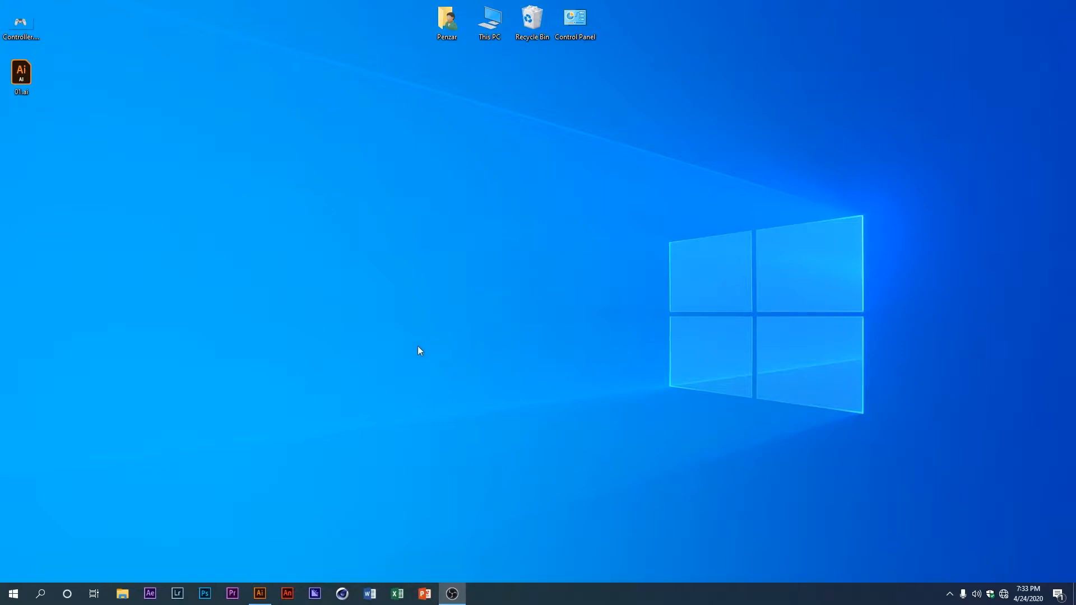
- Switch to Illustrator and examine the finished E Sports Tournament poster in GamersArena.ai
click(271, 598)
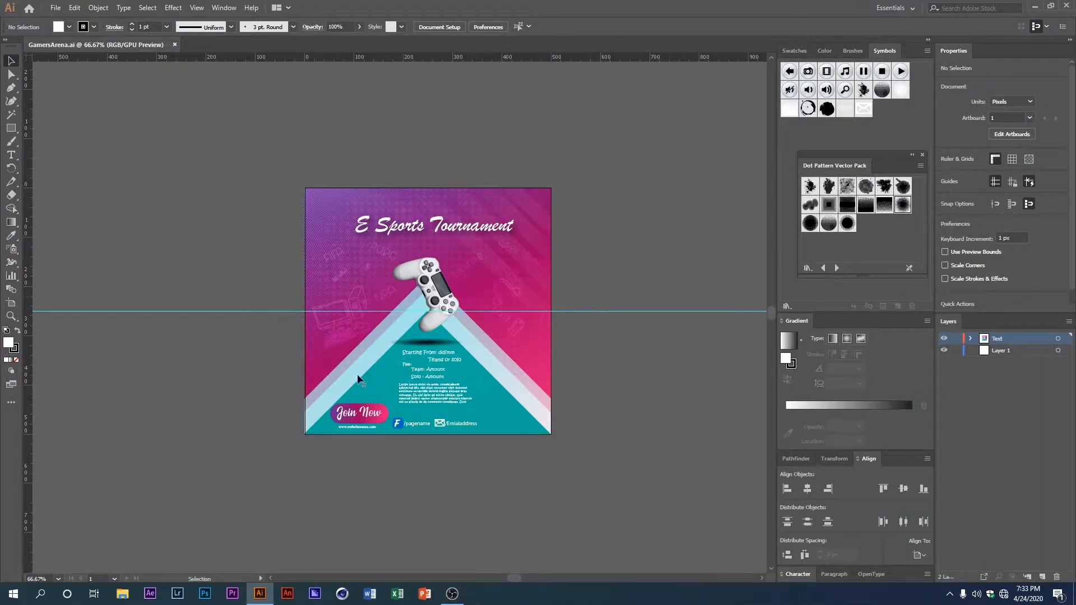
scroll(429, 295, up, 2)
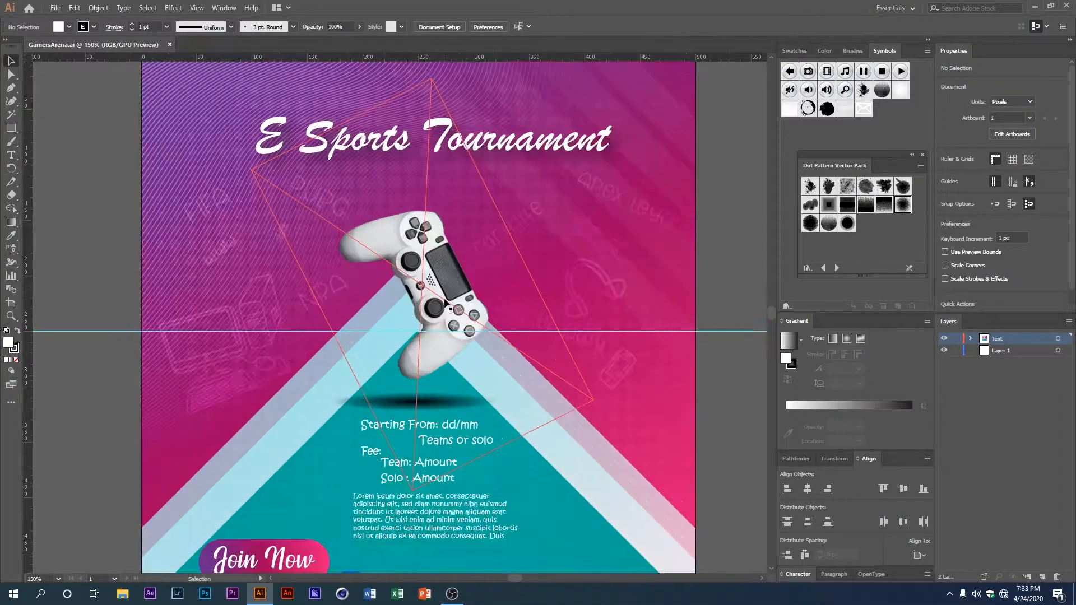
scroll(443, 305, down, 2)
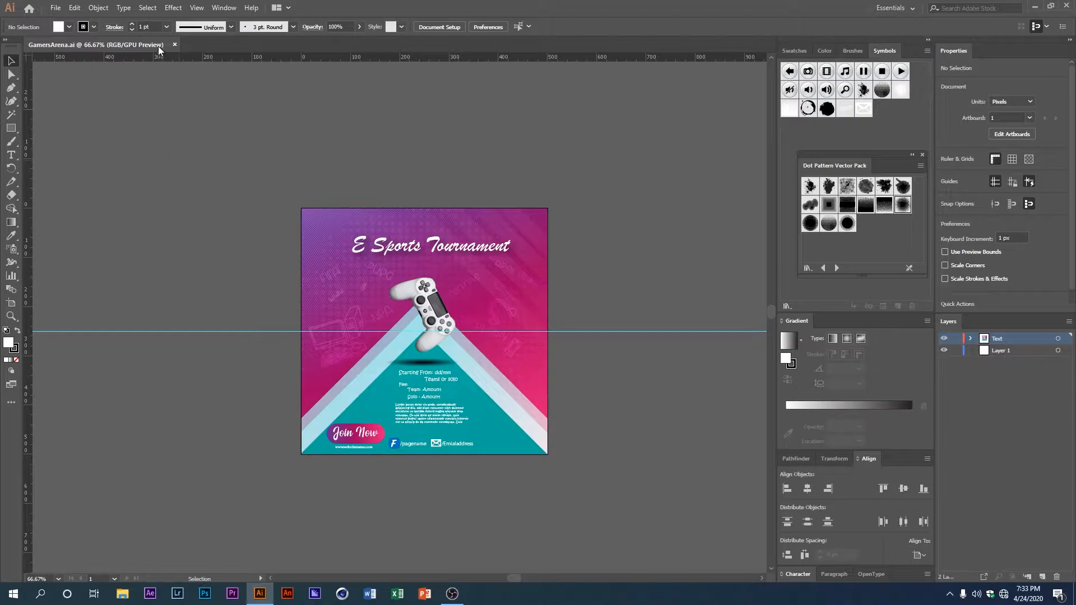
- Create a new 500 x 500 px document with one artboard, RGB Color mode and Screen (72 ppi) raster effects
click(56, 8)
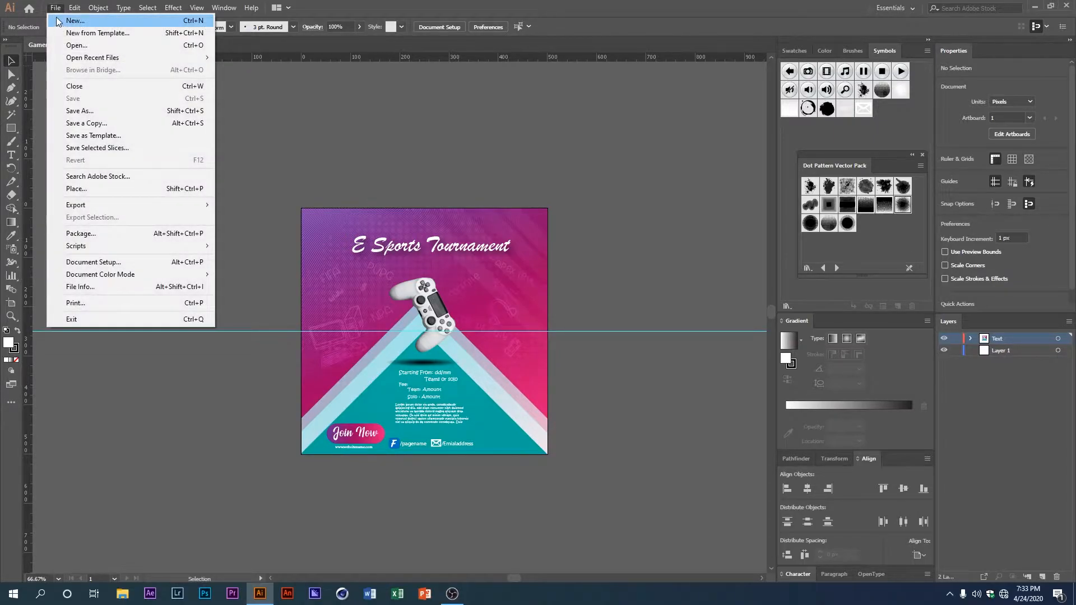
click(58, 22)
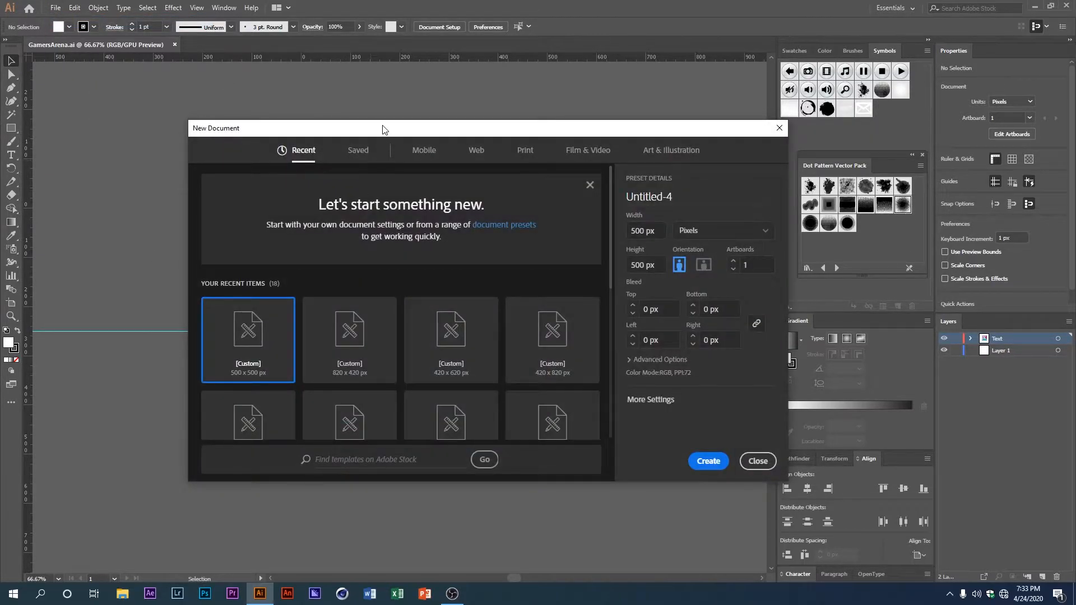
click(631, 222)
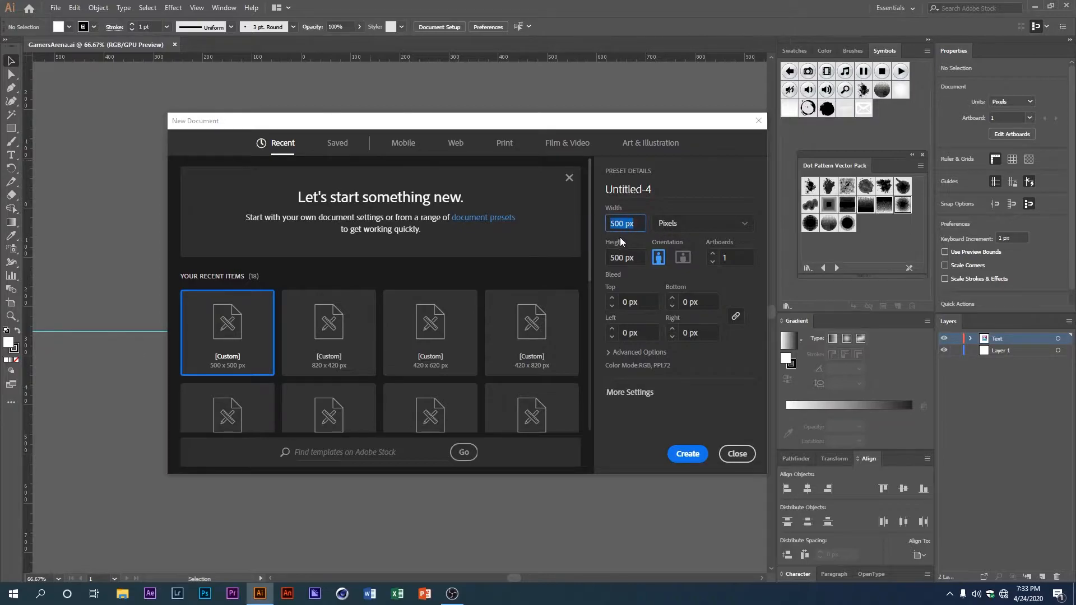
click(639, 253)
click(620, 353)
click(663, 336)
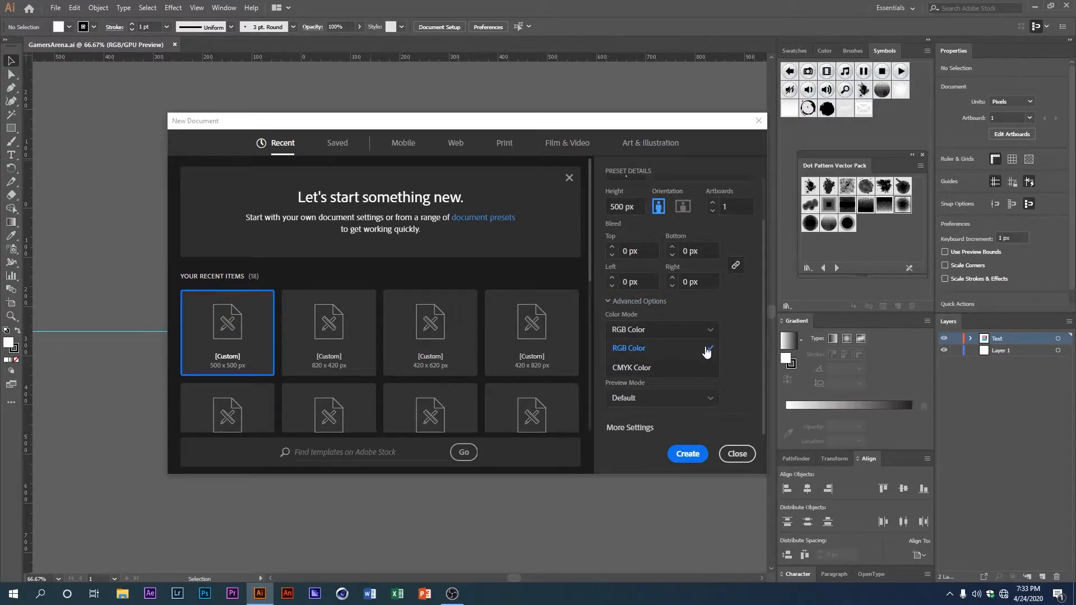
click(738, 350)
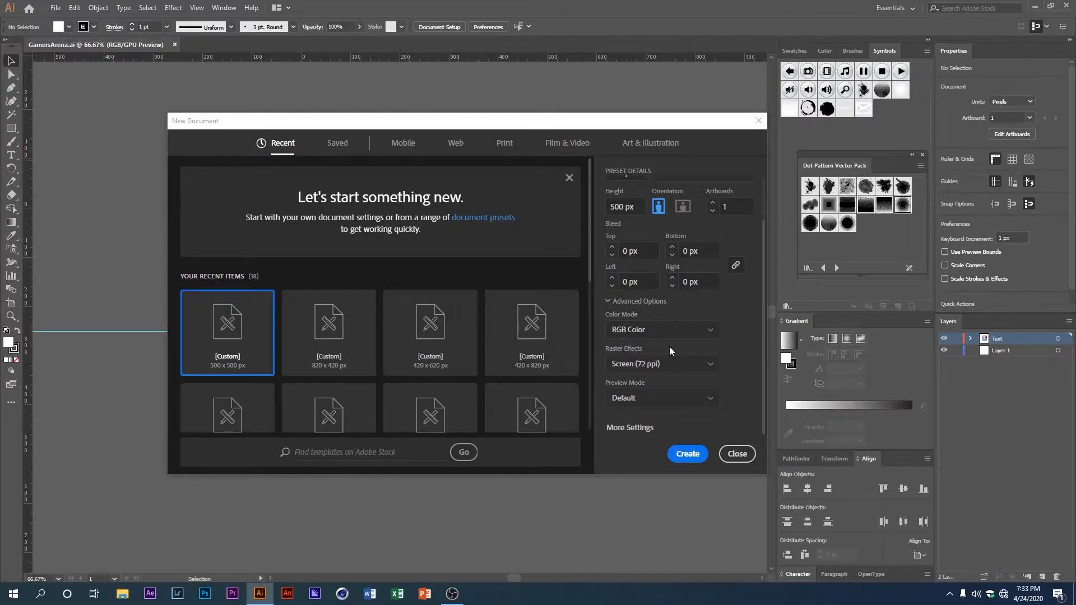
click(631, 367)
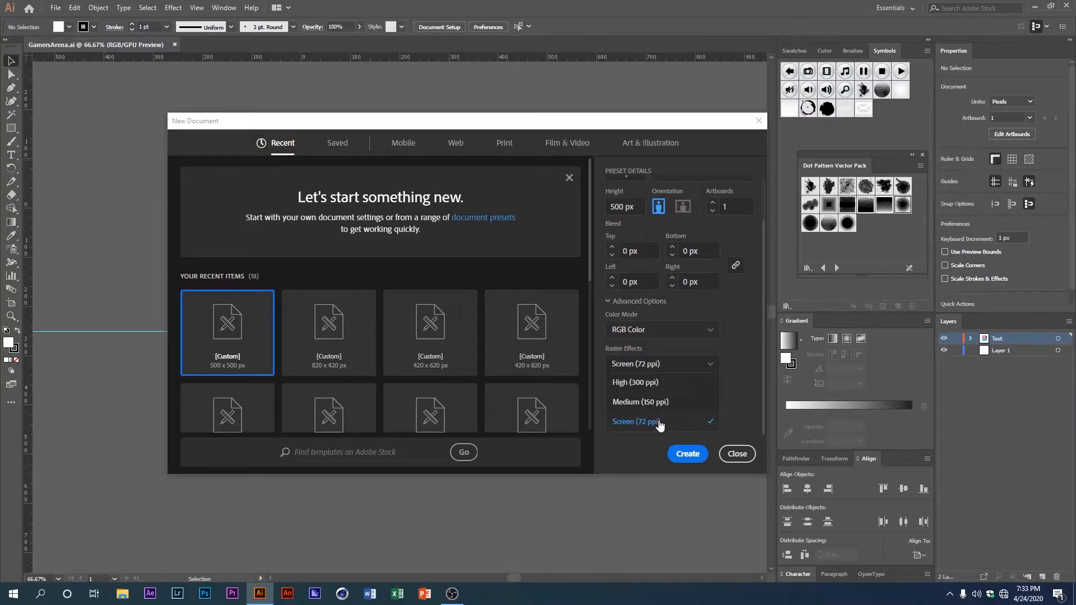
click(695, 422)
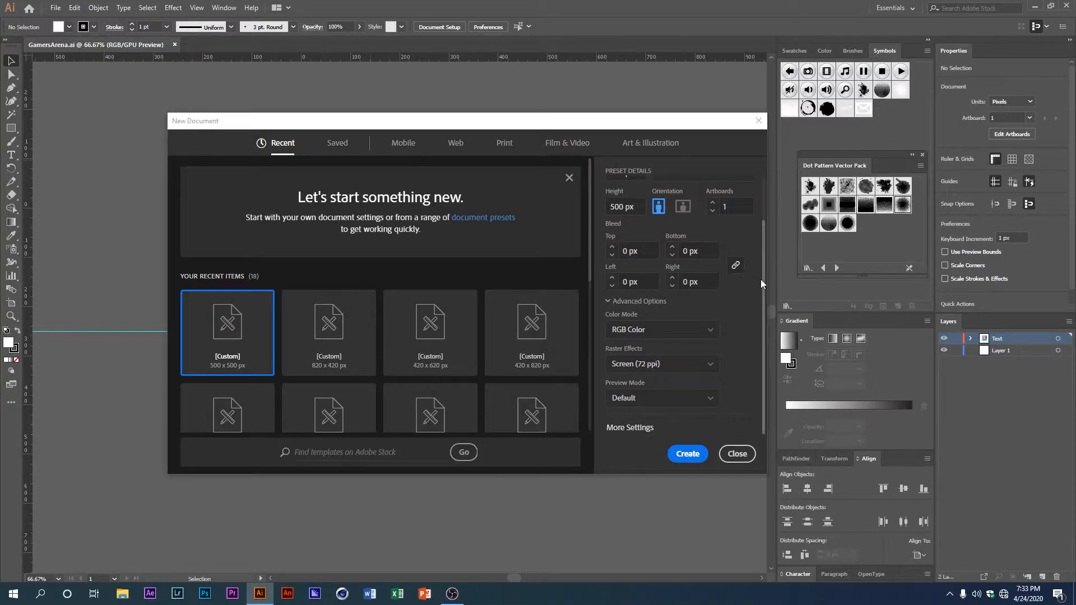
drag(761, 279, 765, 215)
click(680, 452)
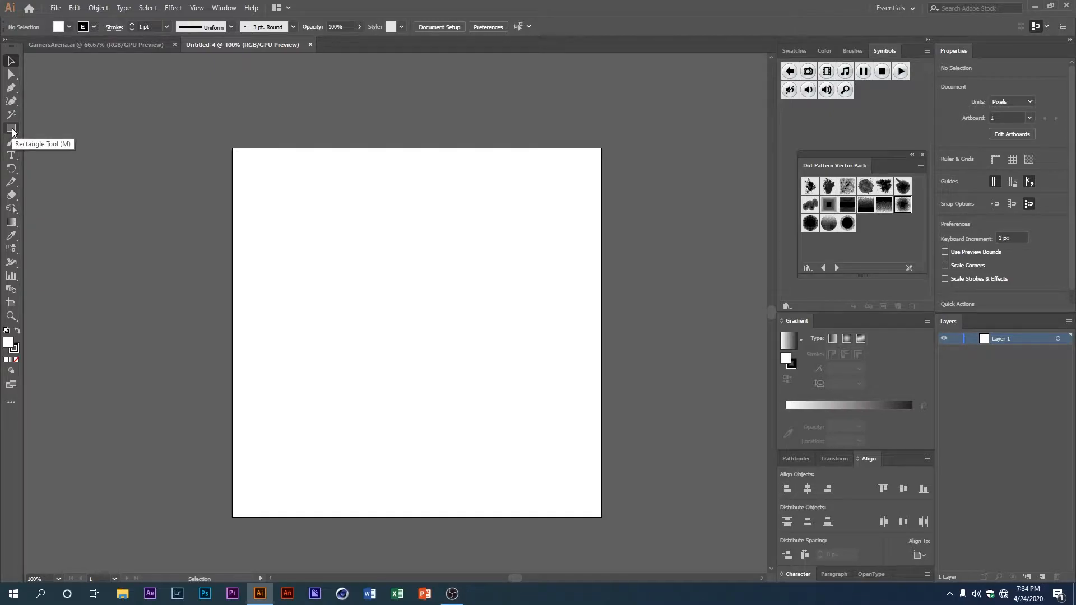
- Activate the Rectangle tool and set the stroke to None, keeping the white fill
click(11, 129)
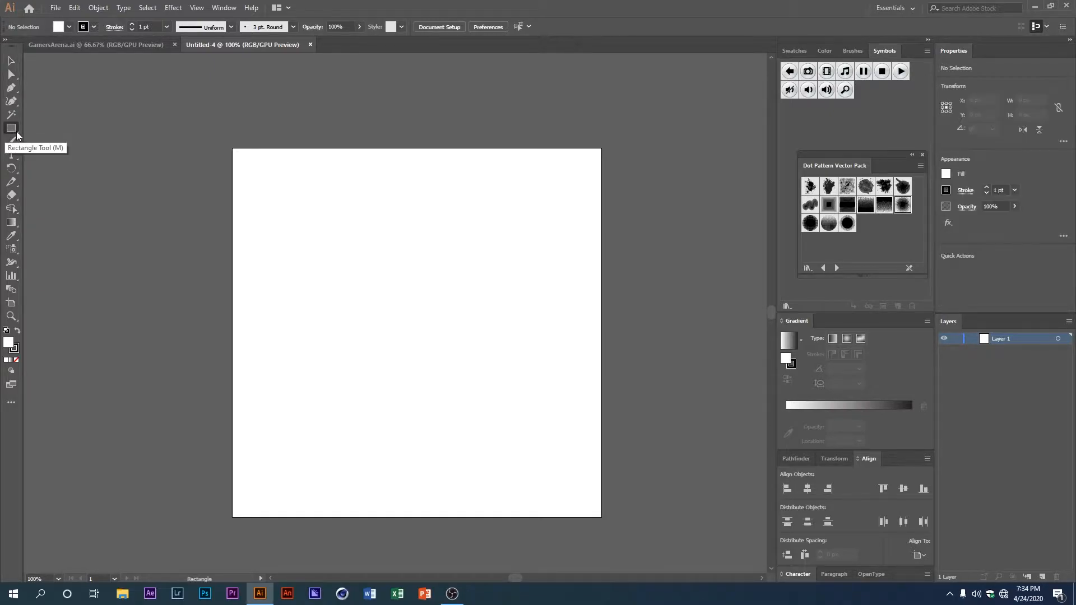
click(92, 27)
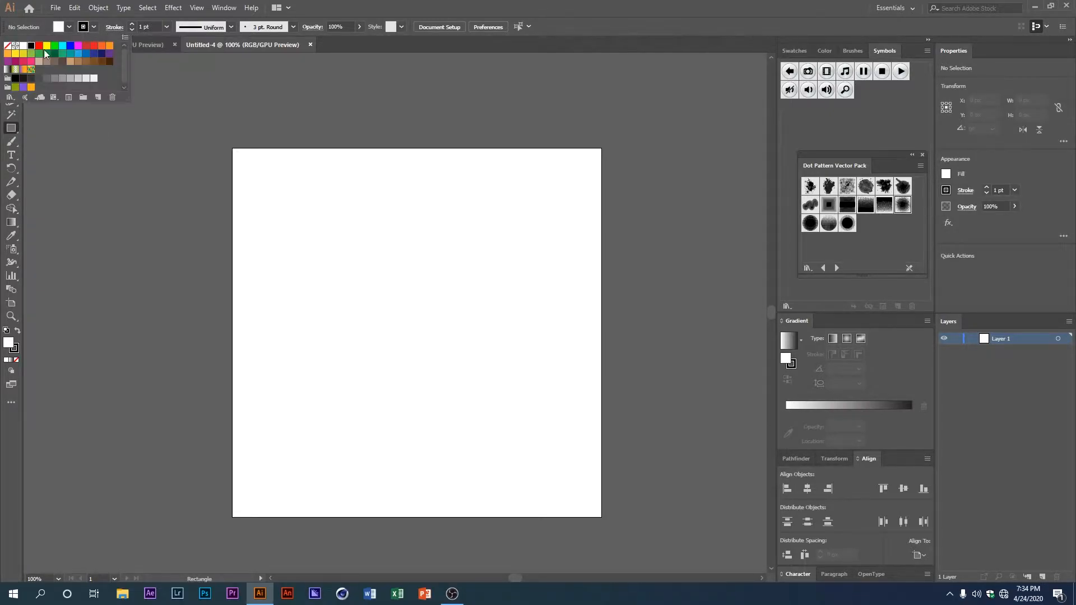
double_click(6, 47)
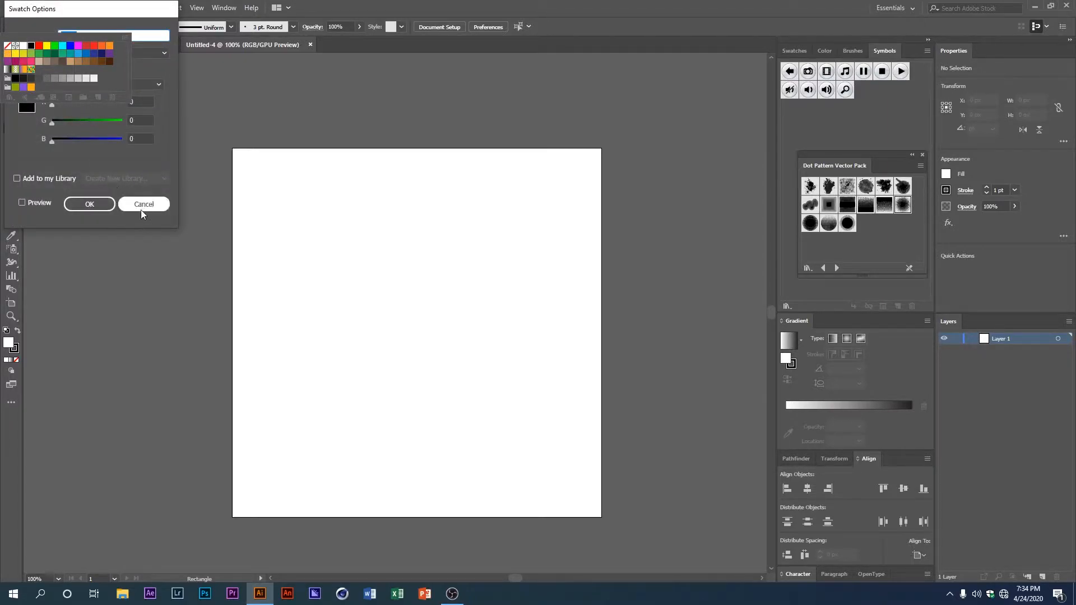
click(143, 204)
click(7, 47)
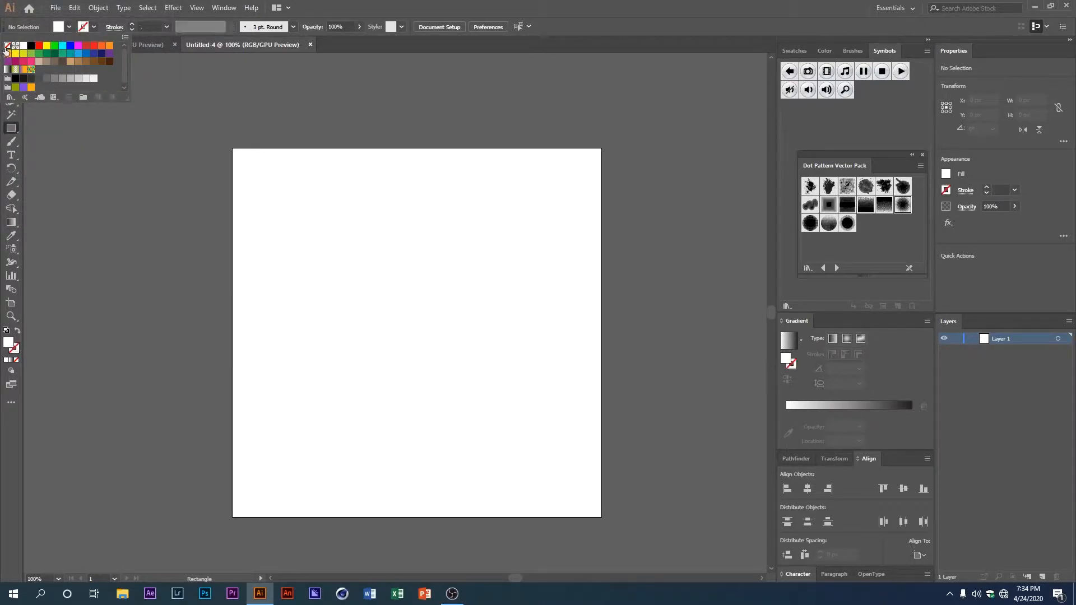
click(179, 190)
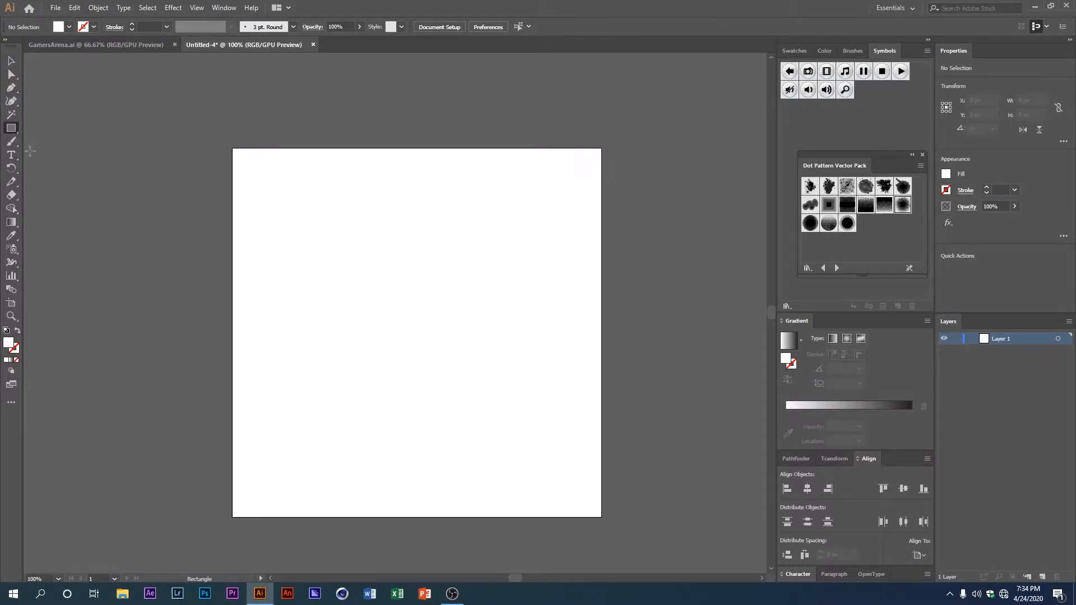
- Create a rectangle 500 px wide and 500 px high
click(381, 297)
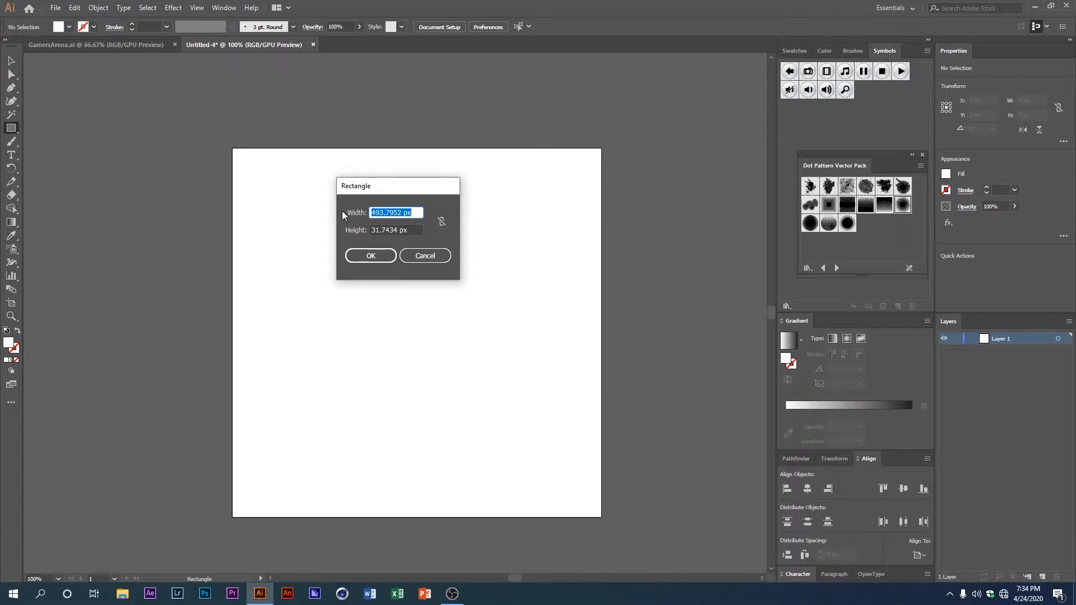
text(500)
key(Tab)
text(500)
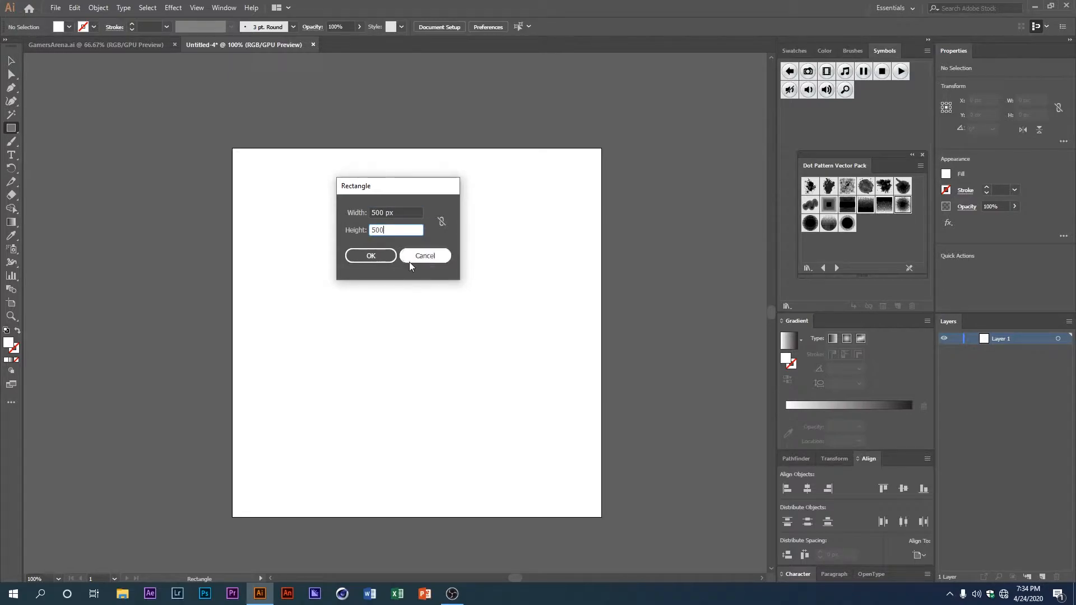
click(379, 257)
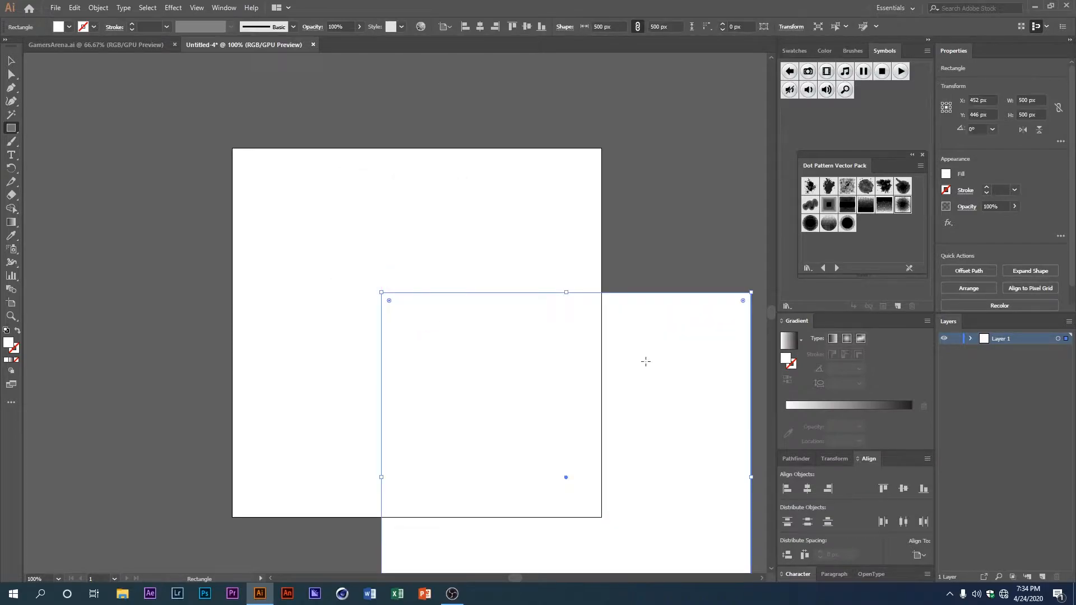
- Switch to the Selection tool and set the rectangle's alignment reference to the artboard
click(11, 61)
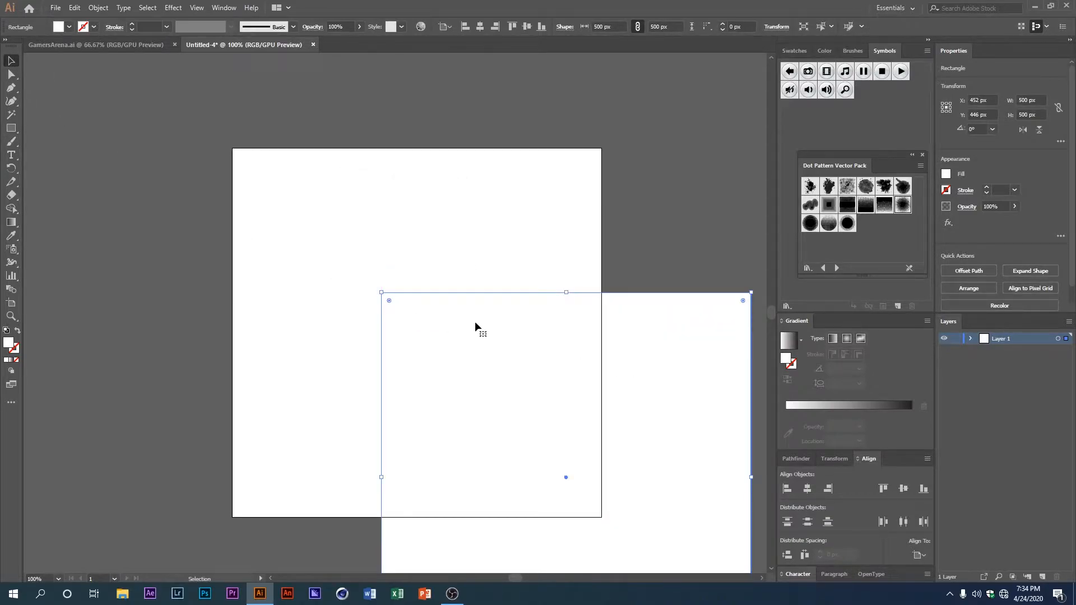
click(443, 26)
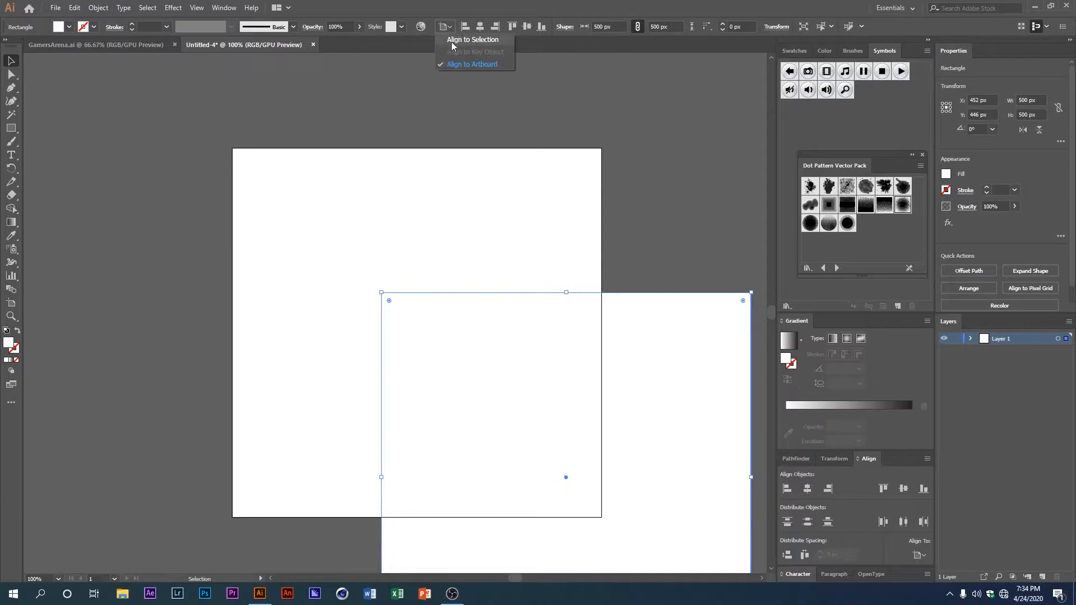
click(506, 64)
click(445, 32)
click(458, 66)
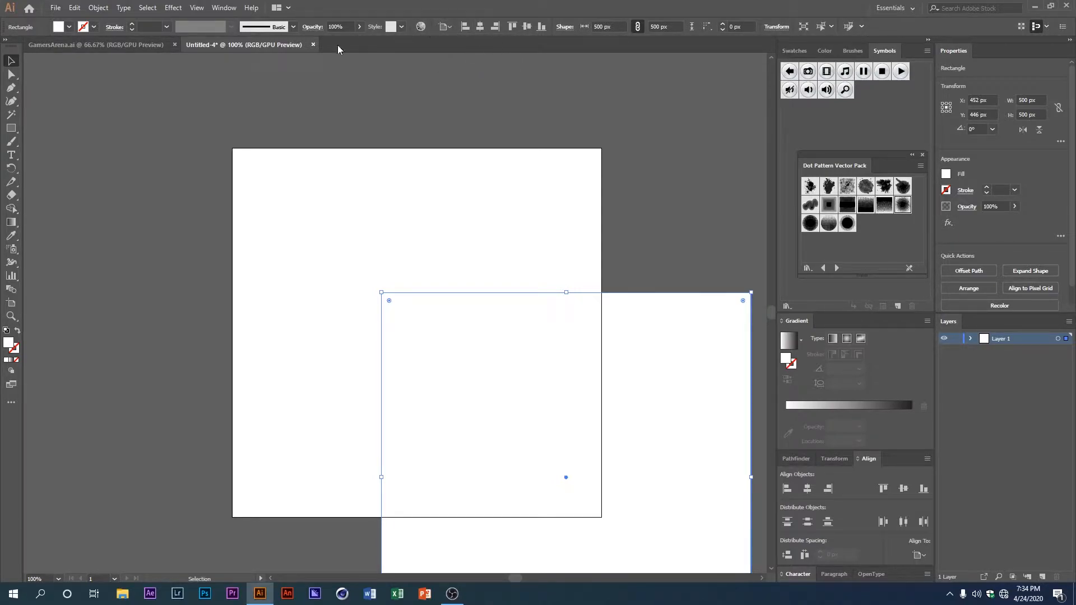
click(223, 8)
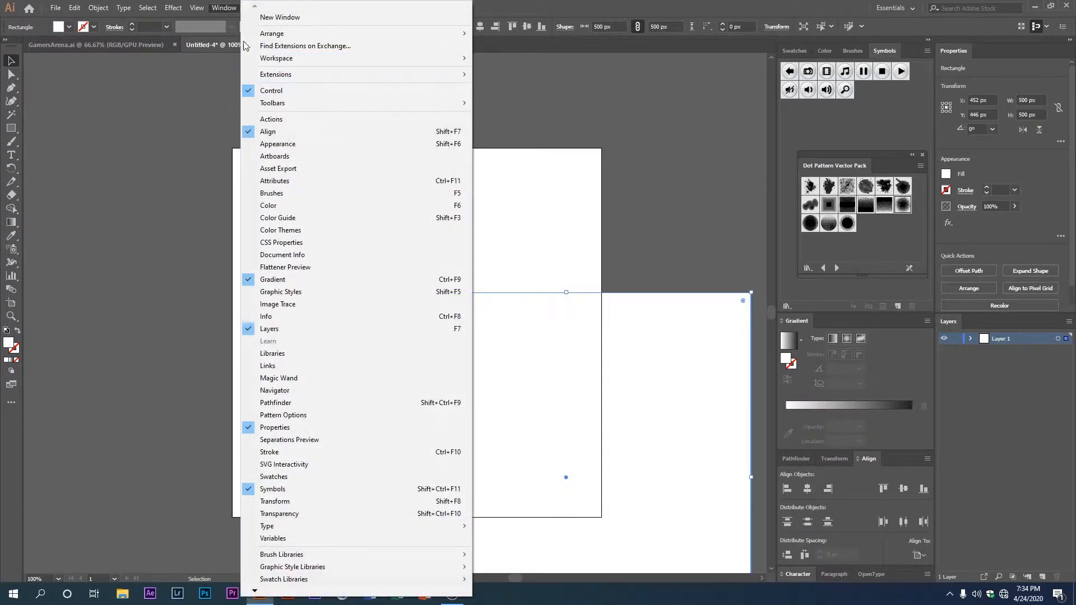
click(196, 82)
click(196, 82)
click(231, 9)
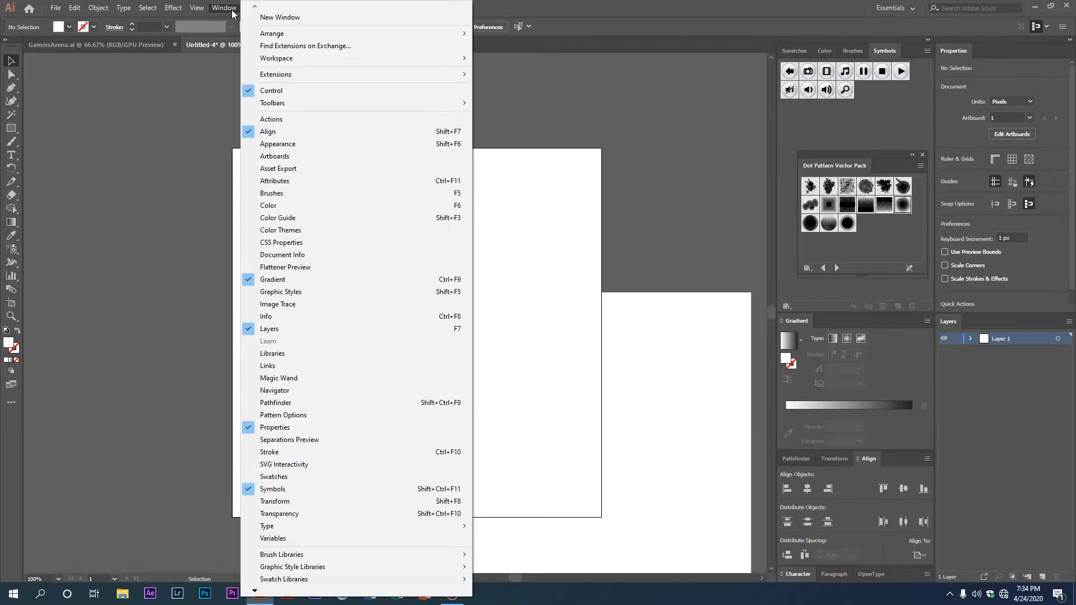
click(318, 133)
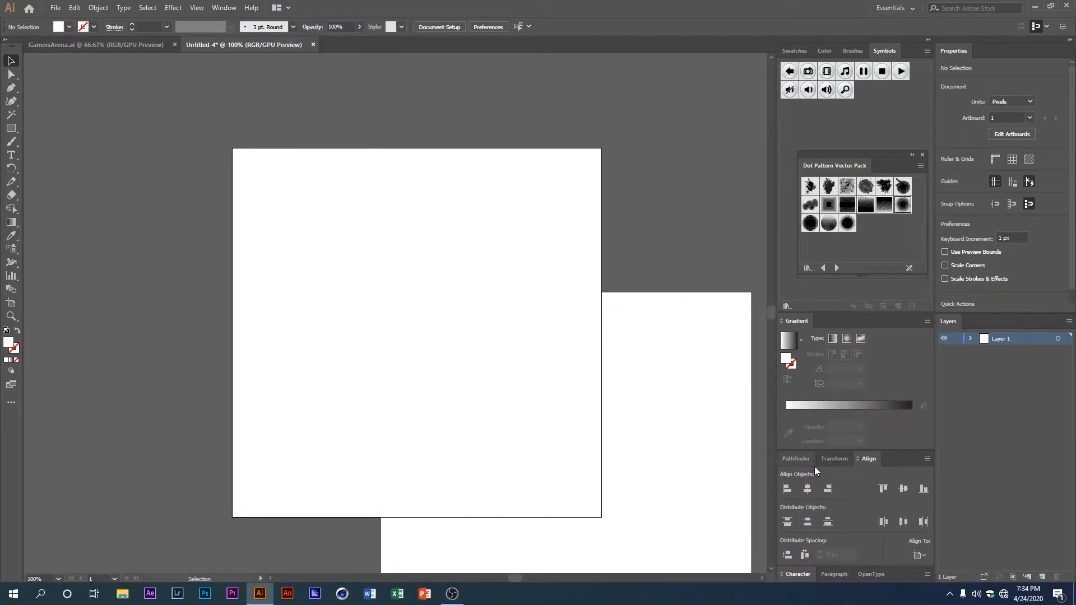
- Center the white rectangle horizontally and vertically on the artboard
click(750, 446)
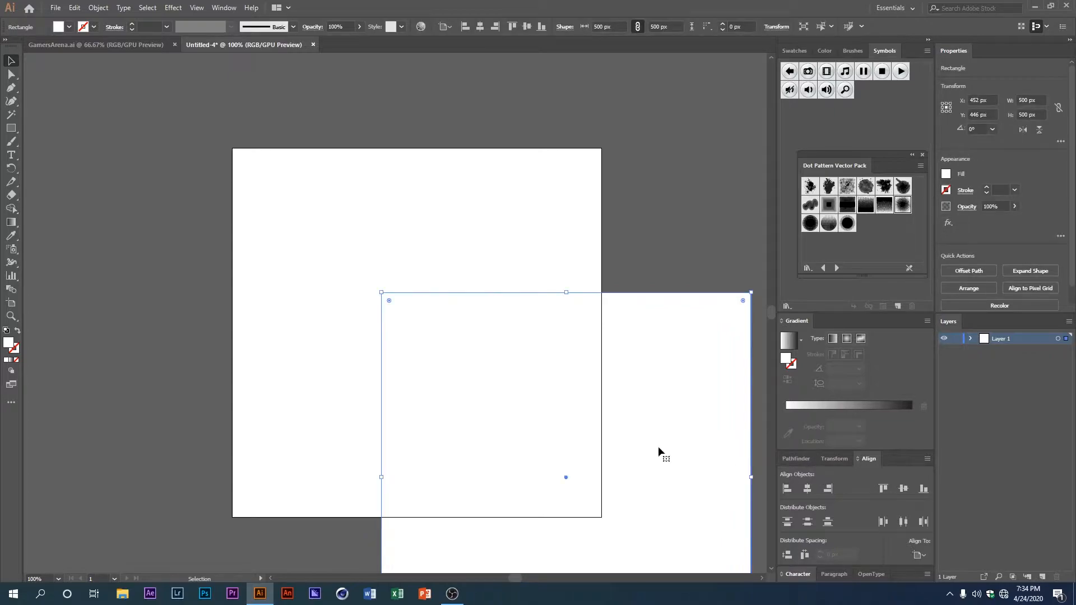
click(807, 488)
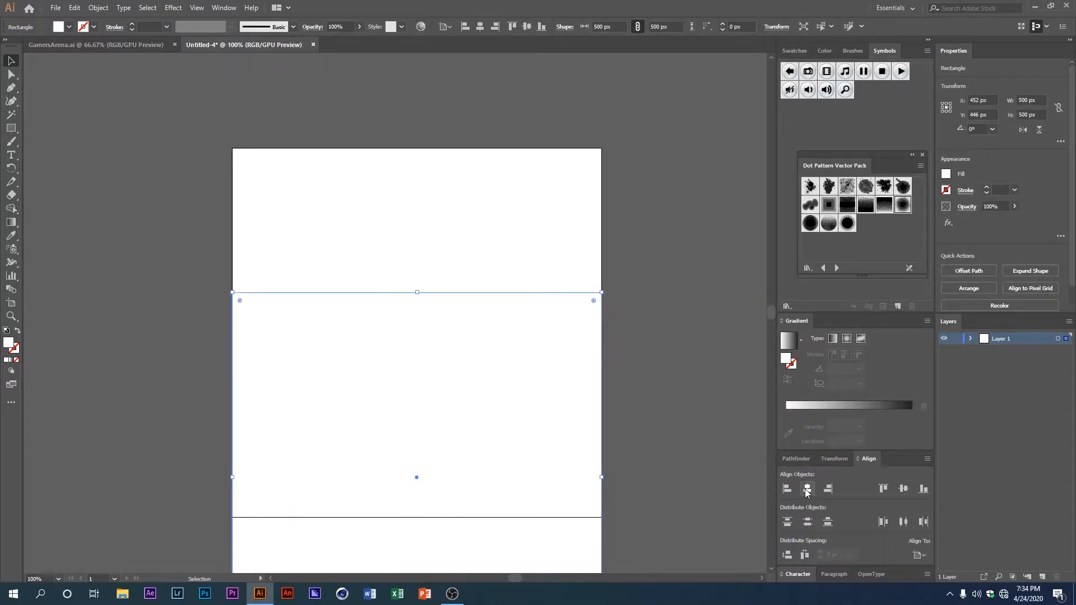
click(904, 489)
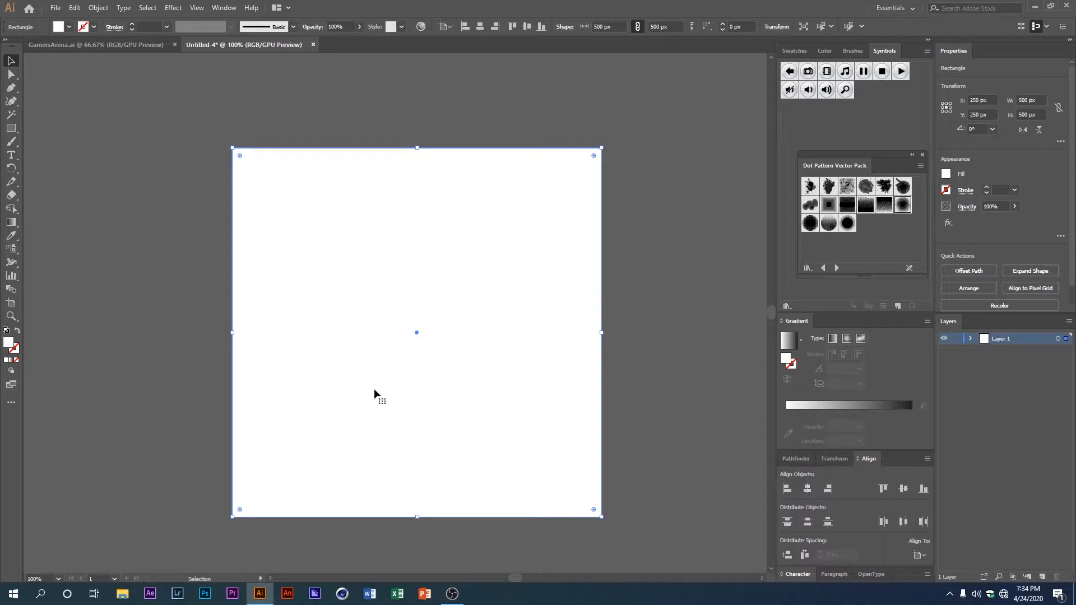
- Fill the rectangle with the default white-to-black linear gradient
scroll(273, 363, up, 1)
drag(273, 364, 240, 383)
scroll(292, 370, down, 1)
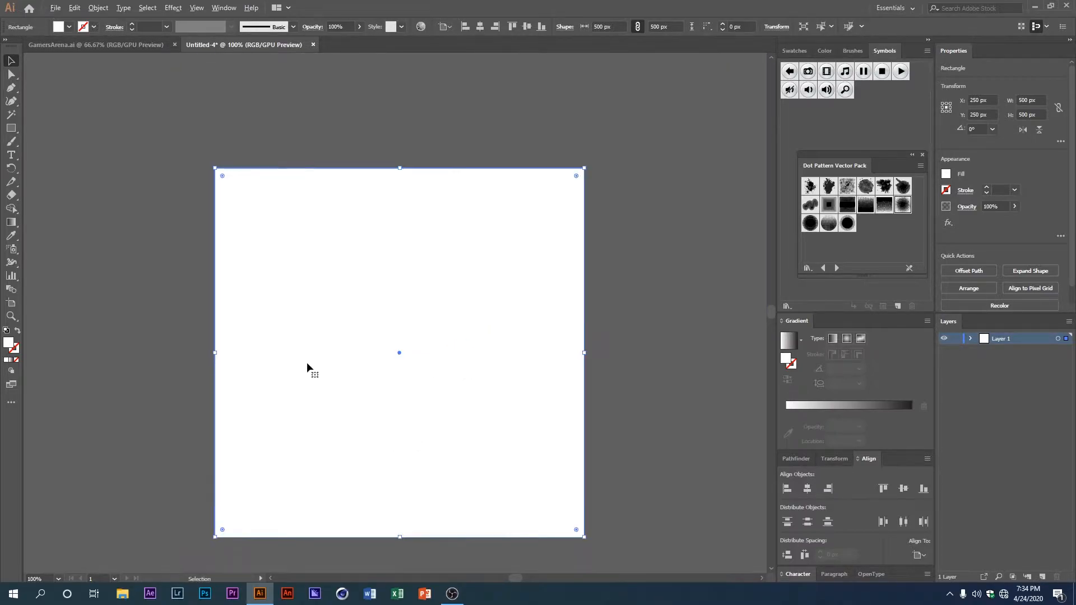
drag(315, 332, 359, 294)
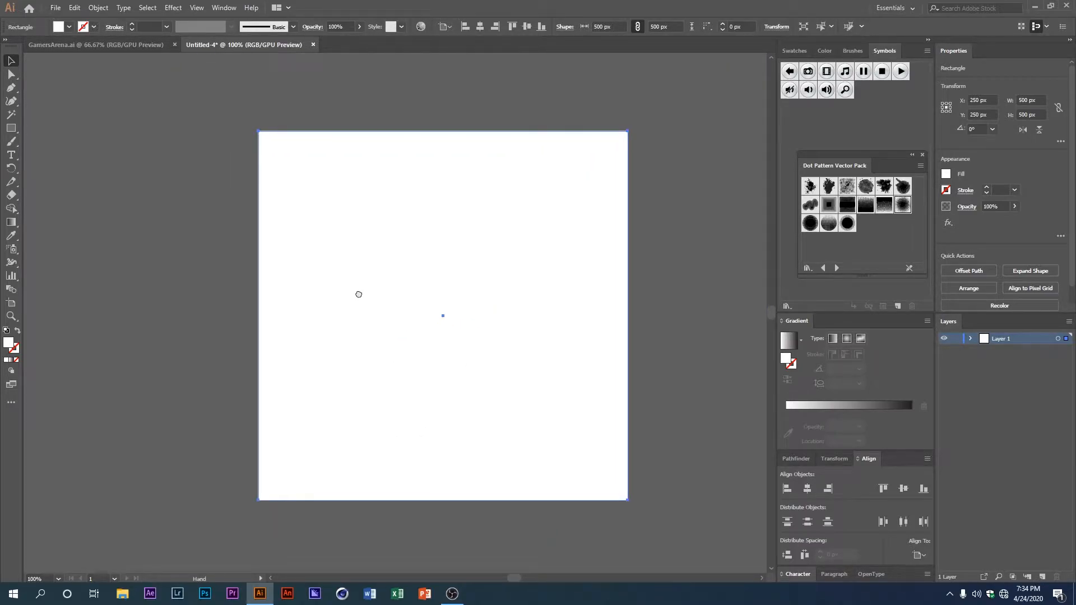
click(791, 341)
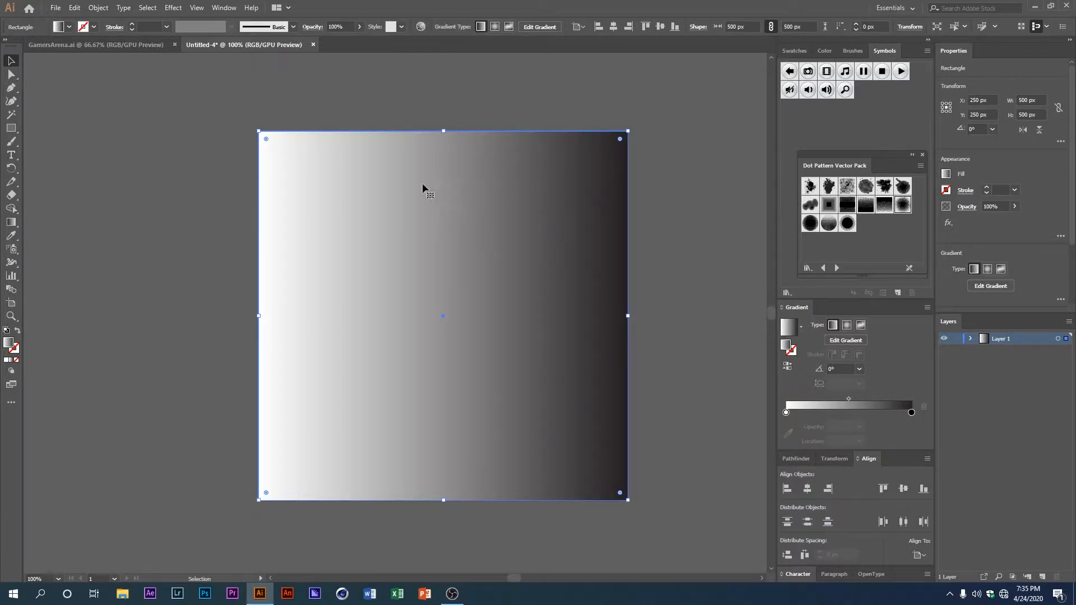
click(224, 7)
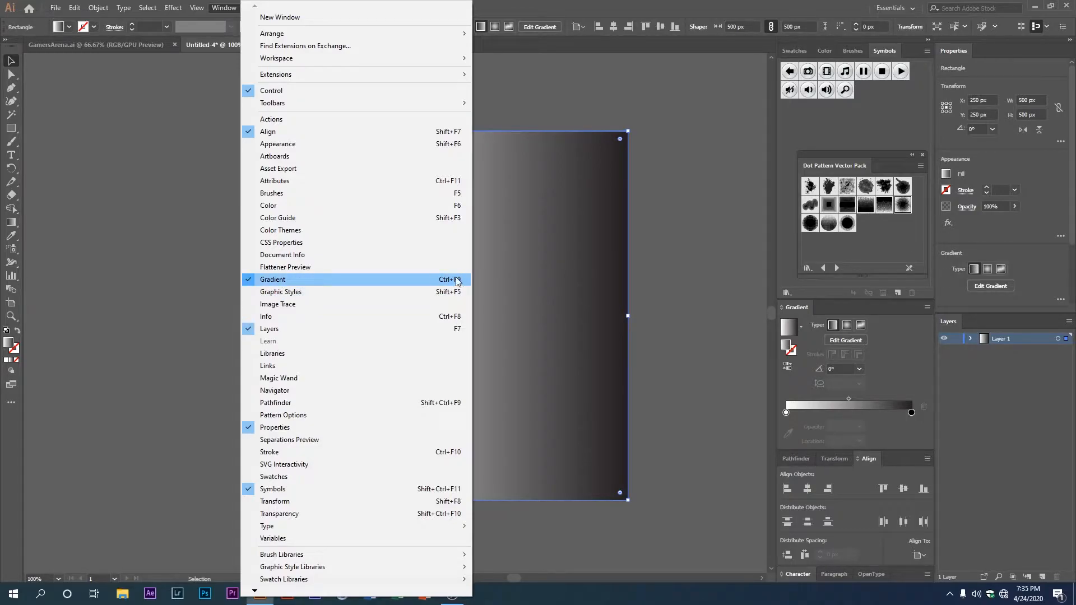
click(644, 273)
click(541, 265)
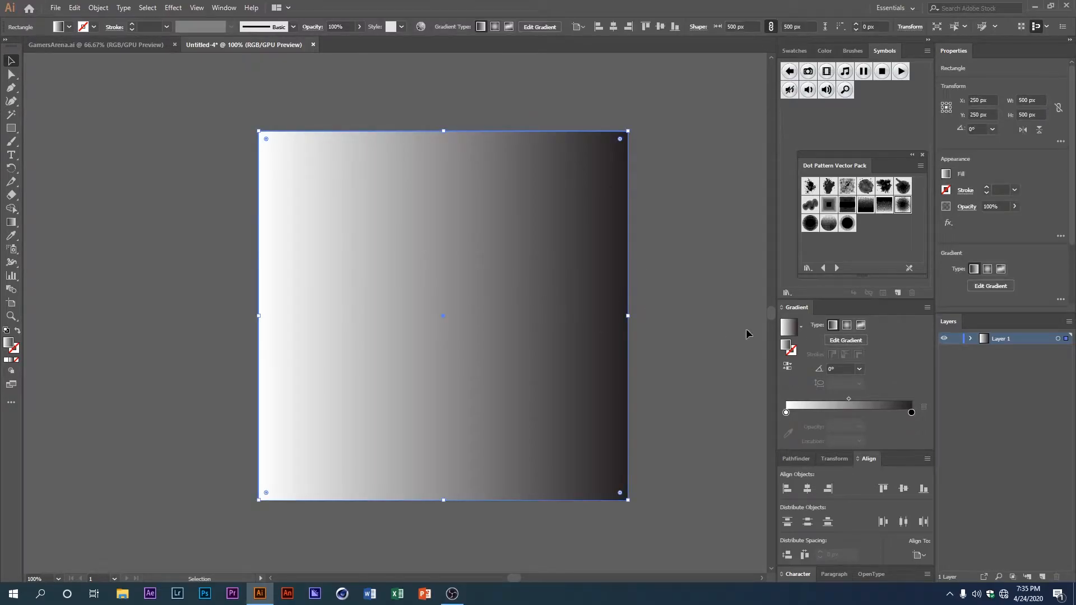
- Recolor the rectangle's linear gradient to run from a purple start stop to a pink end stop
double_click(787, 413)
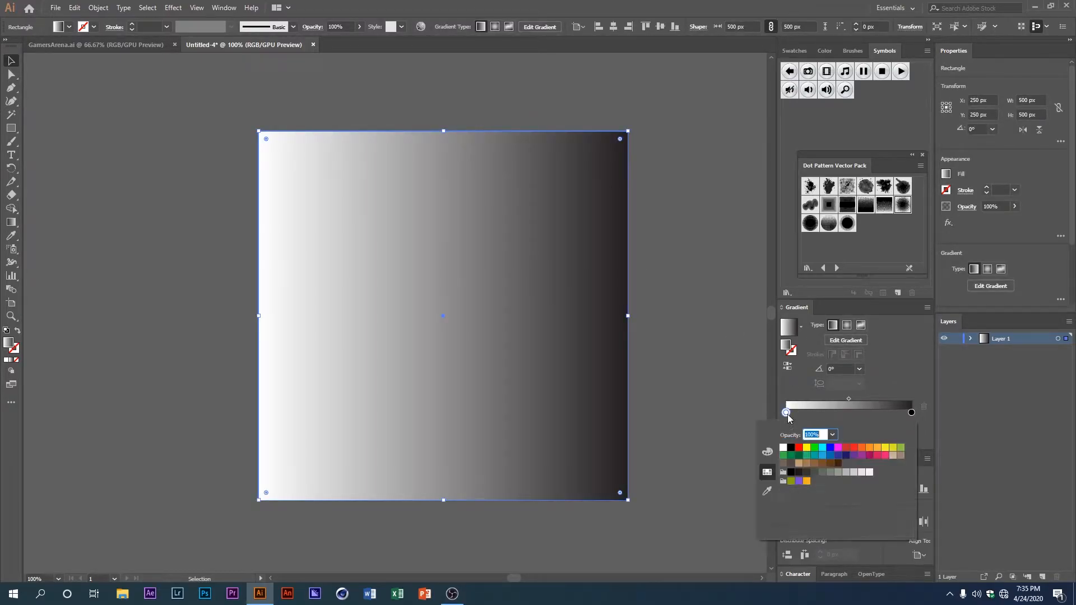
click(861, 455)
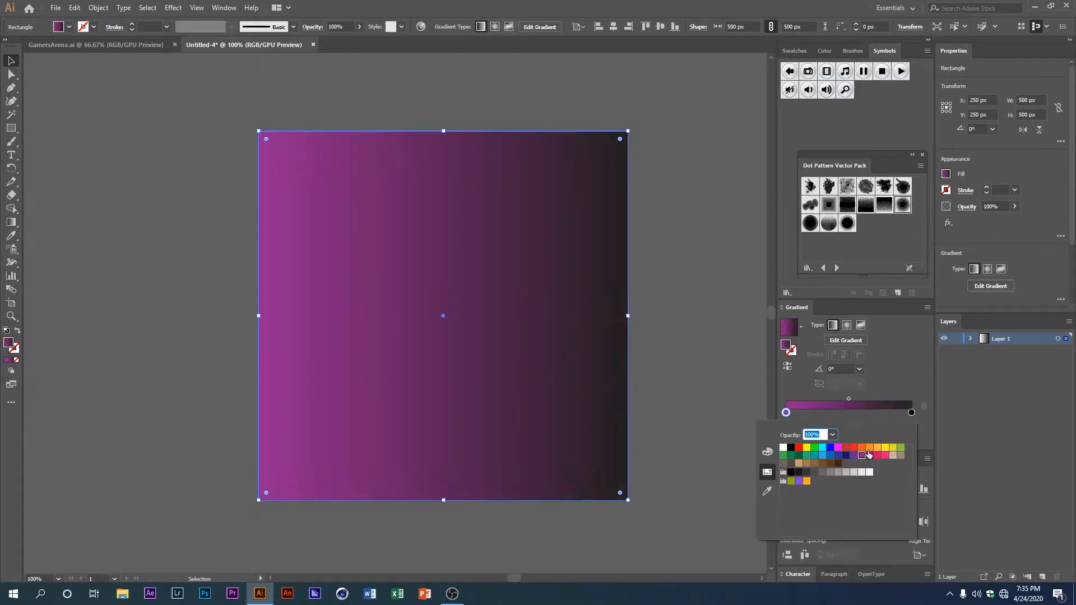
double_click(911, 413)
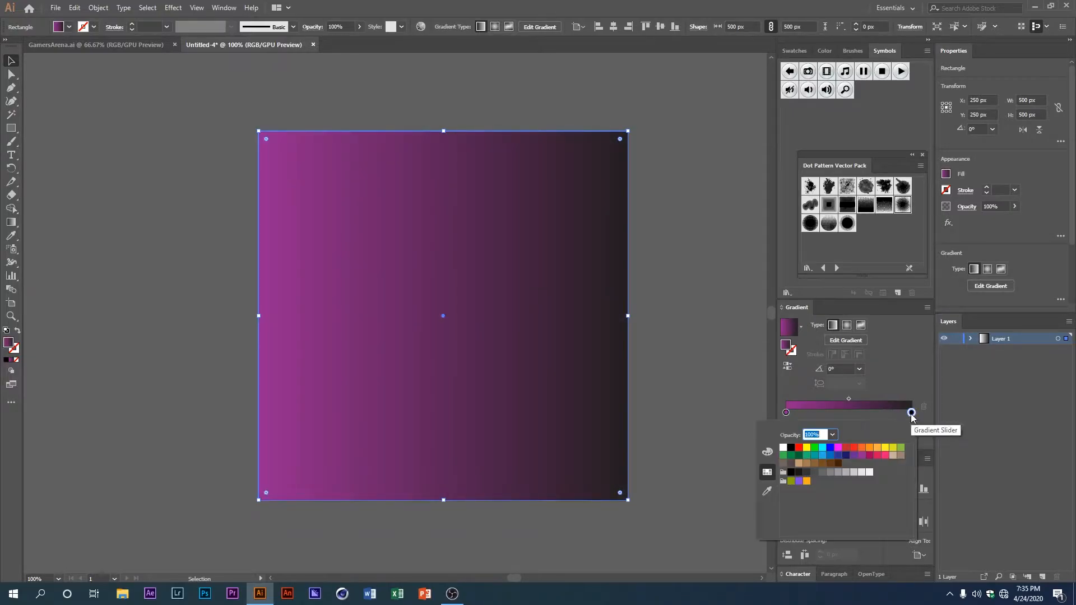
click(885, 456)
click(609, 363)
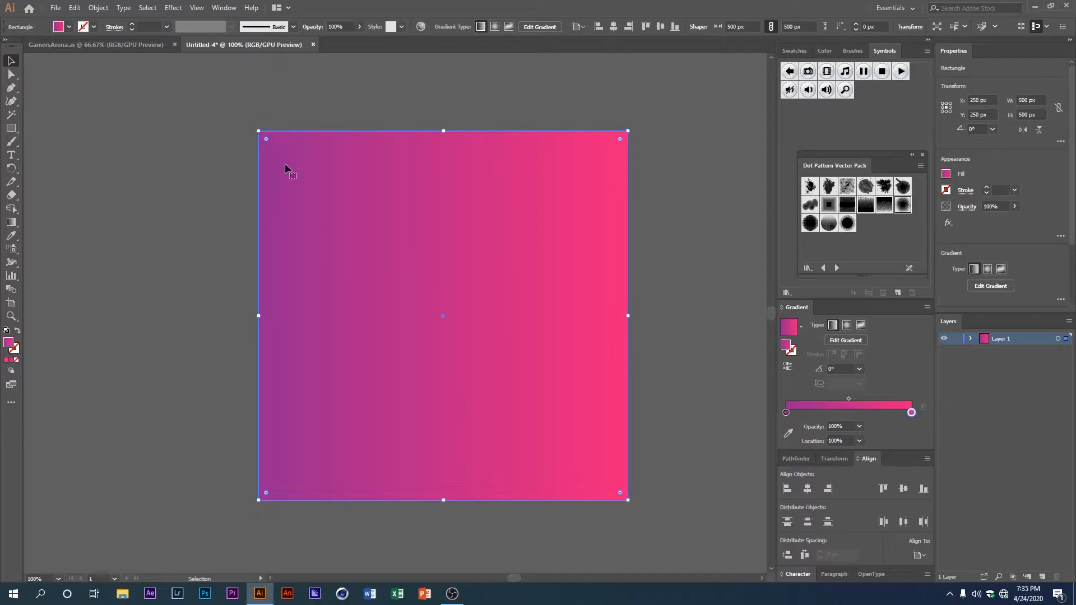
- Redirect the gradient diagonally across the rectangle, from its upper-left corner to its lower-right corner, at about -45.5°
click(12, 222)
drag(240, 116, 643, 516)
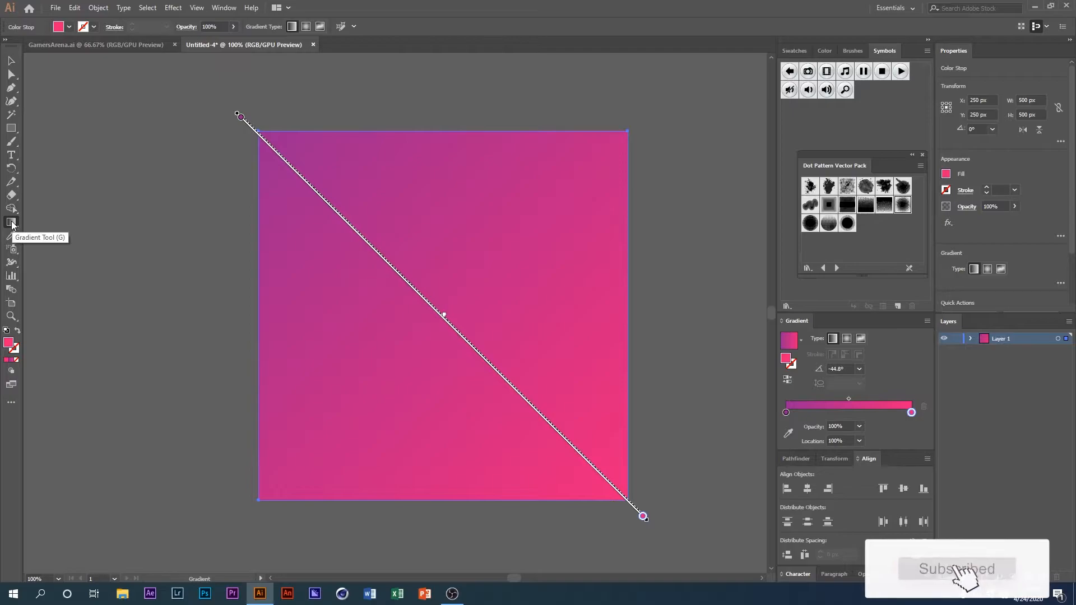
mouse_move(240, 117)
mouse_down()
mouse_move(281, 162)
mouse_move(230, 106)
mouse_move(612, 449)
mouse_move(622, 506)
mouse_move(645, 513)
mouse_up()
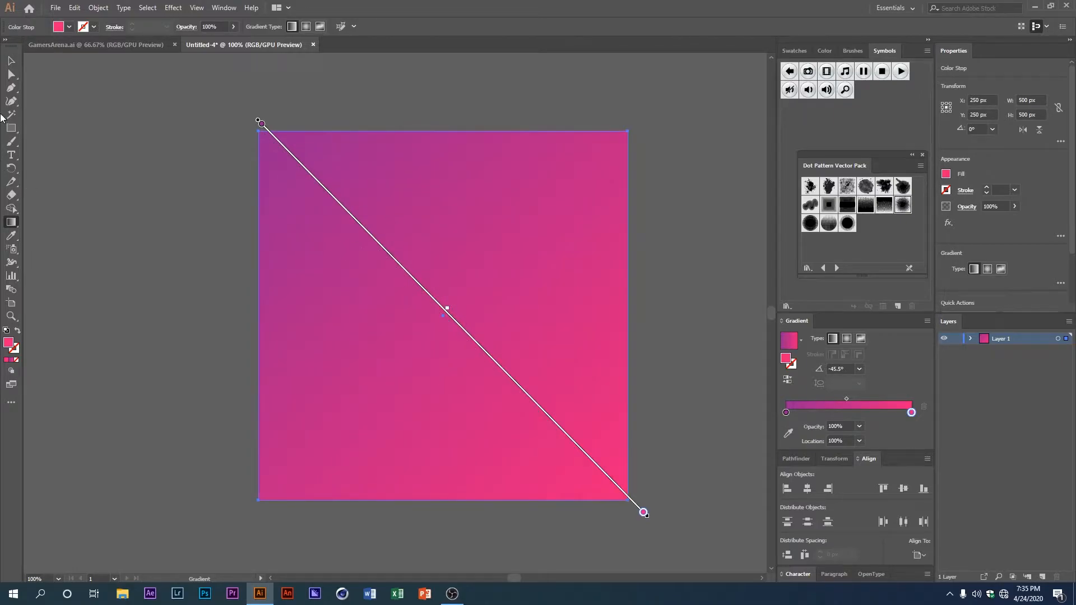
click(10, 62)
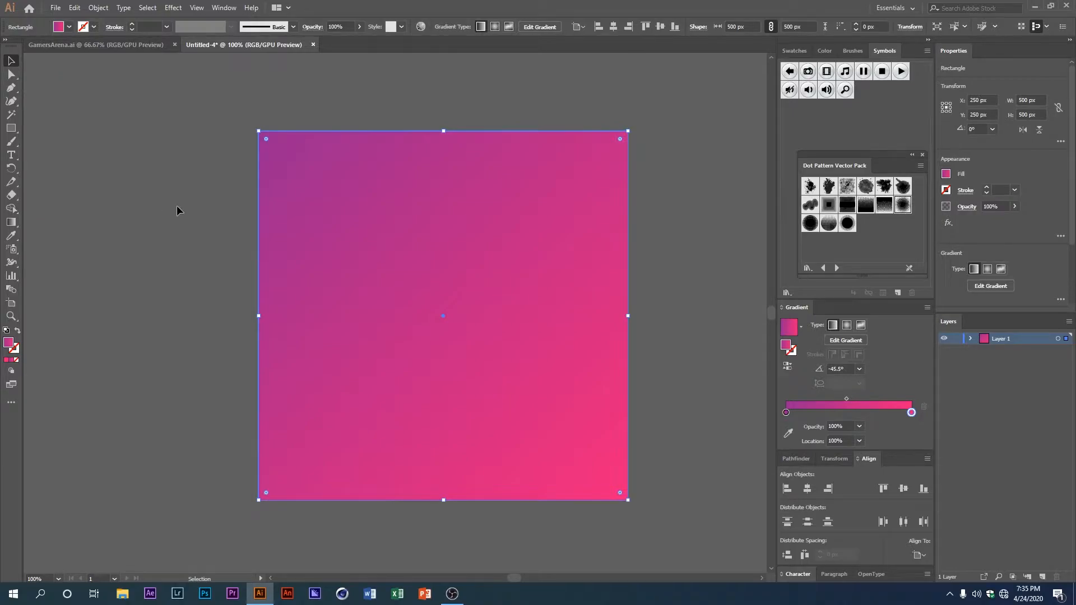
- Lock the gradient background rectangle and expand Layer 1 to show its contents
click(96, 8)
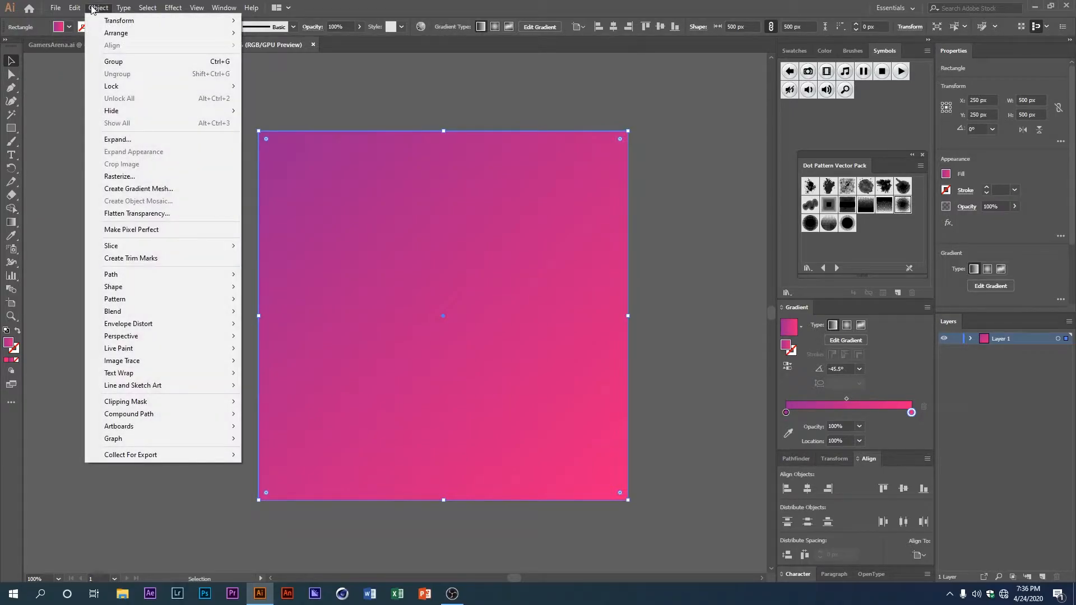
mouse_move(140, 86)
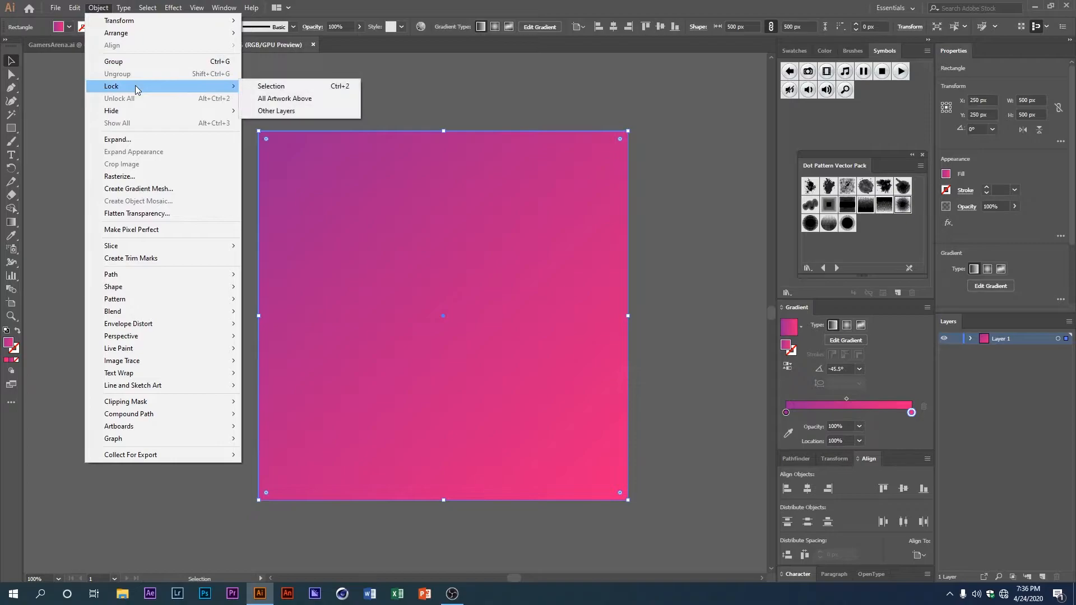
click(274, 90)
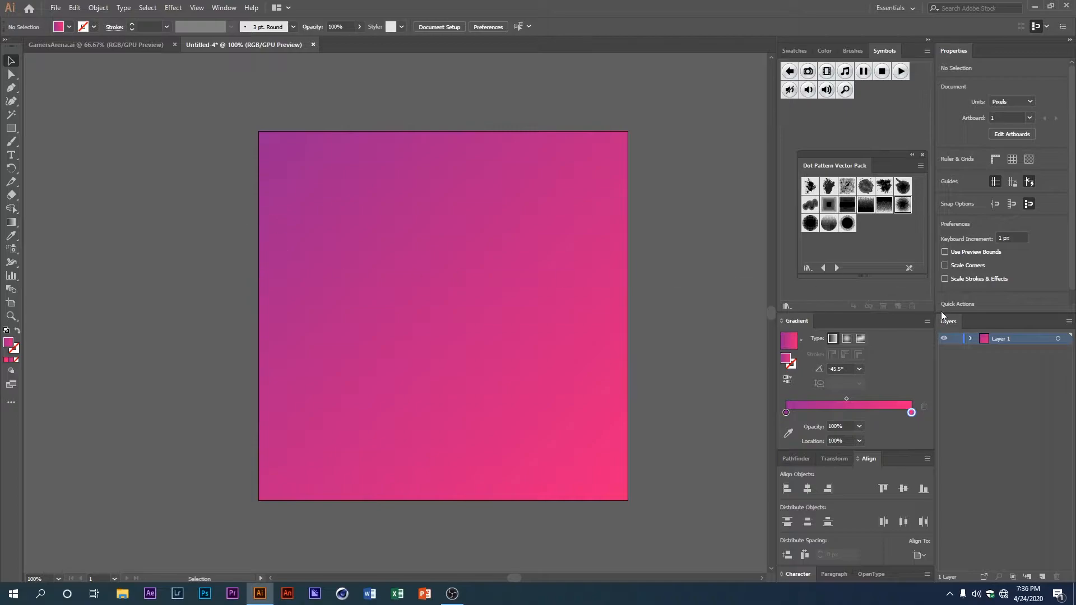
click(970, 339)
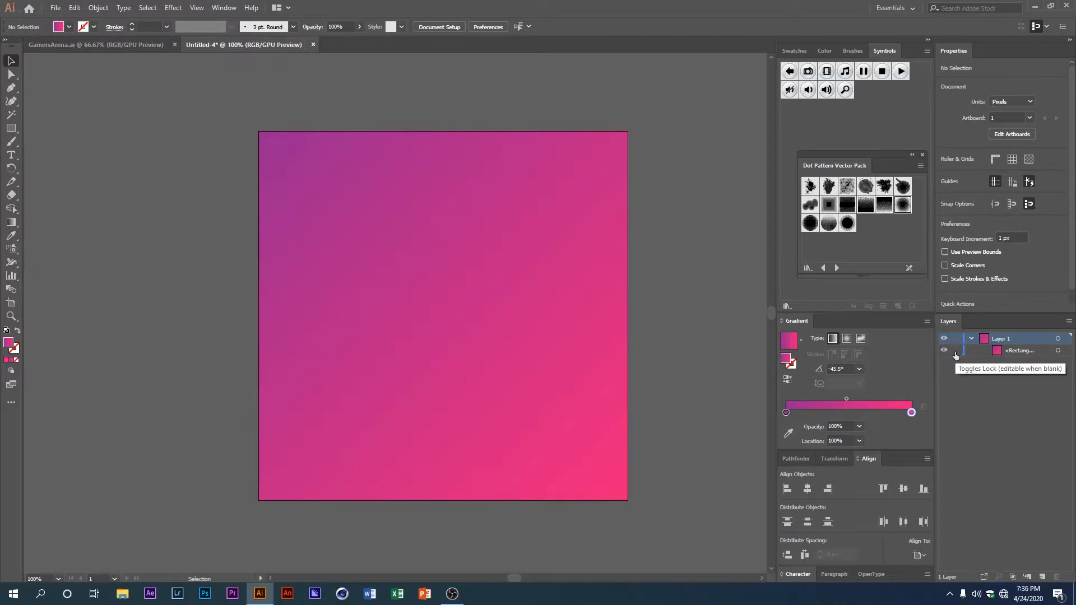
- Create a second 500 x 500 px rectangle, move it over the background and center it horizontally on the artboard
scroll(262, 286, down, 1)
scroll(315, 291, up, 1)
drag(343, 314, 387, 319)
scroll(422, 307, up, 2)
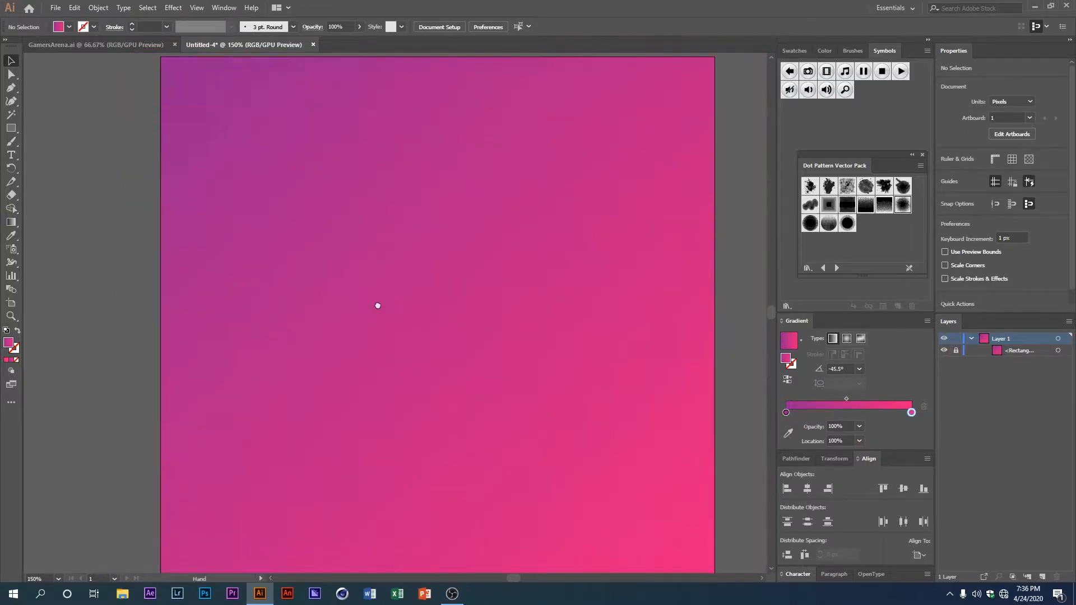
scroll(391, 302, down, 2)
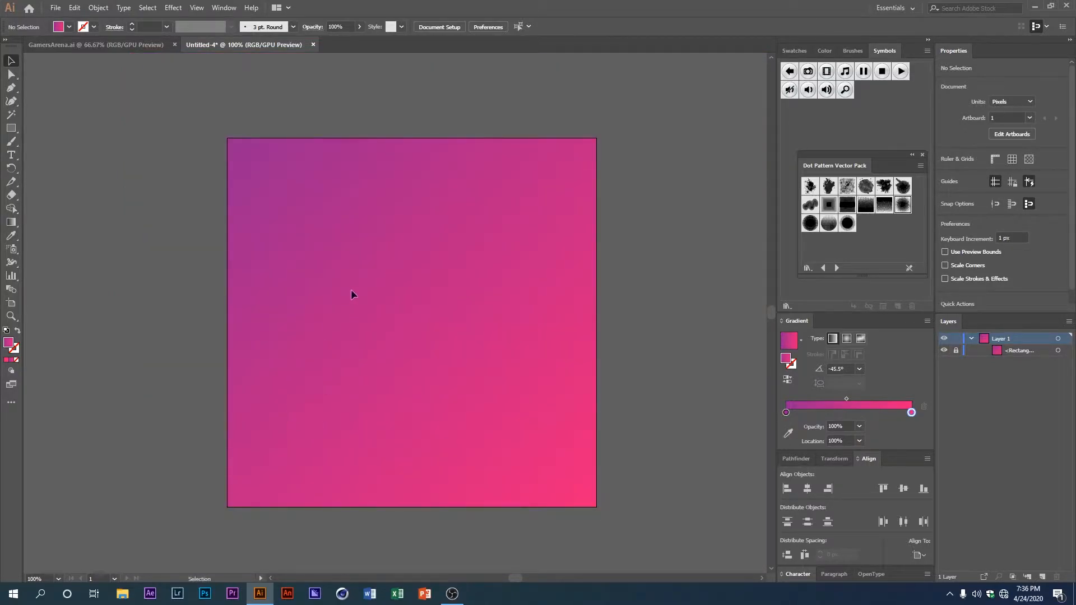
click(10, 130)
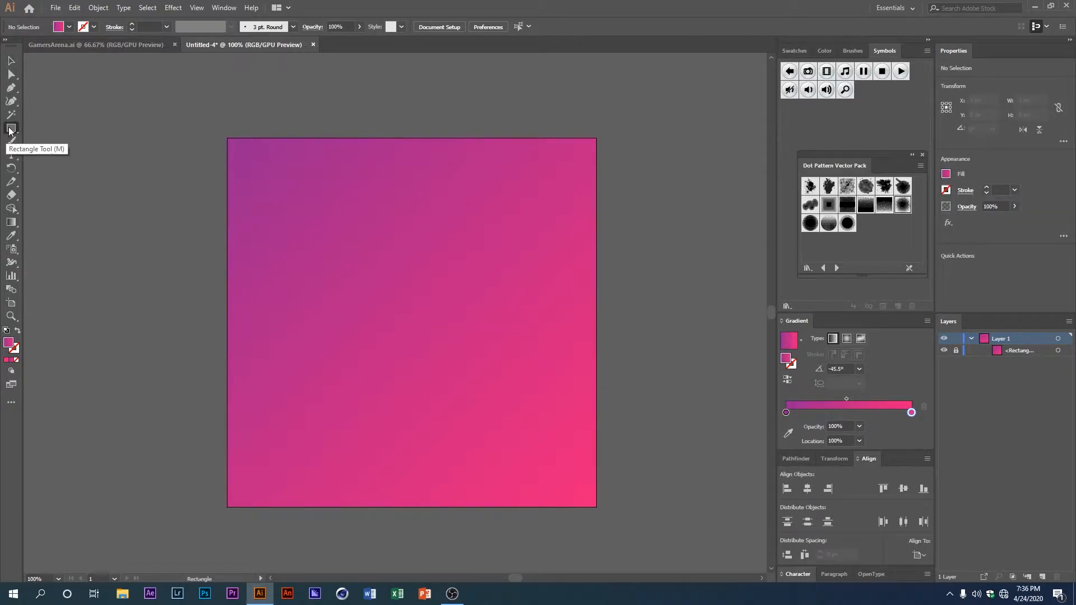
click(371, 271)
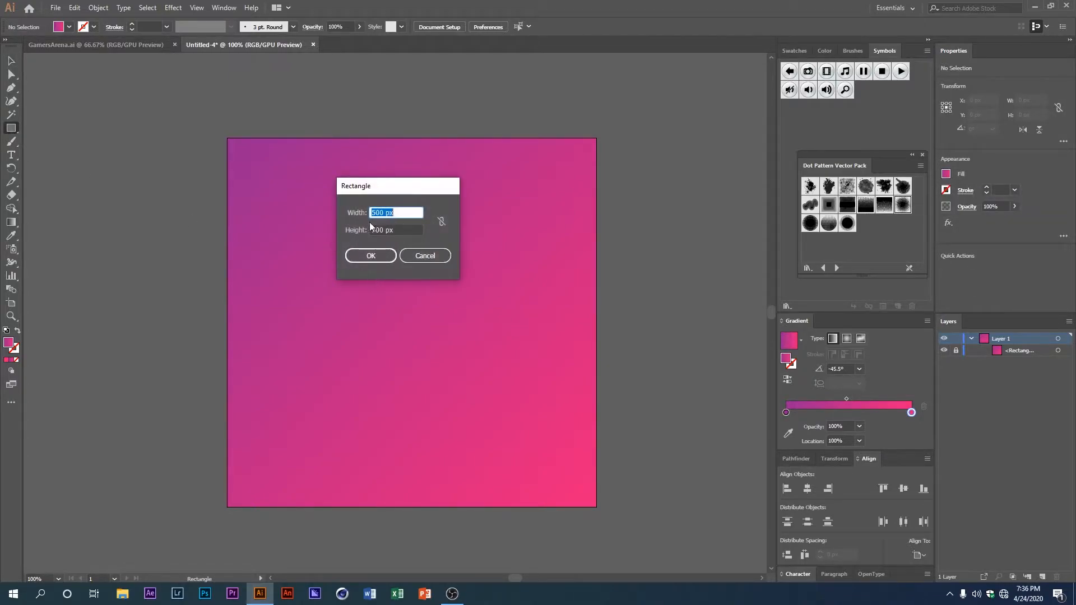
click(370, 257)
key(v)
drag(449, 352, 402, 342)
click(807, 489)
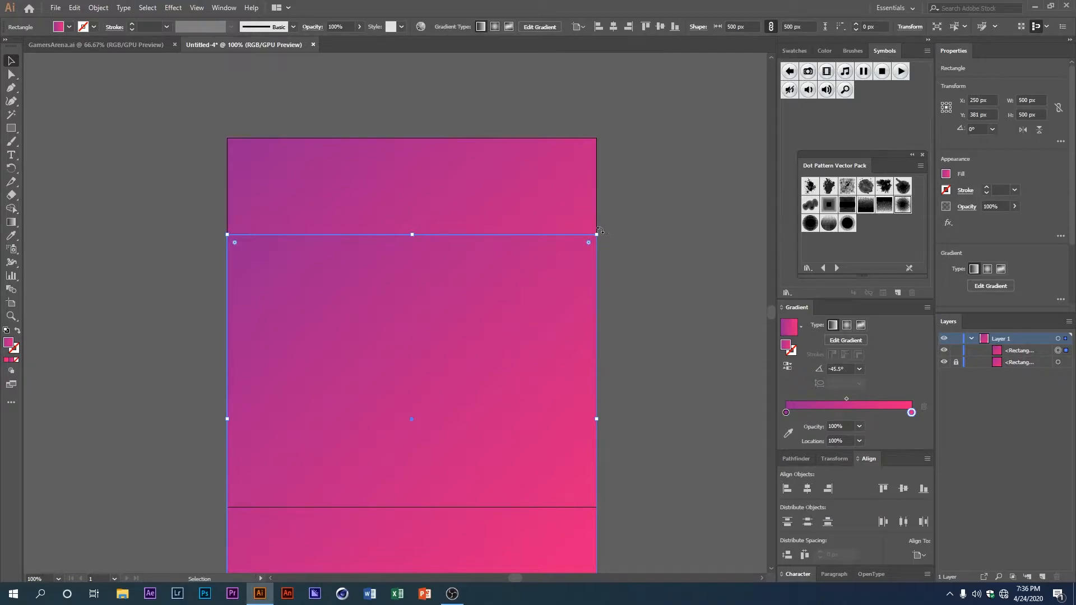
- Rotate the new rectangle 45° into a diamond and move its center onto the midpoint of the artboard's bottom edge
mouse_move(599, 231)
mouse_down()
mouse_move(635, 253)
mouse_move(718, 414)
mouse_up()
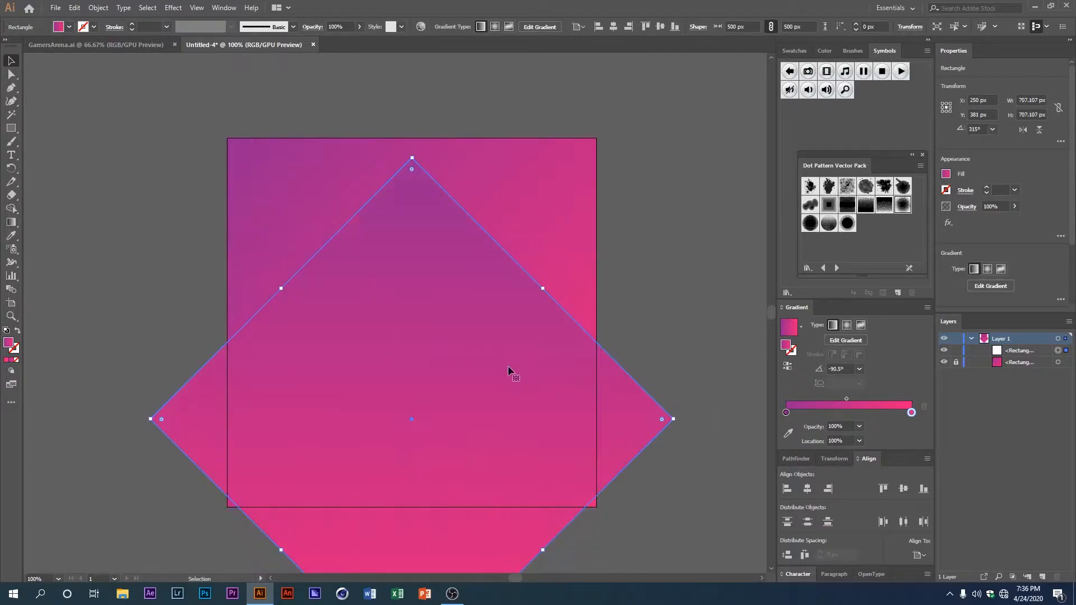
scroll(472, 358, down, 1)
drag(468, 388, 511, 426)
drag(471, 345, 486, 344)
drag(534, 399, 539, 397)
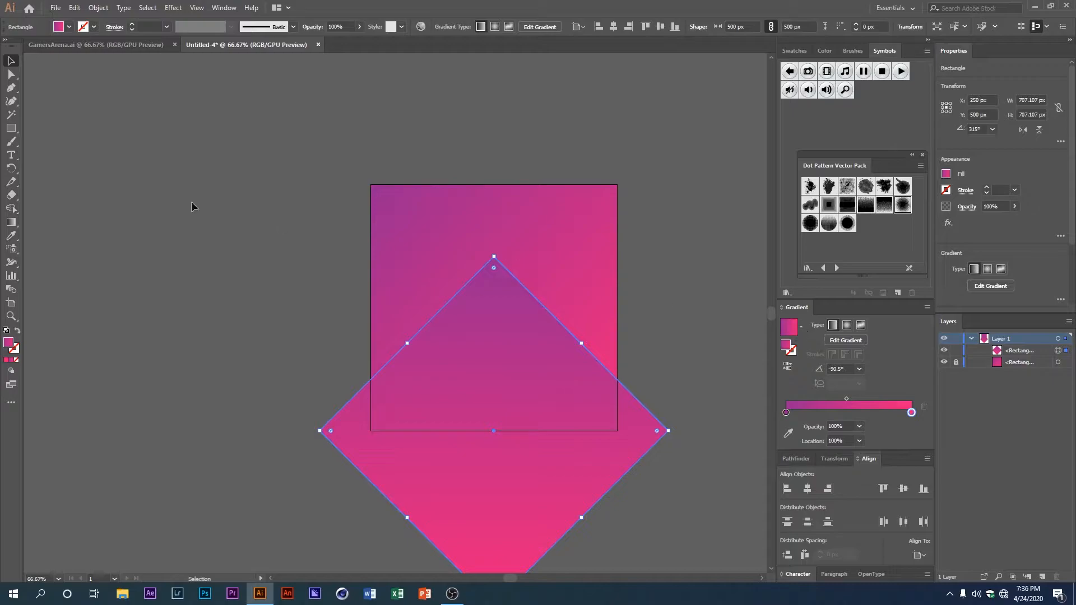
- Fill the diamond with the solid green swatch
click(69, 27)
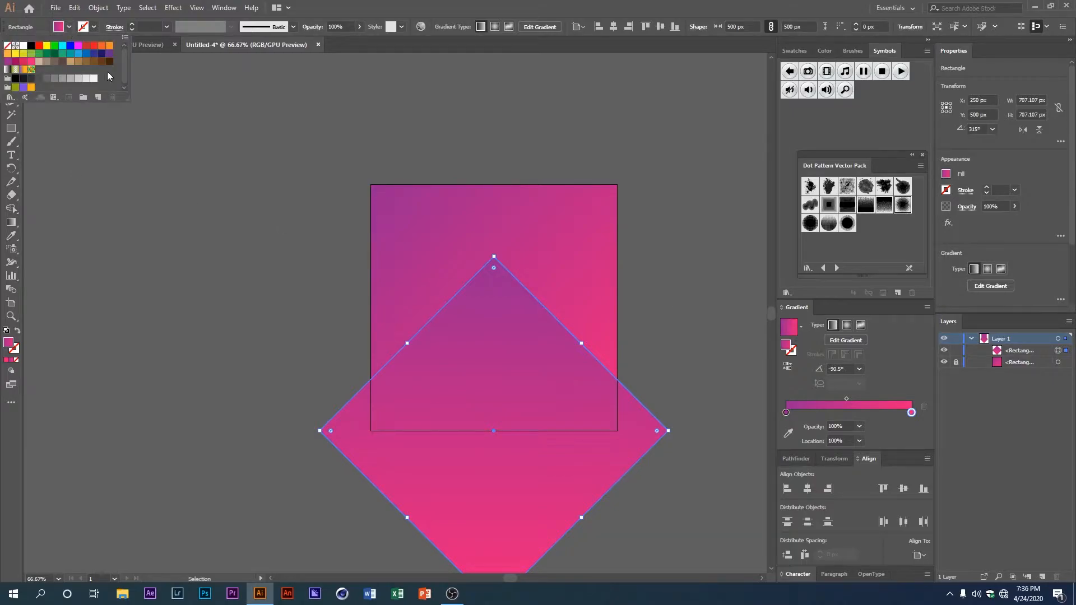
click(63, 55)
click(262, 241)
drag(493, 376, 426, 351)
scroll(486, 359, up, 1)
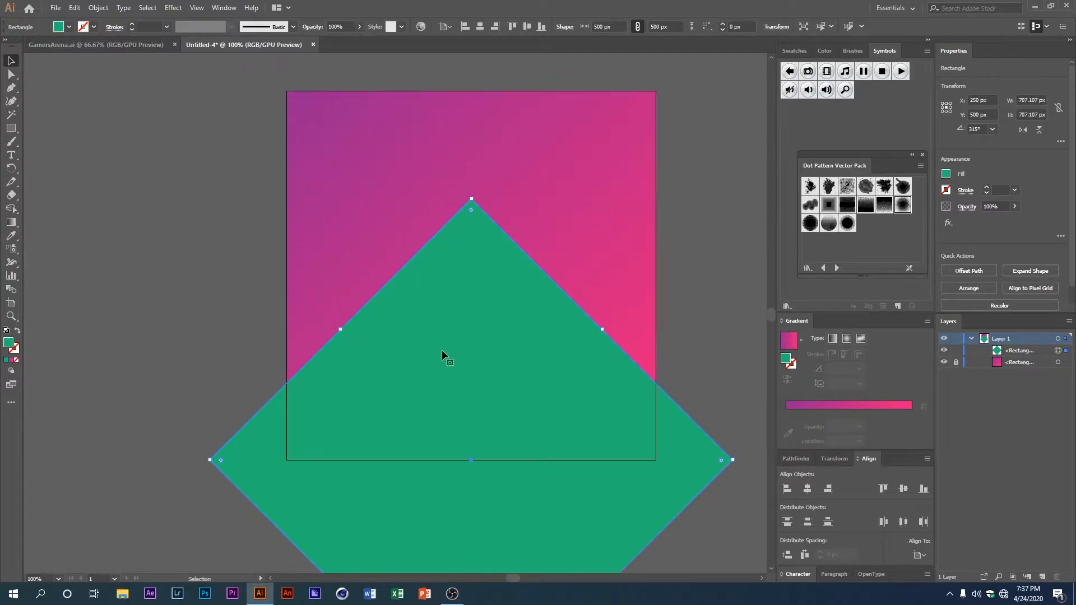
- Paste a copy of the green diamond in front and scale it down around its center to about 624 px wide
key(a)
key(ctrl+c)
key(ctrl+f)
key(v)
drag(731, 460, 701, 459)
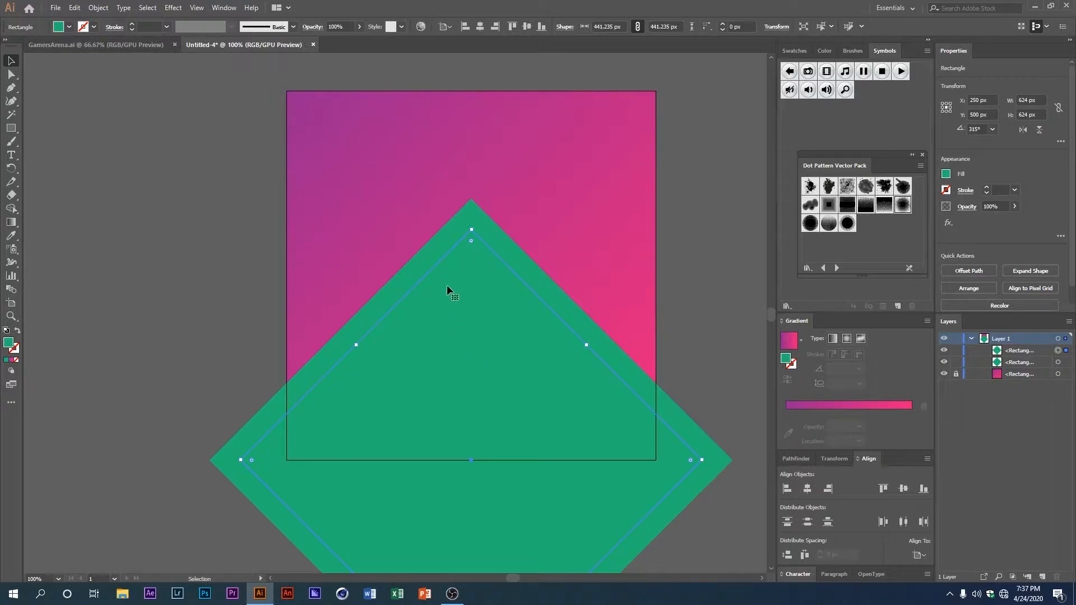
- Paste another diamond copy in front and scale it down around its center to about 502 px wide
click(73, 8)
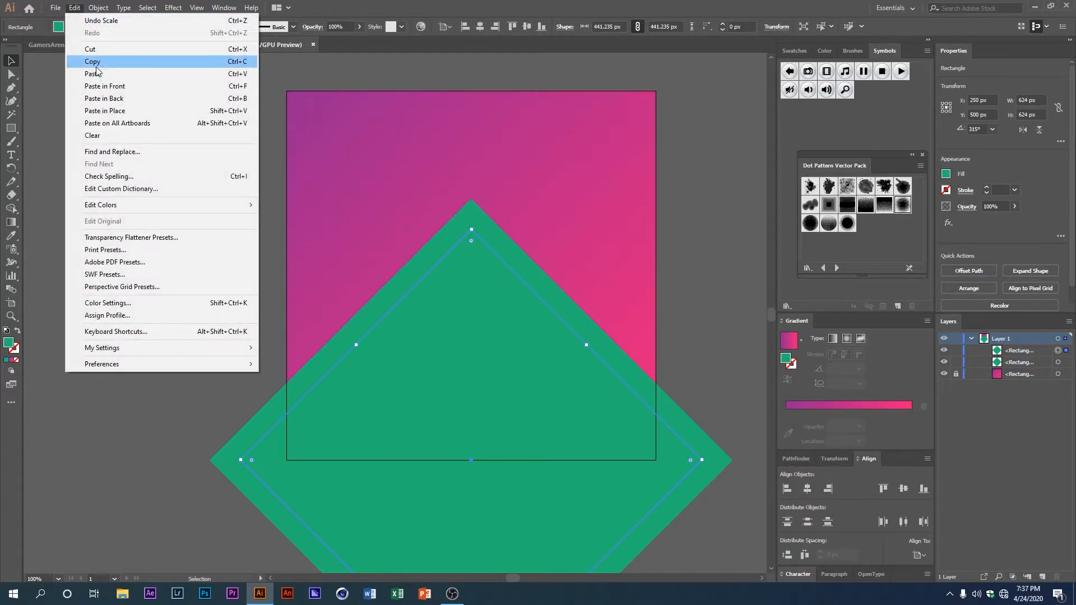
click(74, 7)
click(74, 7)
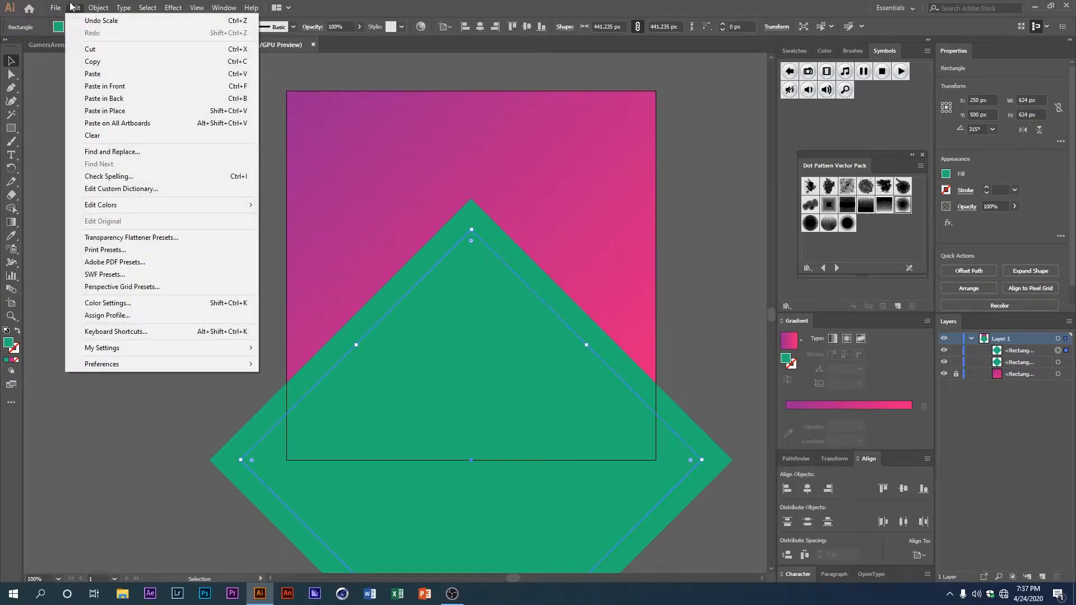
click(116, 87)
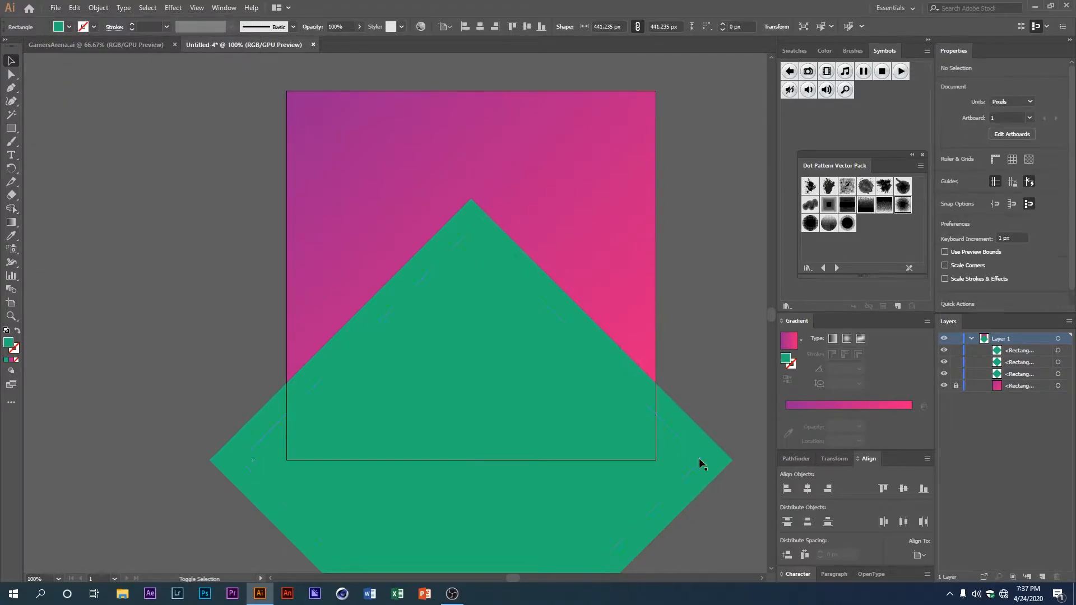
drag(731, 461, 663, 467)
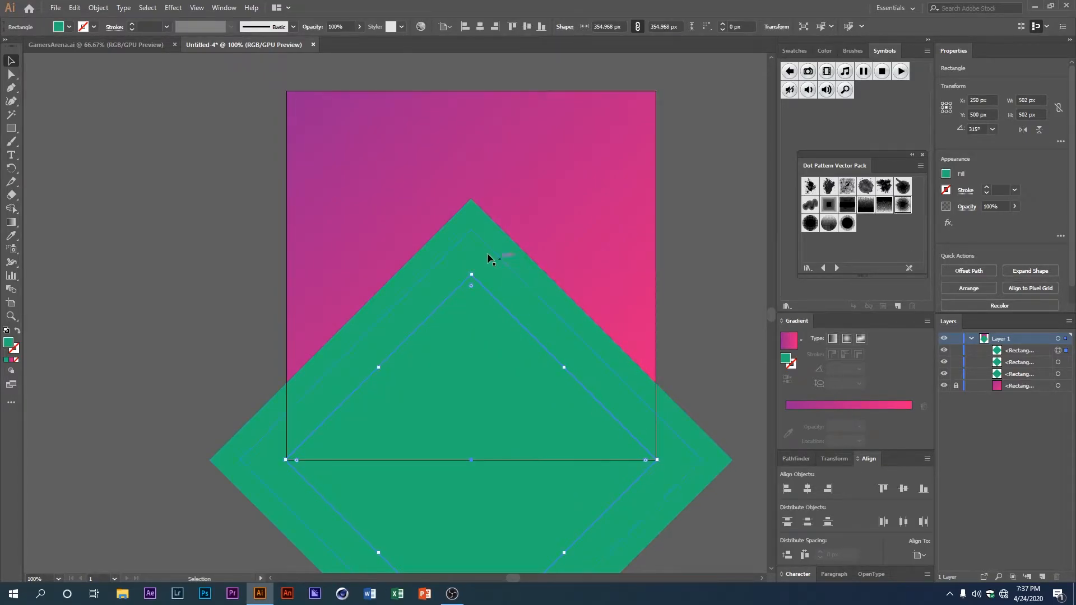
- Move the largest diamond down by 10 px
click(477, 219)
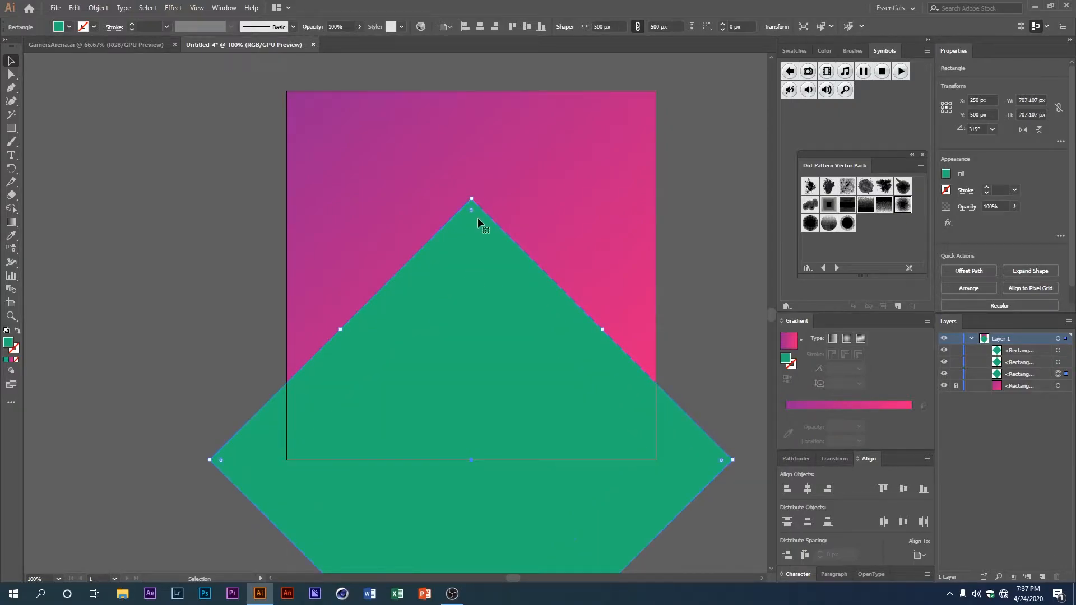
key(shift+Down)
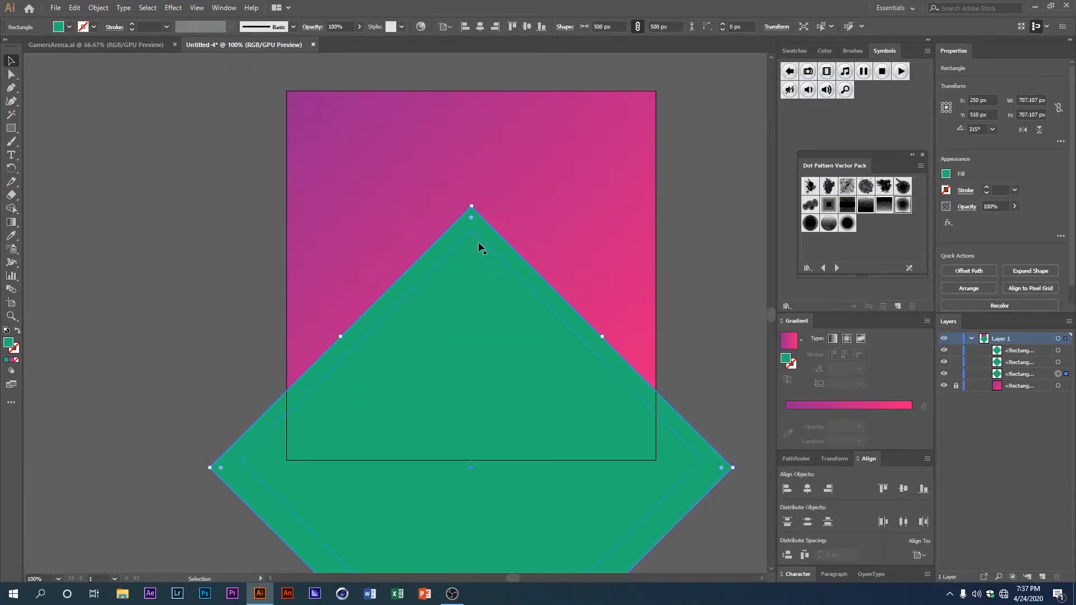
click(462, 257)
- Select all three diamonds, try the Soft Light blending mode on them and settle on Screen
key(ctrl+a)
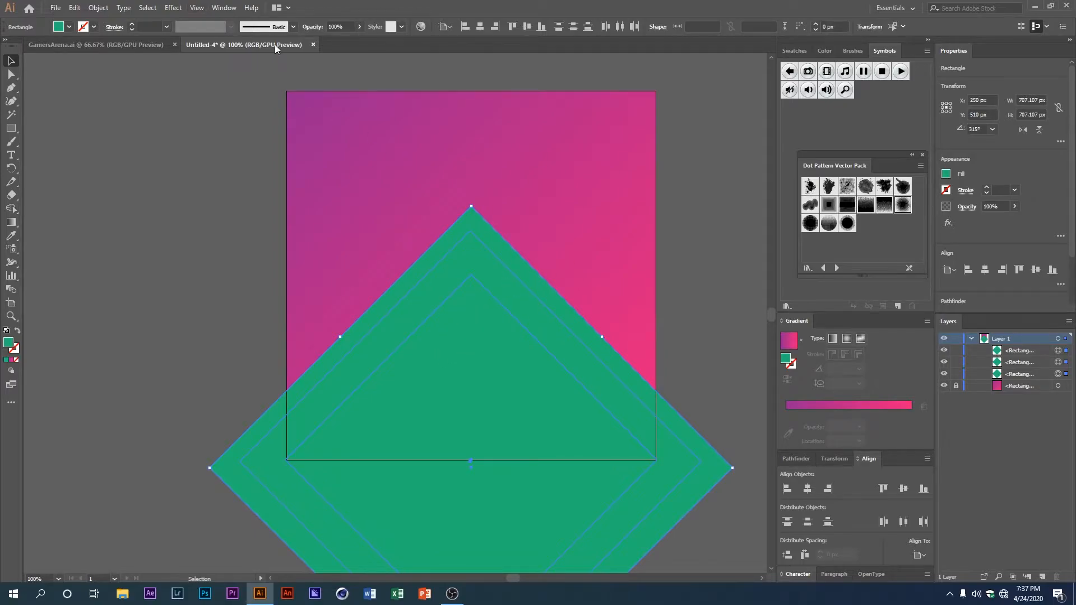
click(312, 27)
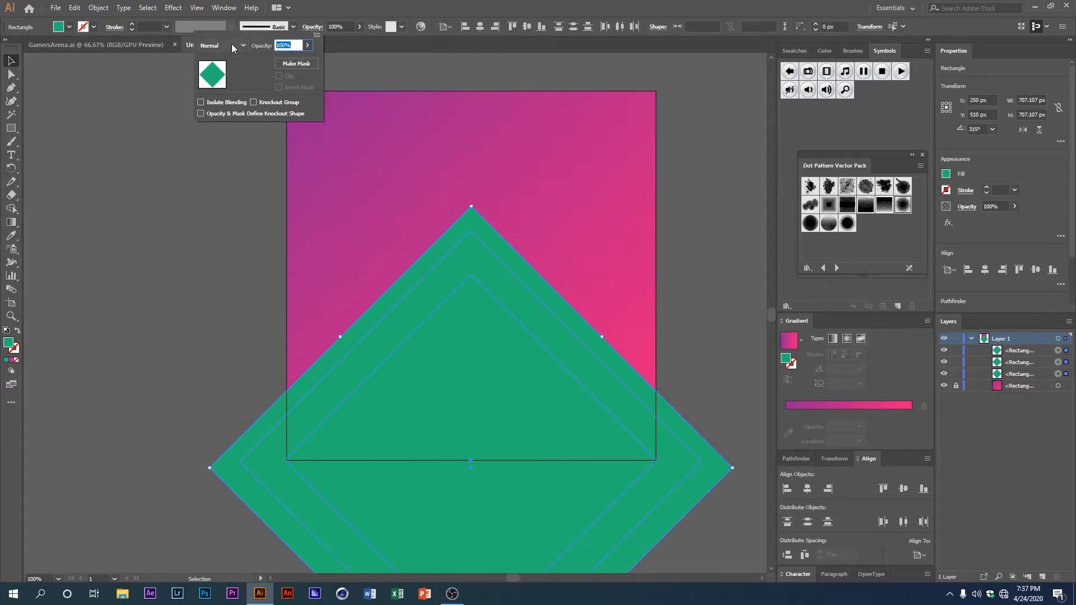
click(224, 45)
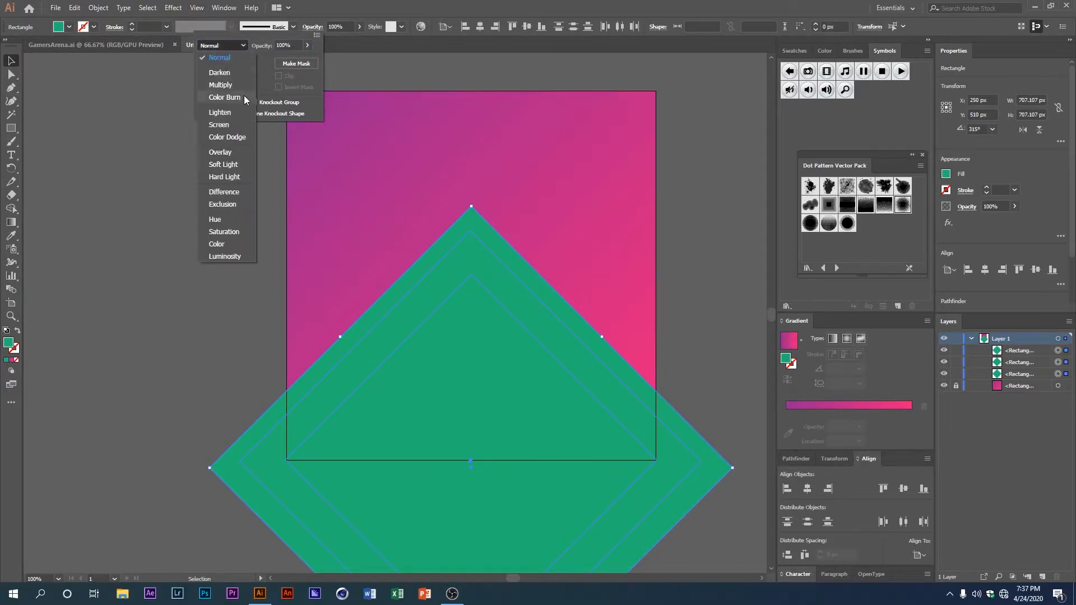
click(224, 165)
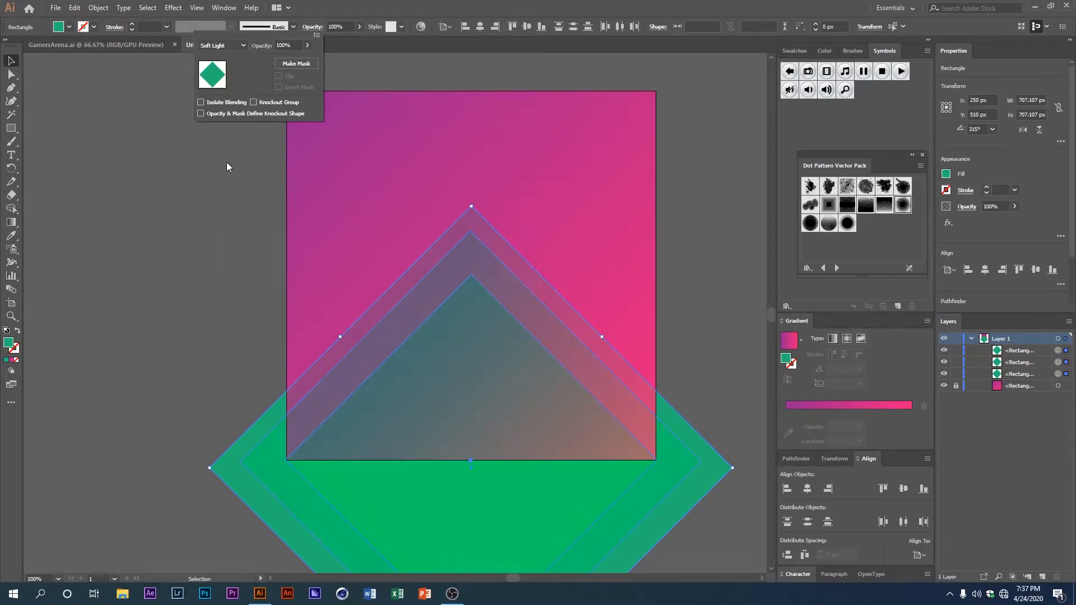
click(240, 45)
click(223, 124)
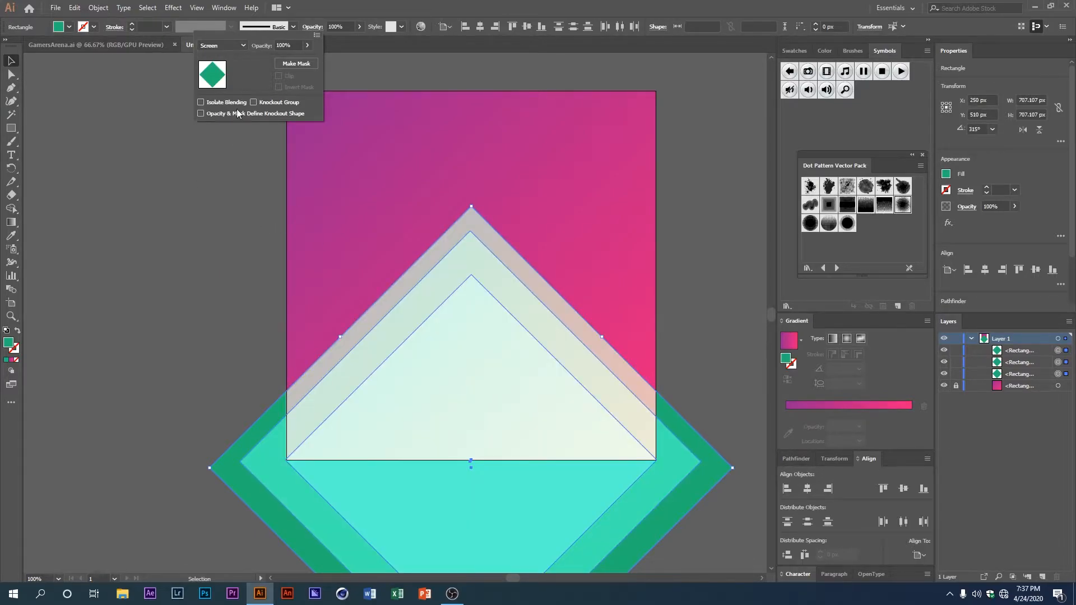
click(230, 271)
- Set the blending mode of the smallest, innermost diamond back to Normal
click(492, 416)
click(188, 283)
click(395, 381)
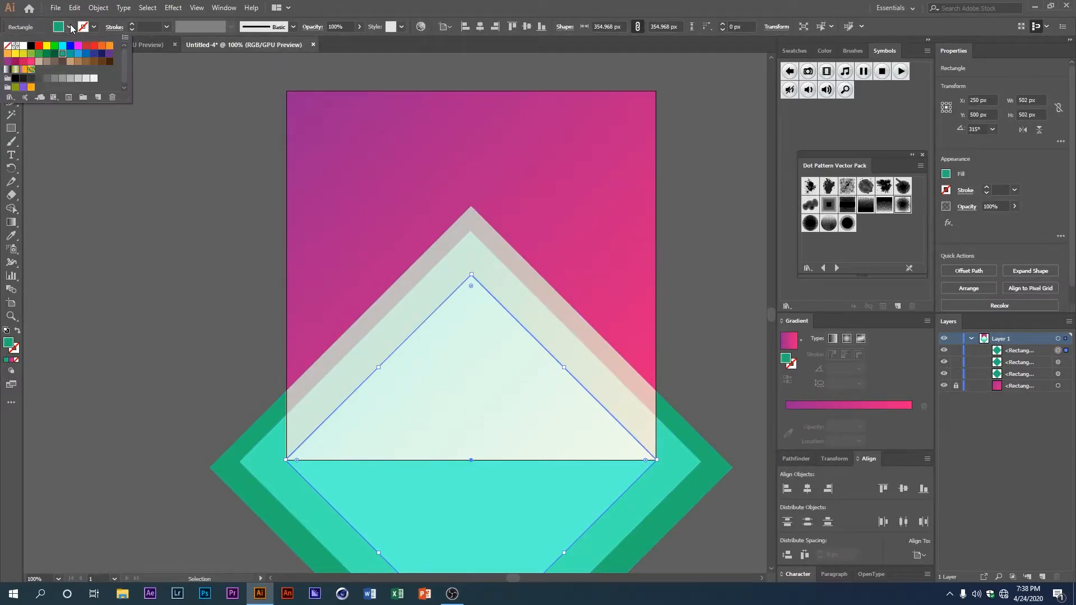
click(312, 27)
click(237, 45)
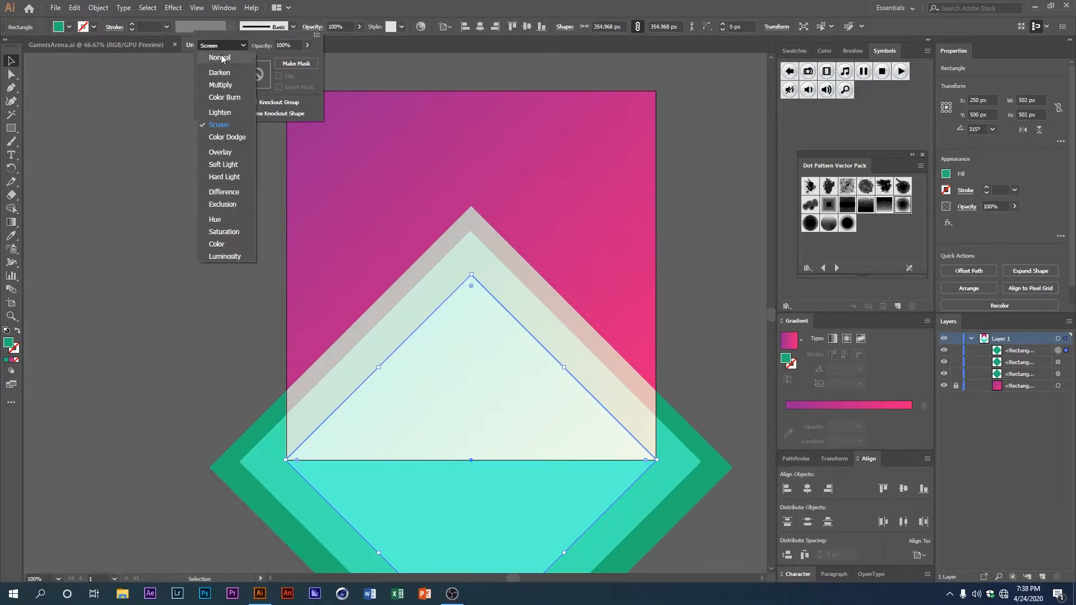
click(223, 58)
- Deselect the artwork and examine how the layered diamonds look against the gradient background
key(space)
scroll(466, 379, down, 1)
mouse_move(478, 421)
mouse_down()
mouse_move(452, 403)
mouse_move(480, 399)
mouse_up()
click(587, 376)
scroll(542, 385, up, 1)
key(space)
key(space)
drag(341, 321, 435, 364)
key(space)
key(space)
scroll(429, 377, up, 1)
key(space)
scroll(413, 350, down, 1)
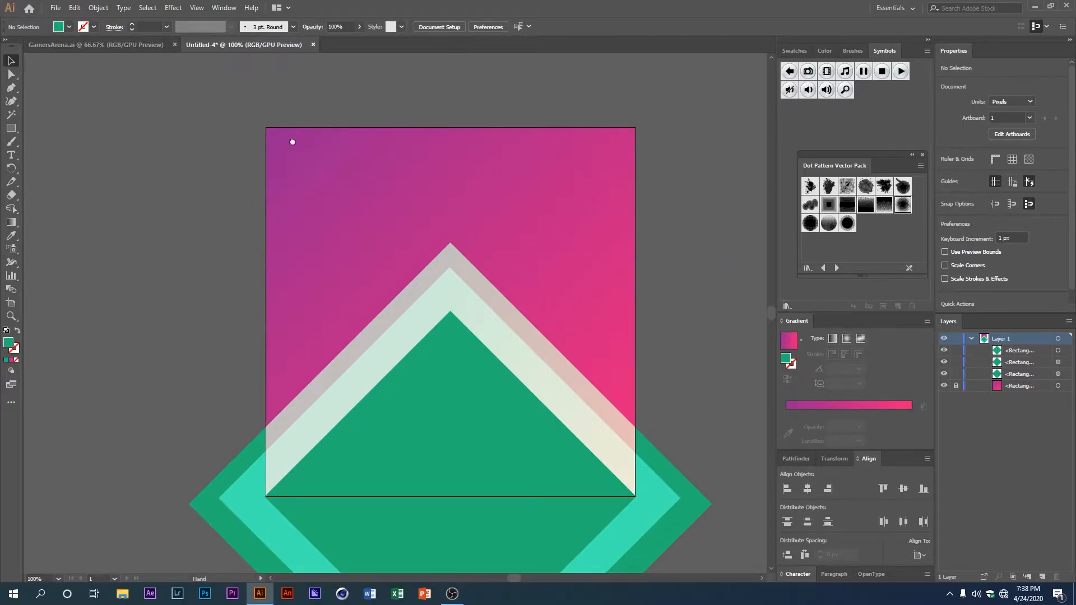
- Draw an open three-point S-shaped curve with the Pen tool beside the artboard's upper-left corner
drag(292, 136, 296, 155)
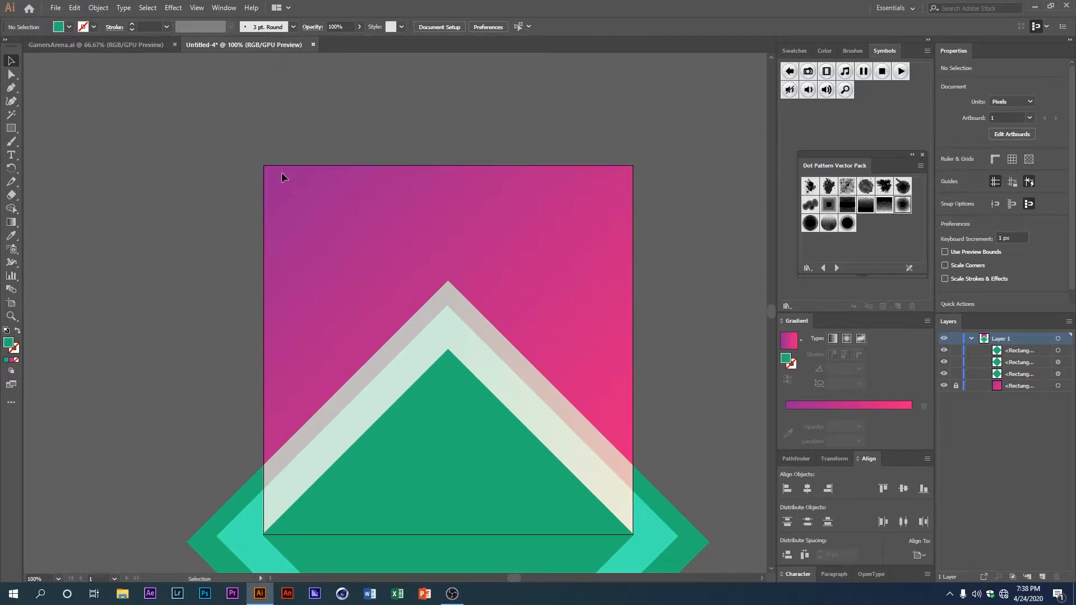
click(11, 87)
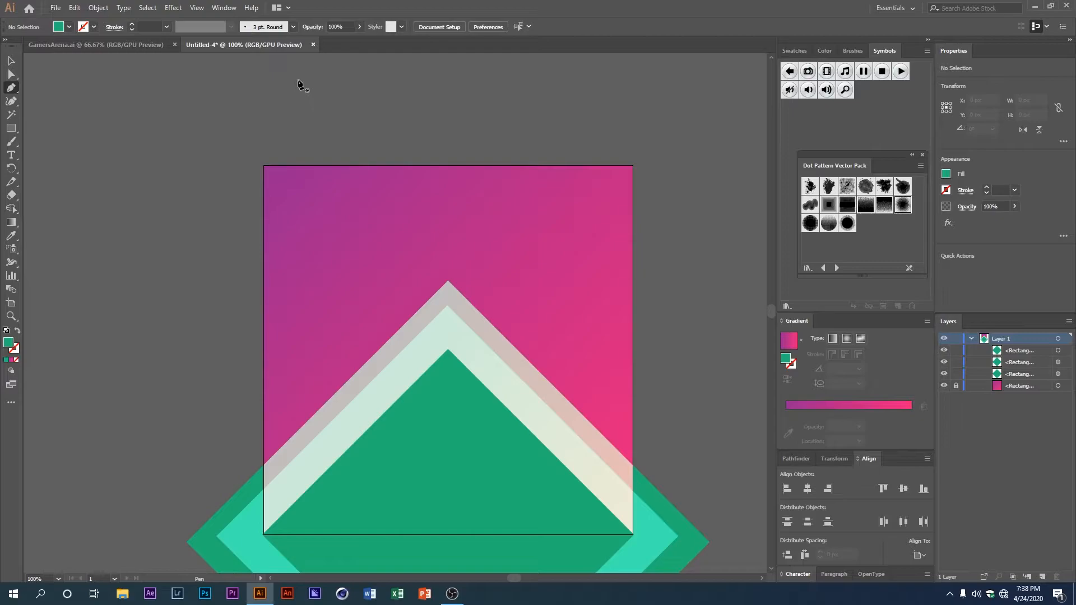
drag(297, 80, 298, 82)
drag(259, 133, 203, 150)
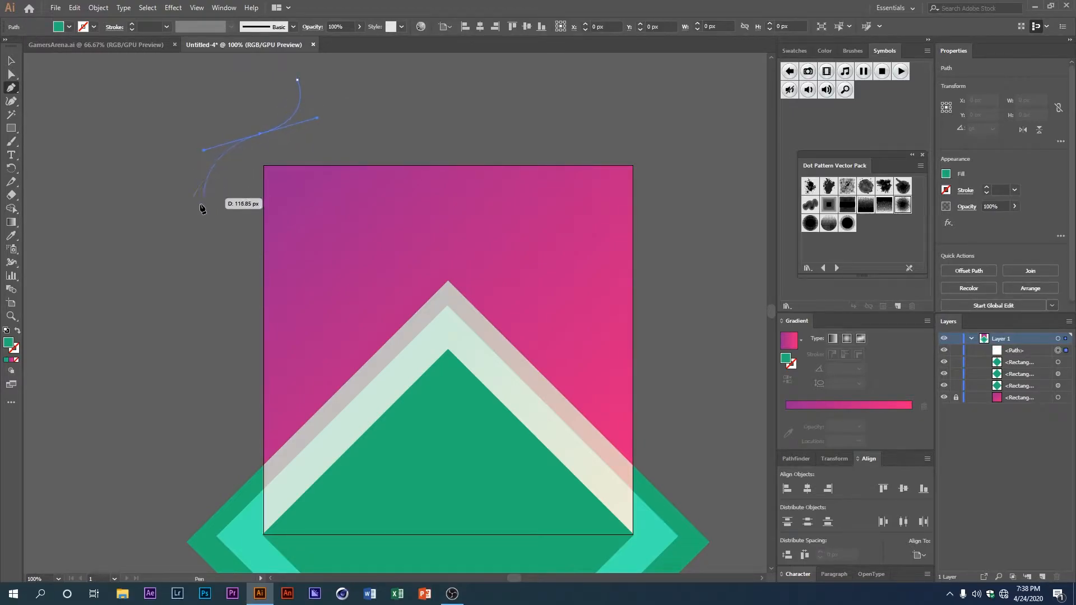
drag(191, 275, 141, 320)
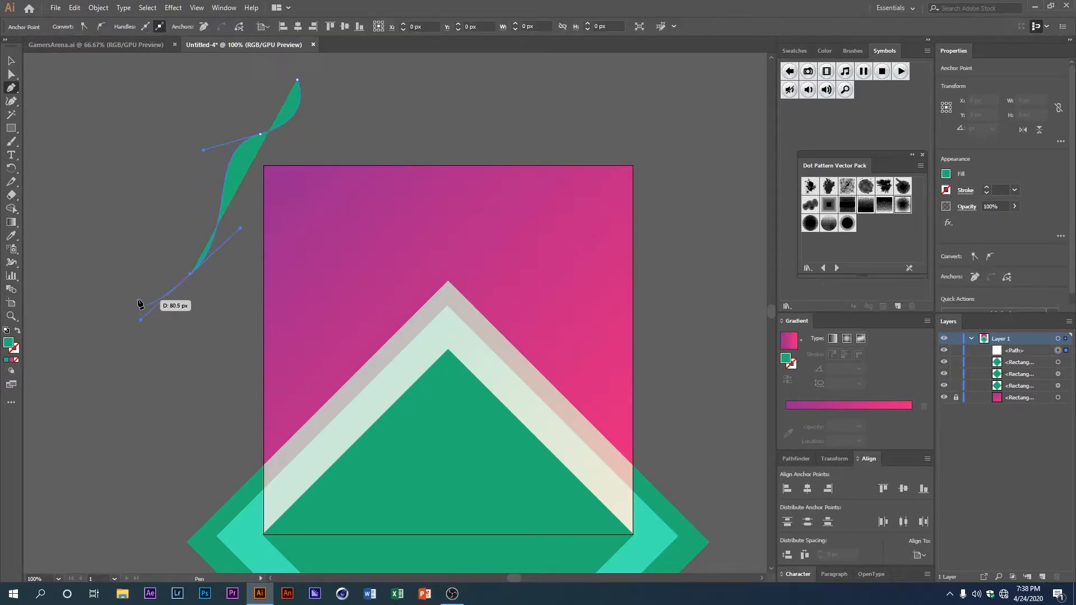
- Remove the curve's fill, give it a white stroke, and deselect it
click(946, 176)
click(824, 215)
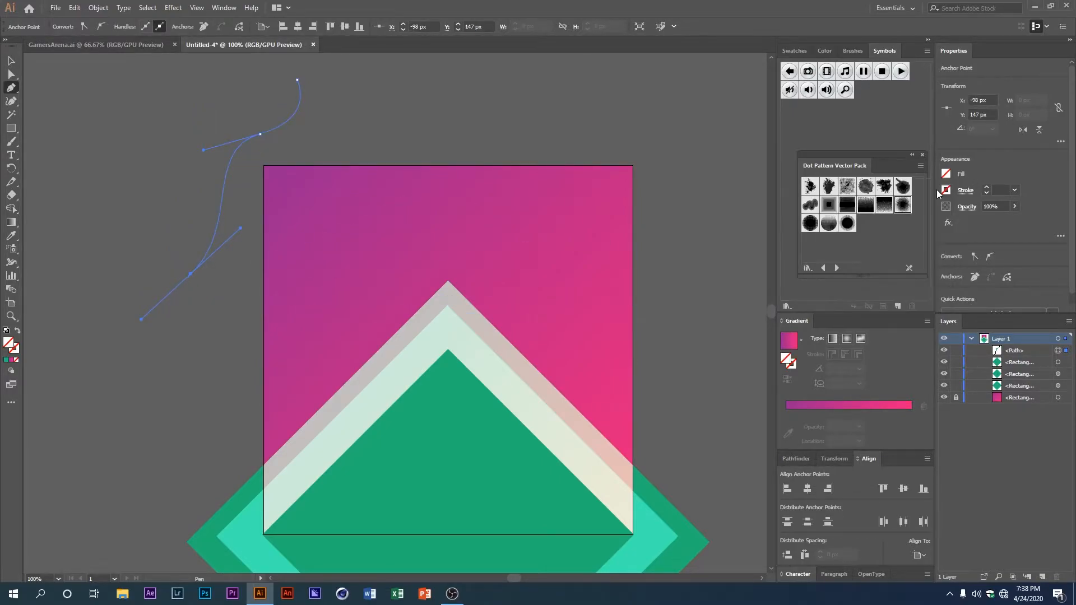
click(946, 190)
click(839, 229)
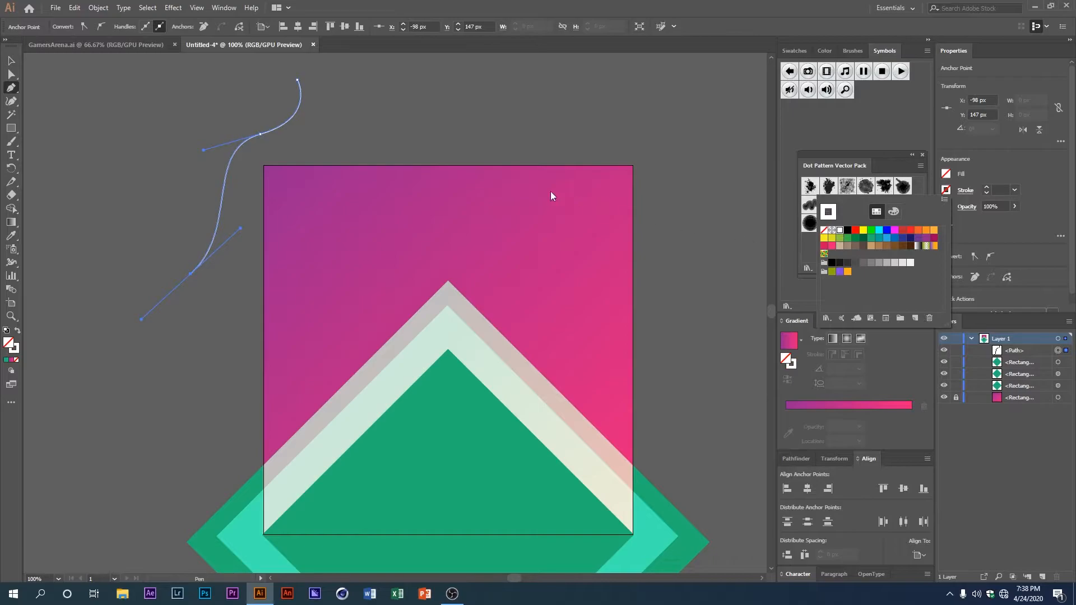
ctrl+click(392, 145)
- Reshape the white curve with the Curvature tool into a smoother, longer S about 314 px wide and 348 px high
drag(374, 138, 404, 249)
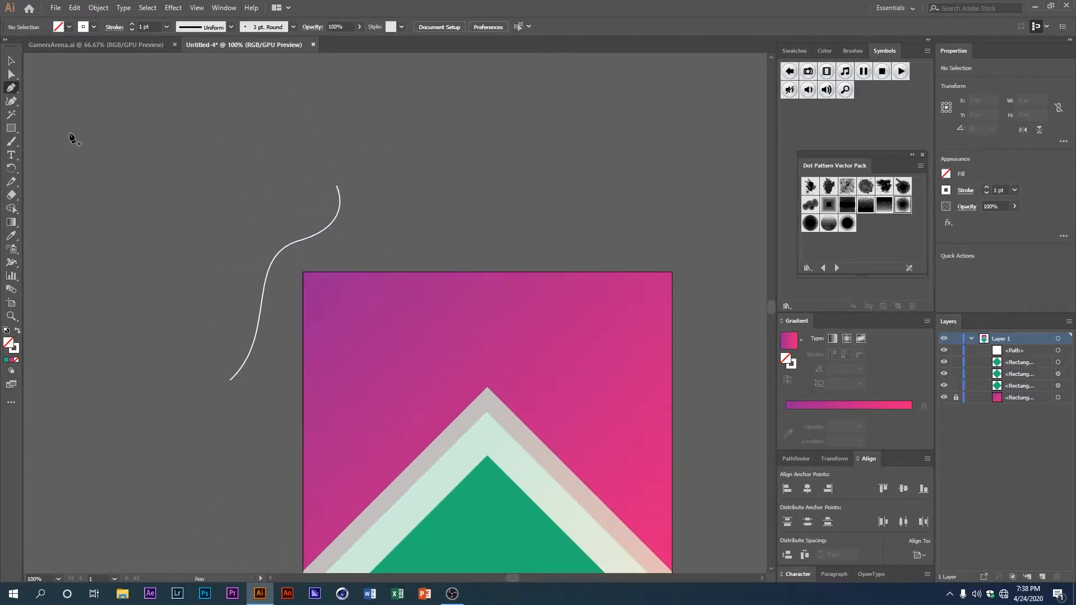
click(14, 102)
click(337, 186)
drag(337, 186, 378, 179)
drag(339, 212, 366, 228)
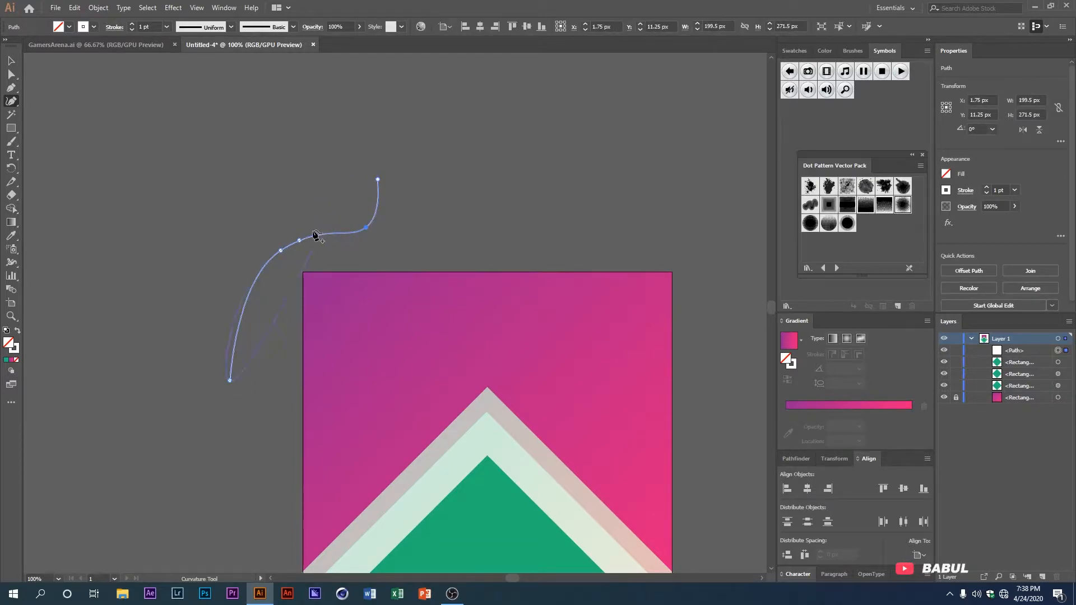
drag(299, 241, 256, 283)
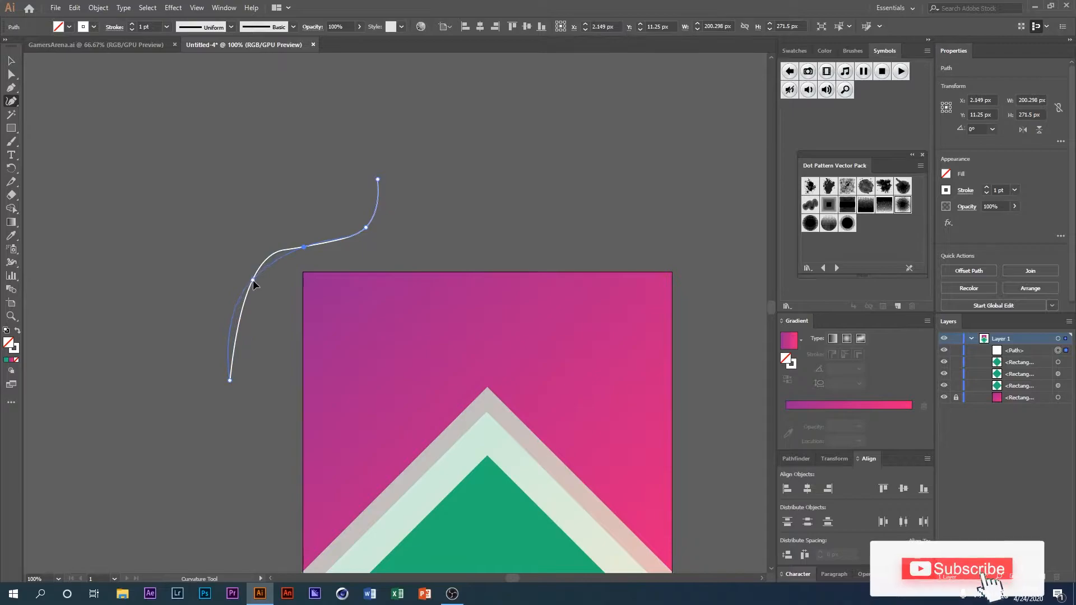
drag(230, 381, 198, 417)
drag(378, 180, 430, 160)
- Duplicate the white curve onto the artboard's upper-left area and set the copy's stroke to None
click(12, 61)
drag(278, 269, 372, 364)
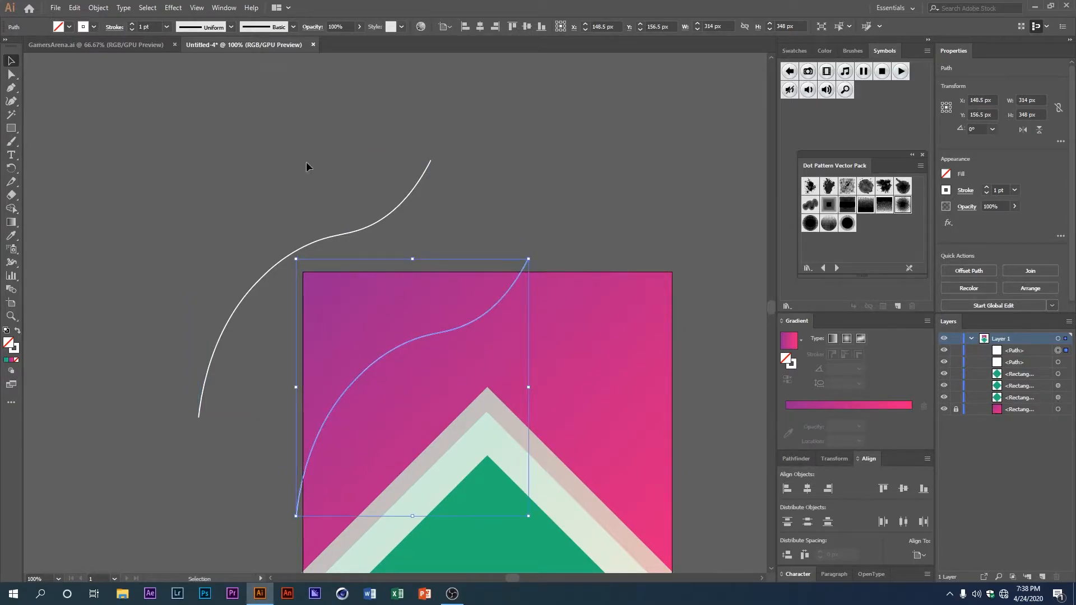
click(94, 27)
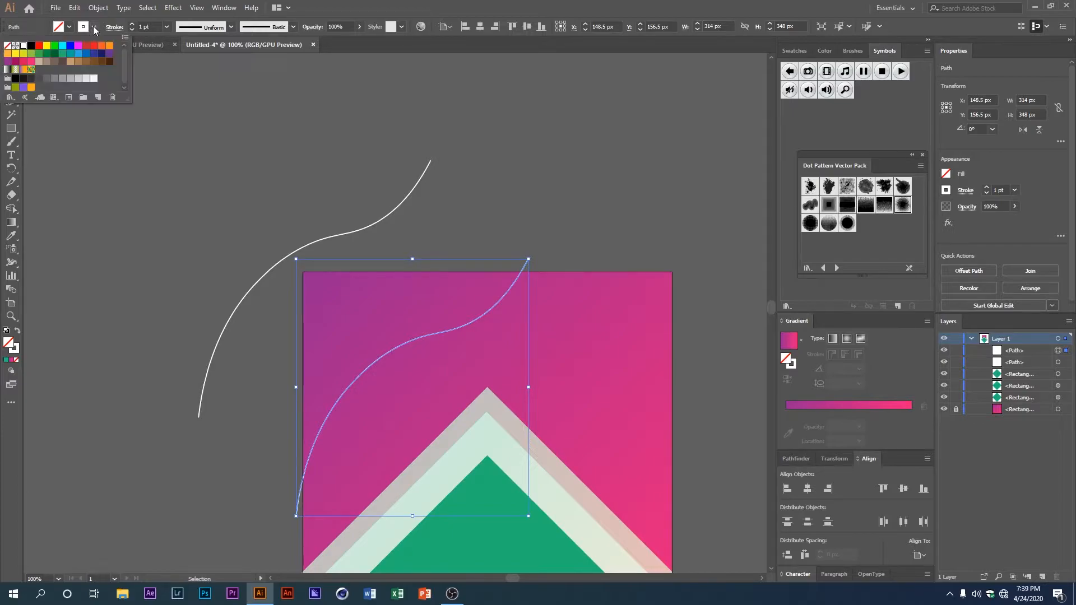
click(7, 46)
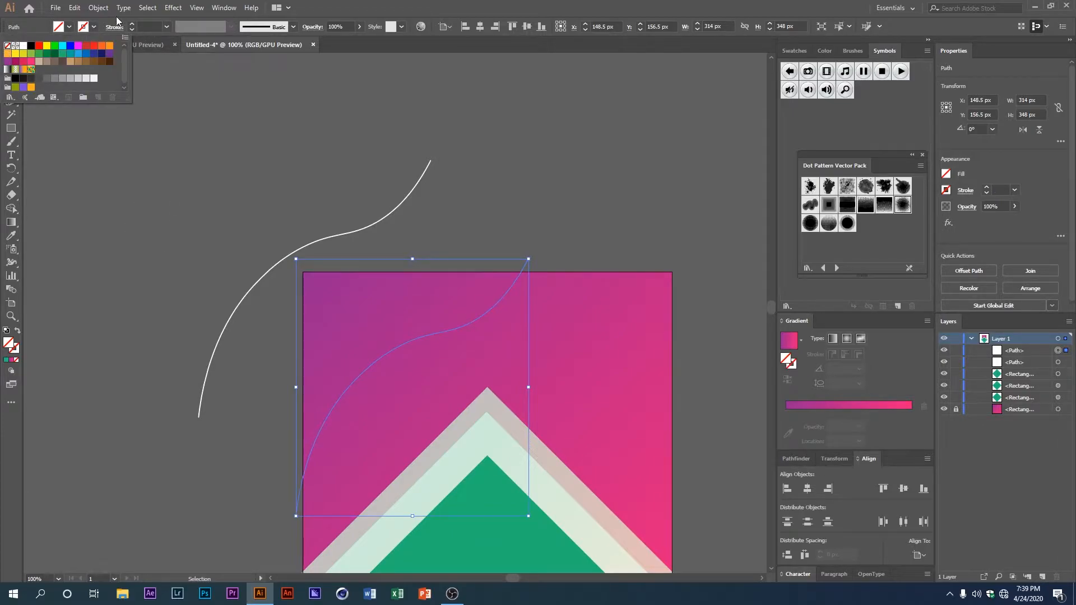
- Configure the blend options to Specified Steps with 40 steps
click(98, 9)
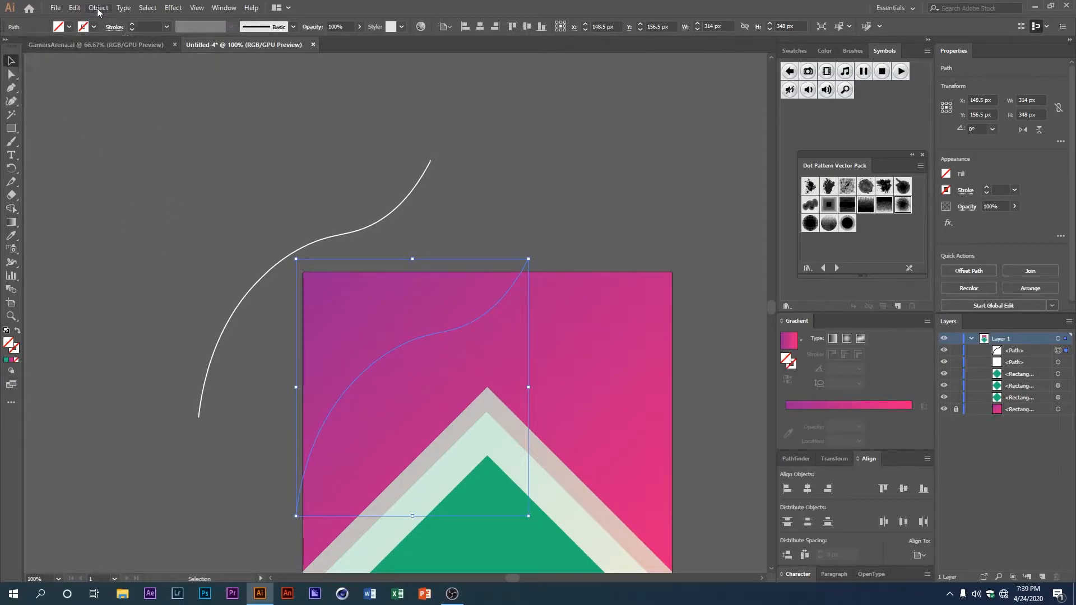
click(97, 8)
mouse_move(141, 311)
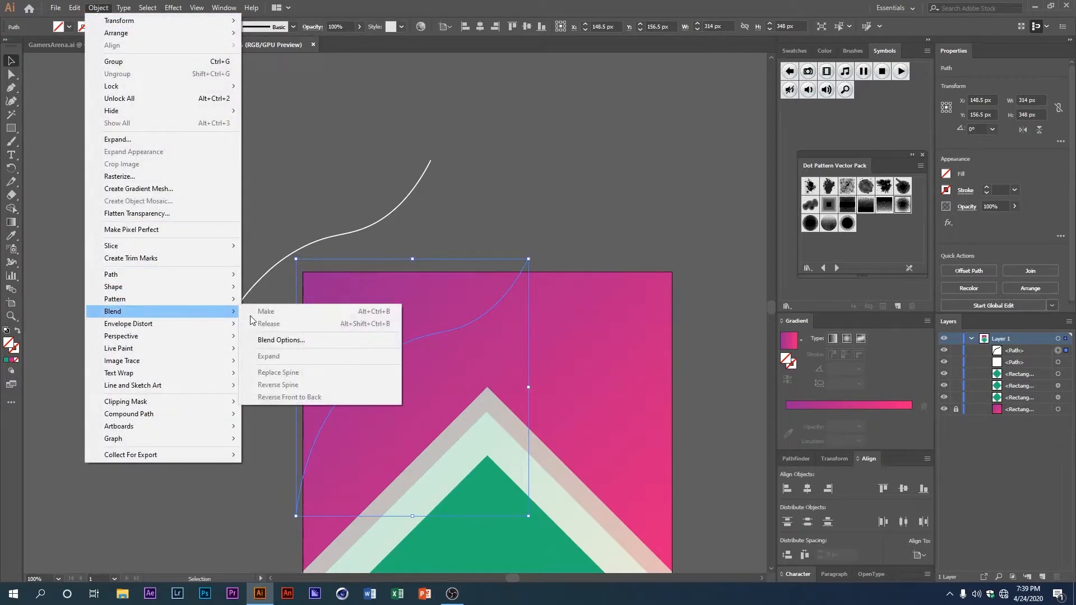
click(275, 341)
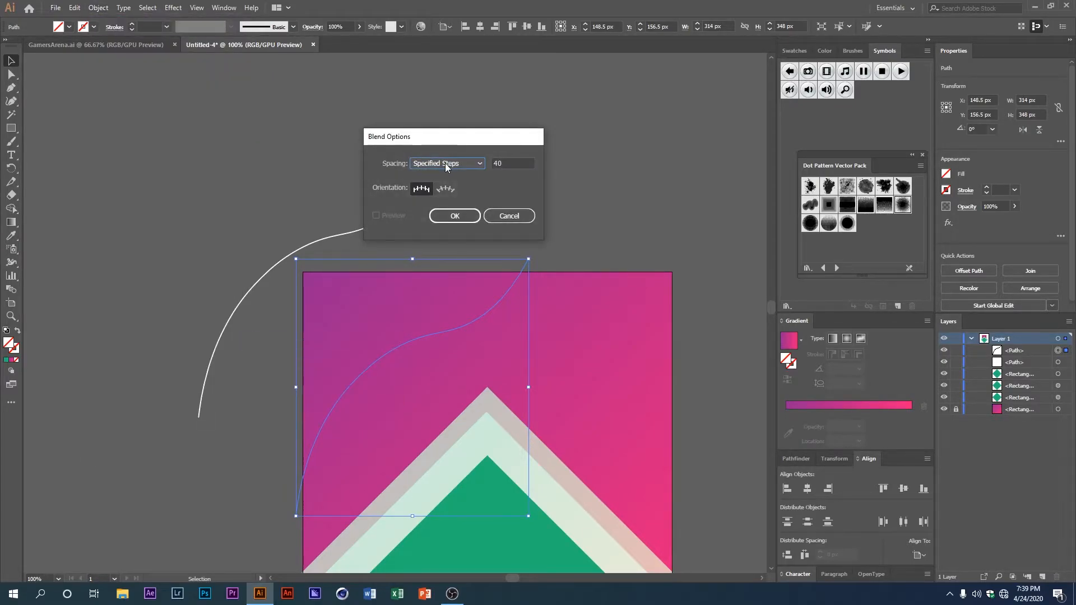
click(448, 163)
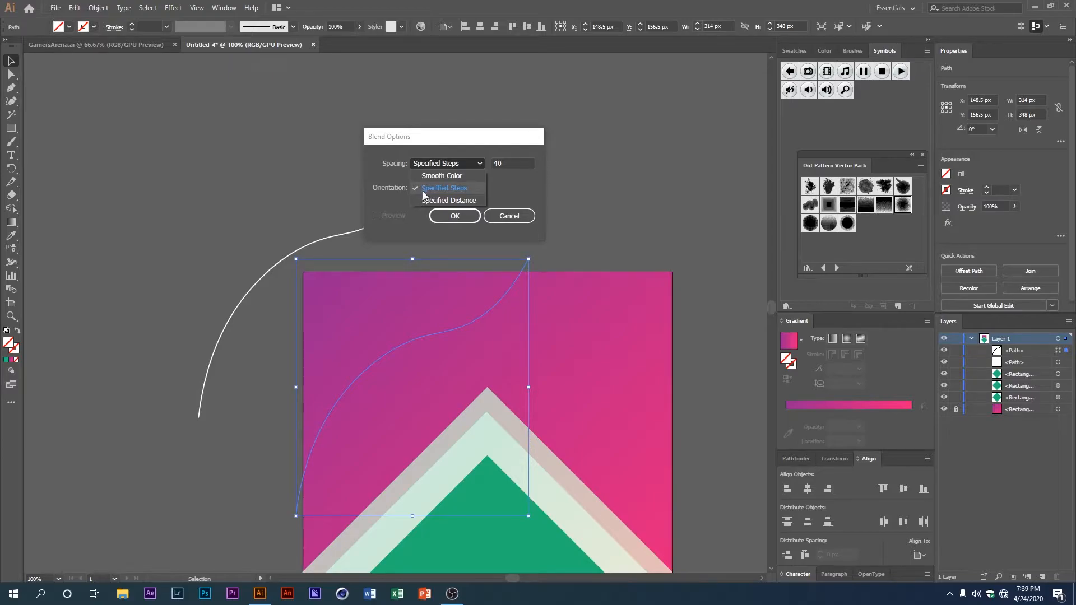
click(439, 196)
click(459, 163)
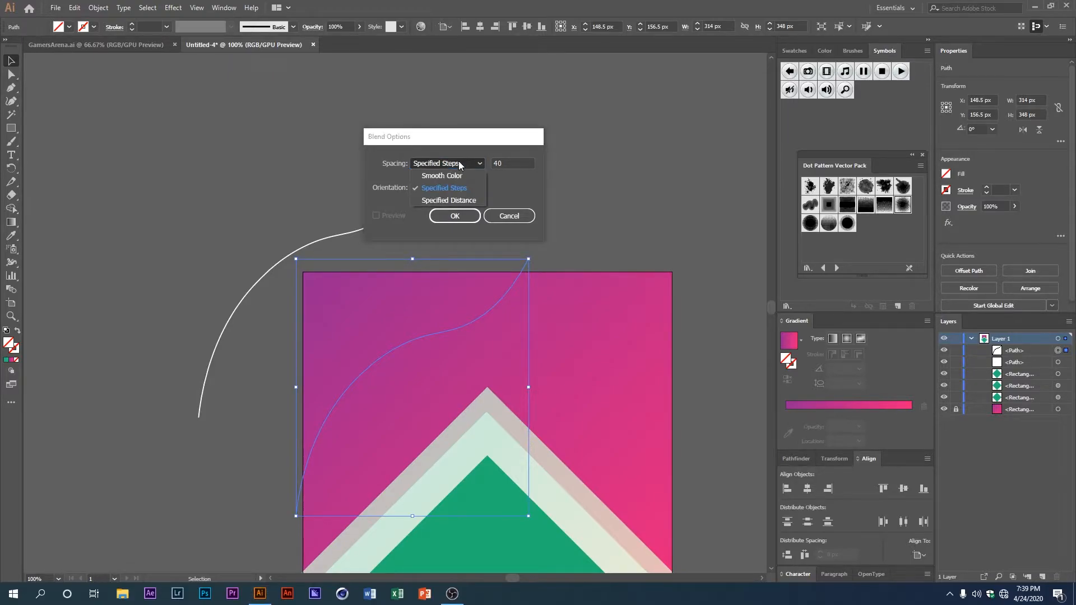
click(446, 187)
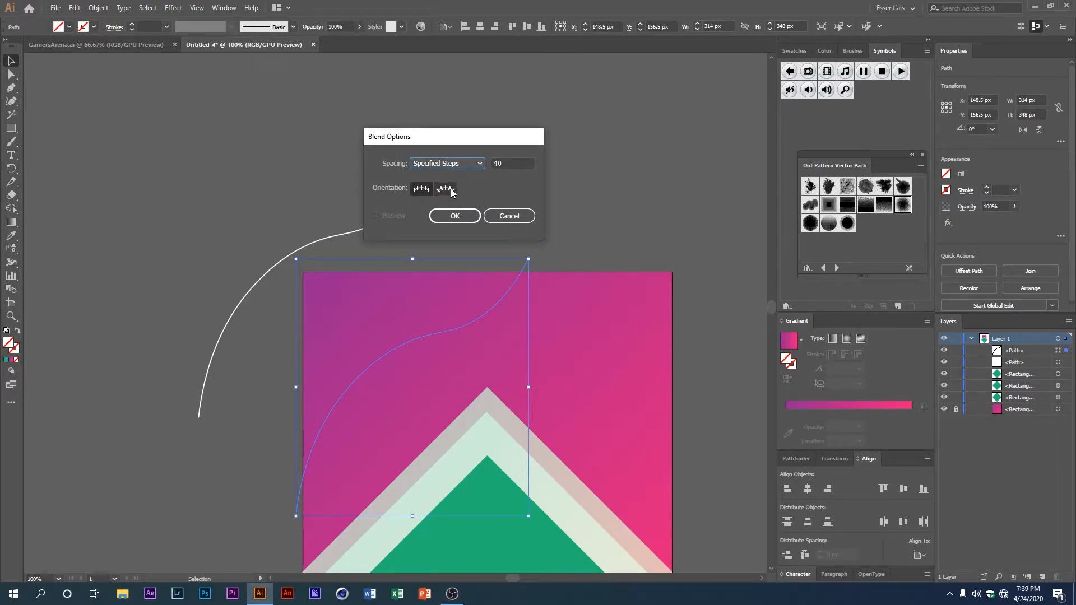
click(500, 164)
mouse_move(502, 144)
mouse_down()
mouse_move(463, 149)
mouse_move(489, 164)
mouse_move(518, 156)
mouse_up()
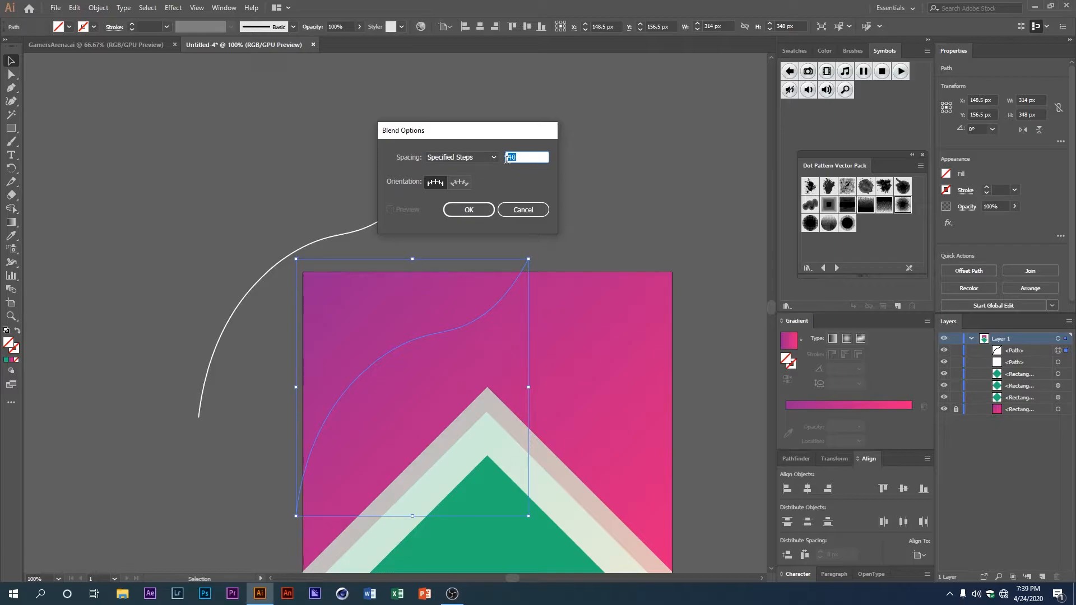
drag(501, 143, 601, 122)
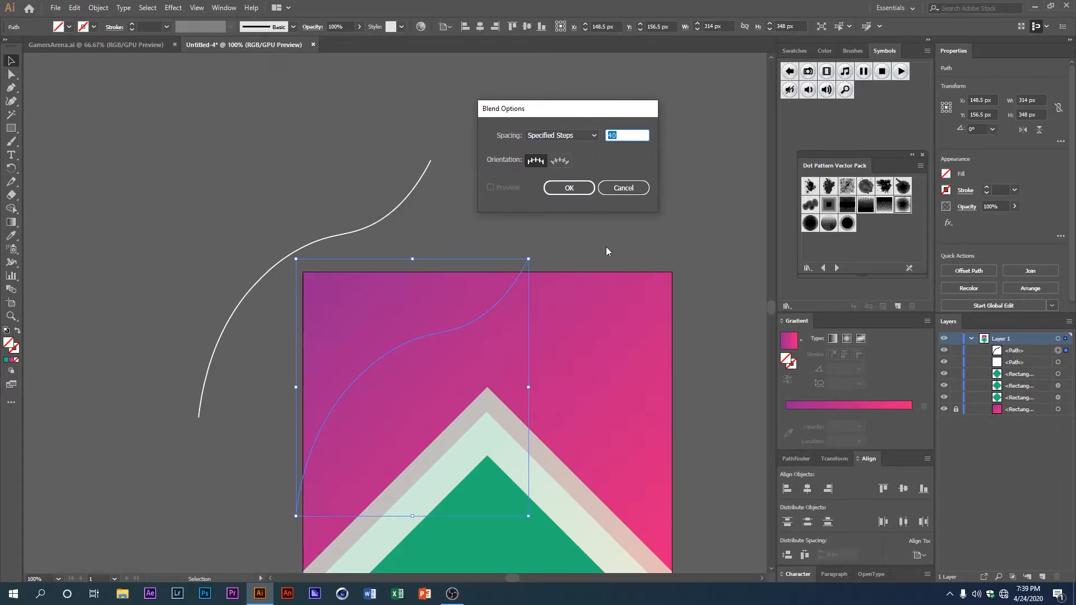
click(567, 188)
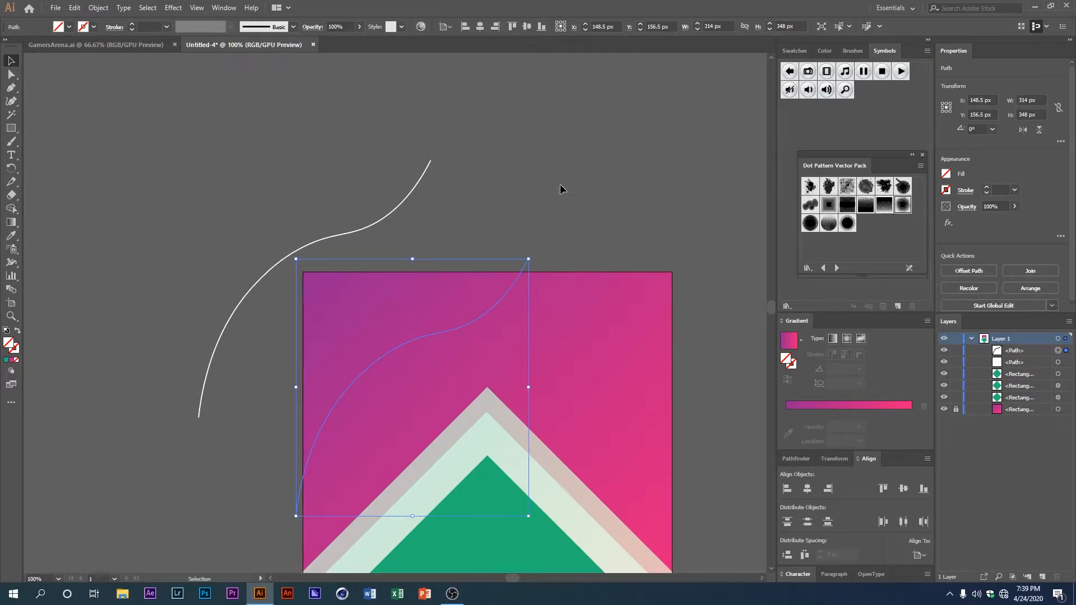
- Blend the strokeless curve with the white one, then shift the blend about 8 px right and 23 px down
click(14, 291)
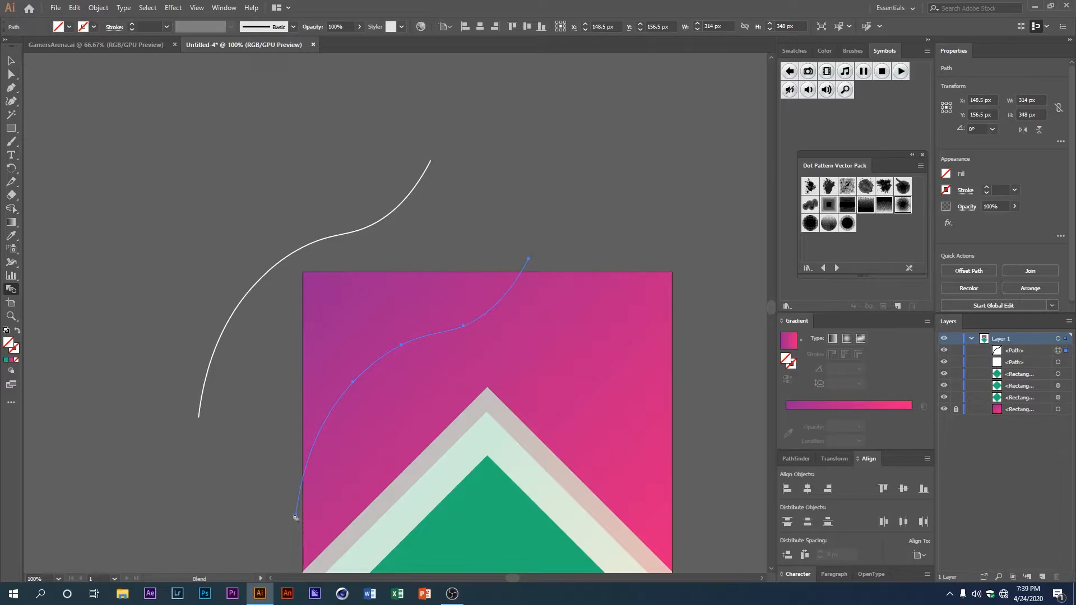
click(200, 419)
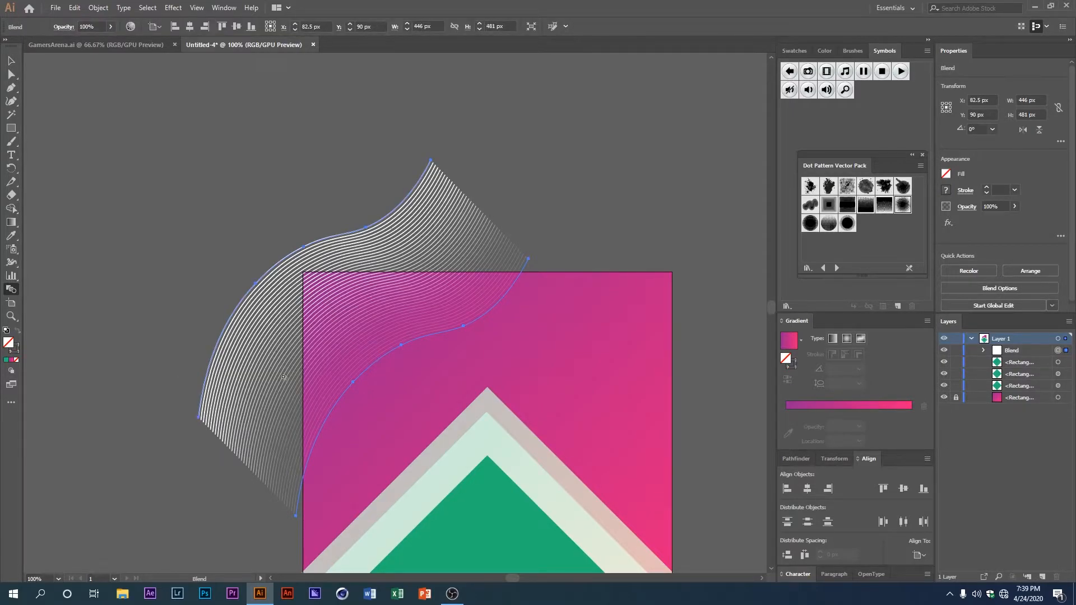
key(v)
drag(301, 343, 307, 357)
click(110, 233)
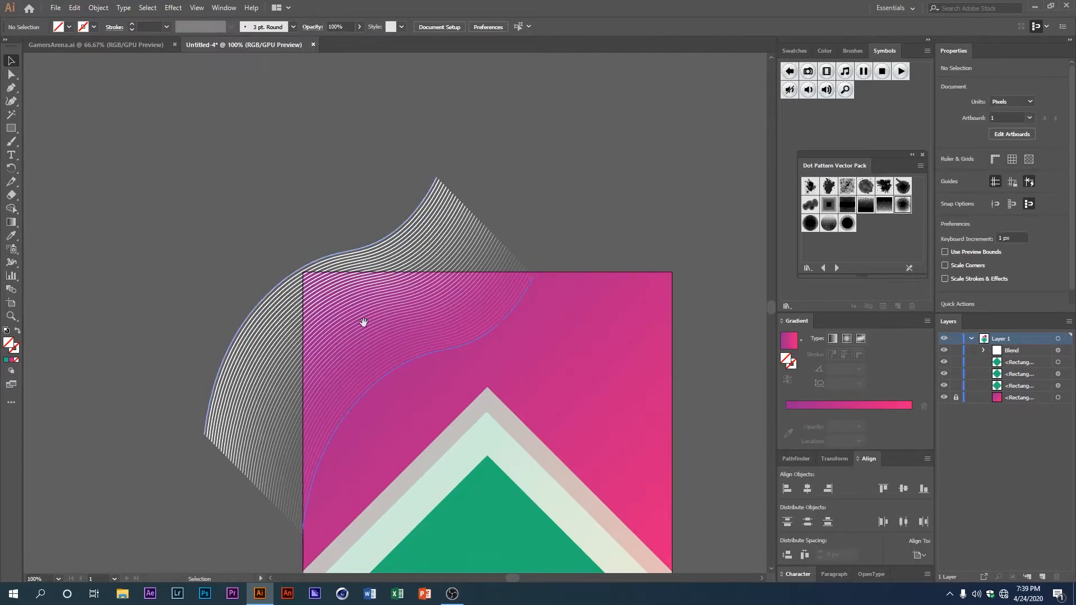
- Reopen the line blend's options with the preview on and try 10 specified steps
scroll(391, 324, left, 1)
scroll(390, 323, down, 1)
scroll(391, 324, down, 1)
click(348, 336)
click(98, 7)
mouse_move(157, 311)
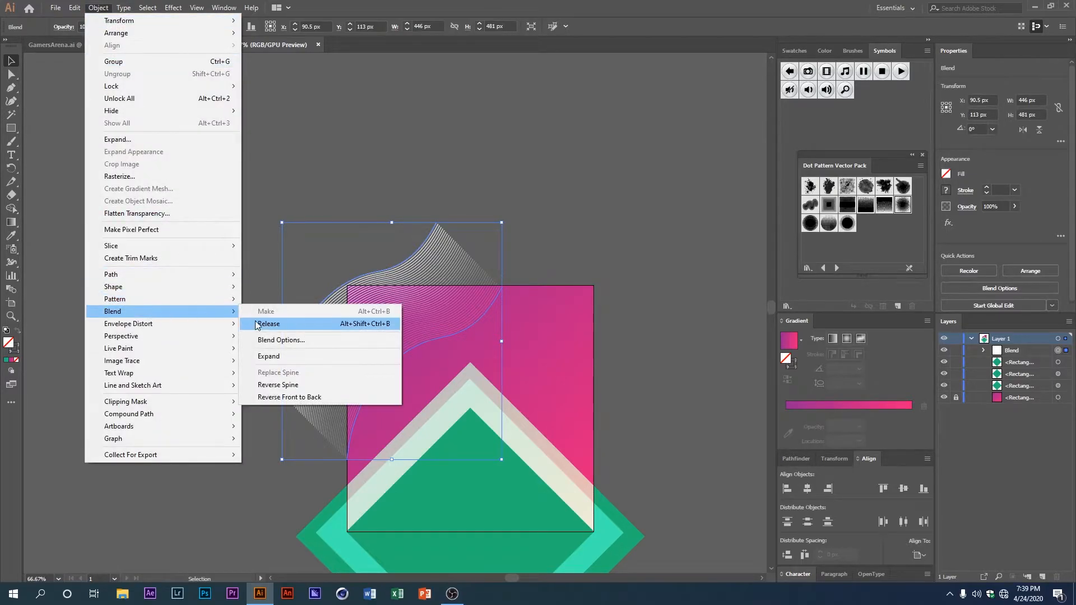
click(281, 339)
drag(541, 113, 558, 104)
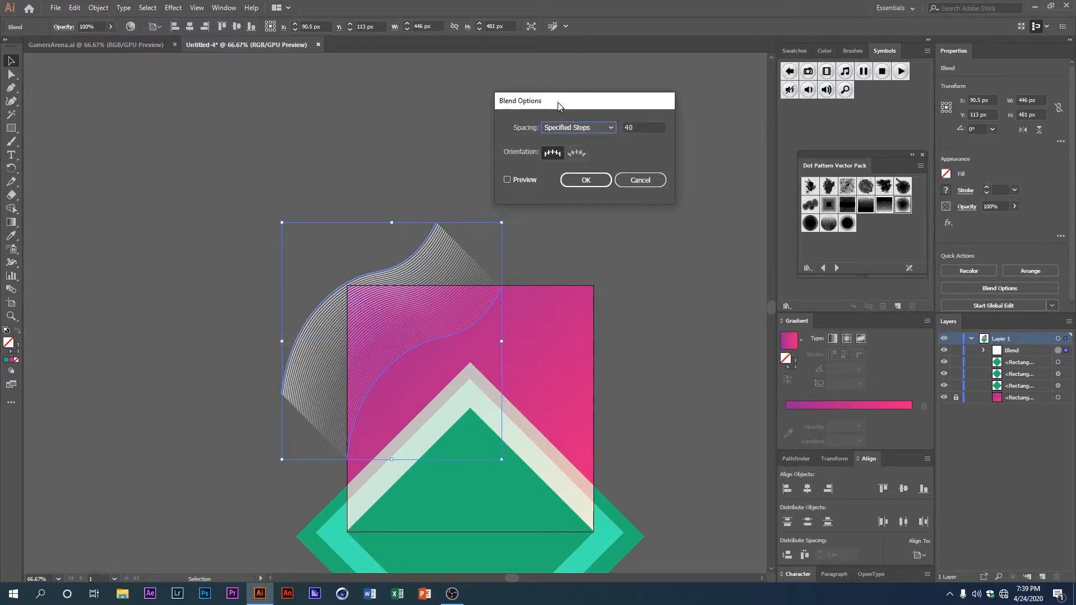
click(640, 124)
click(507, 180)
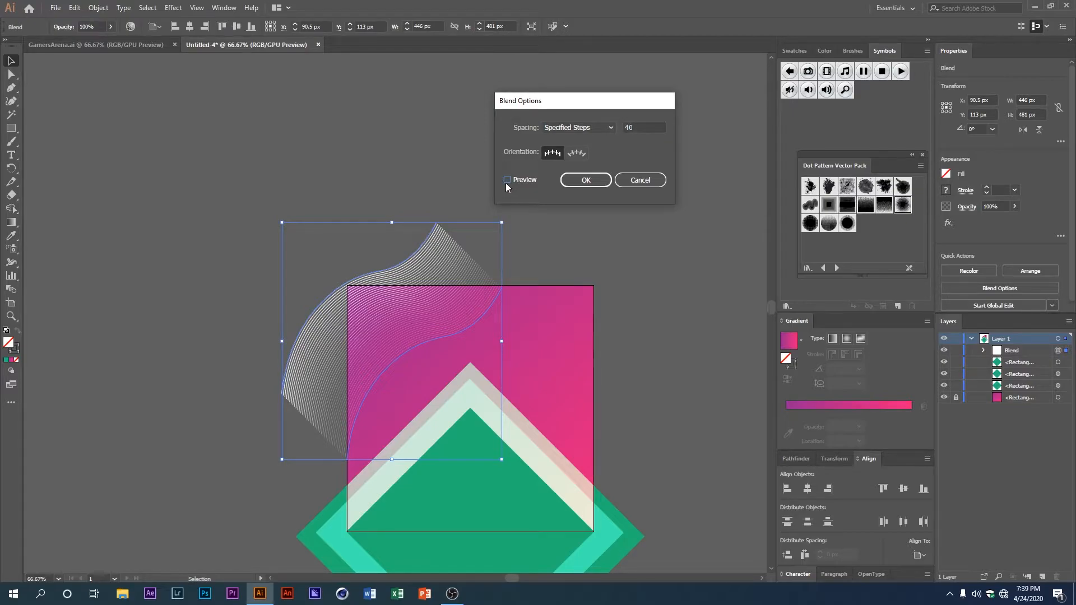
click(630, 129)
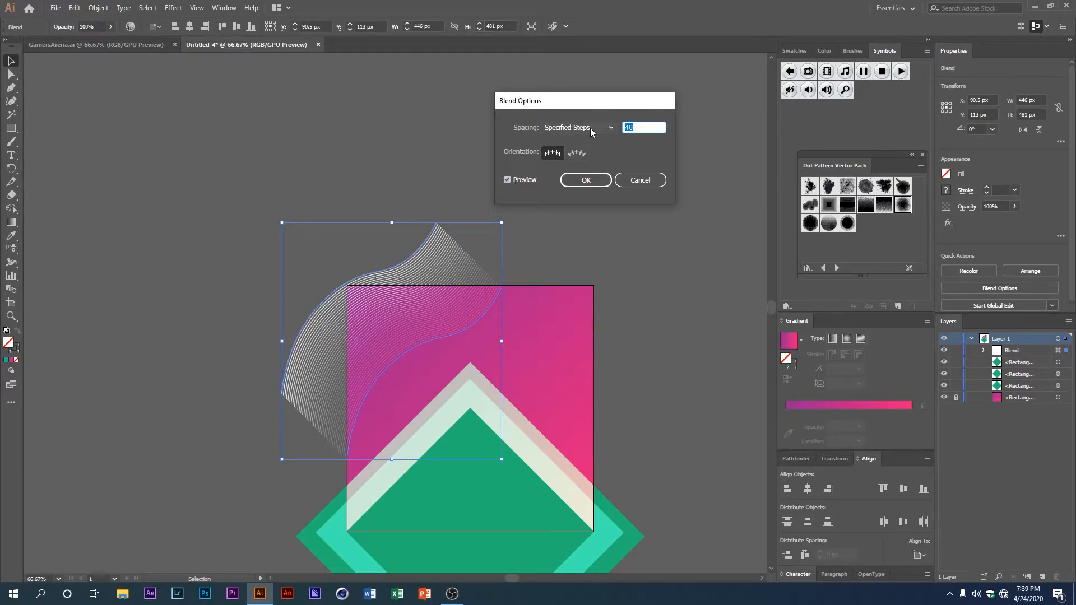
text(10)
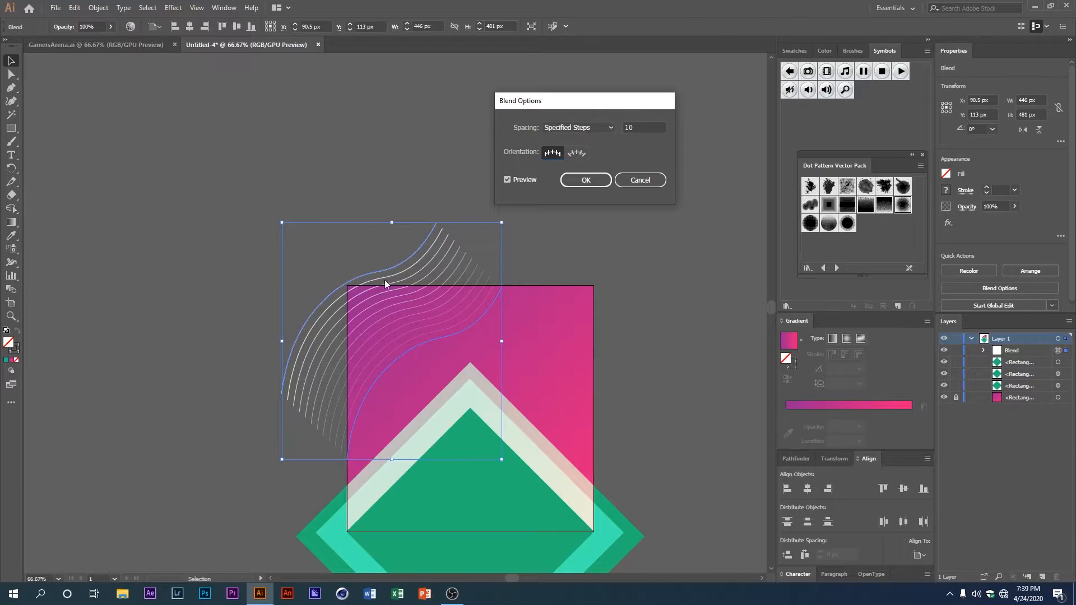
- Set the line blend back to 40 specified steps, apply the options and deselect it
drag(638, 128, 604, 133)
text(4)
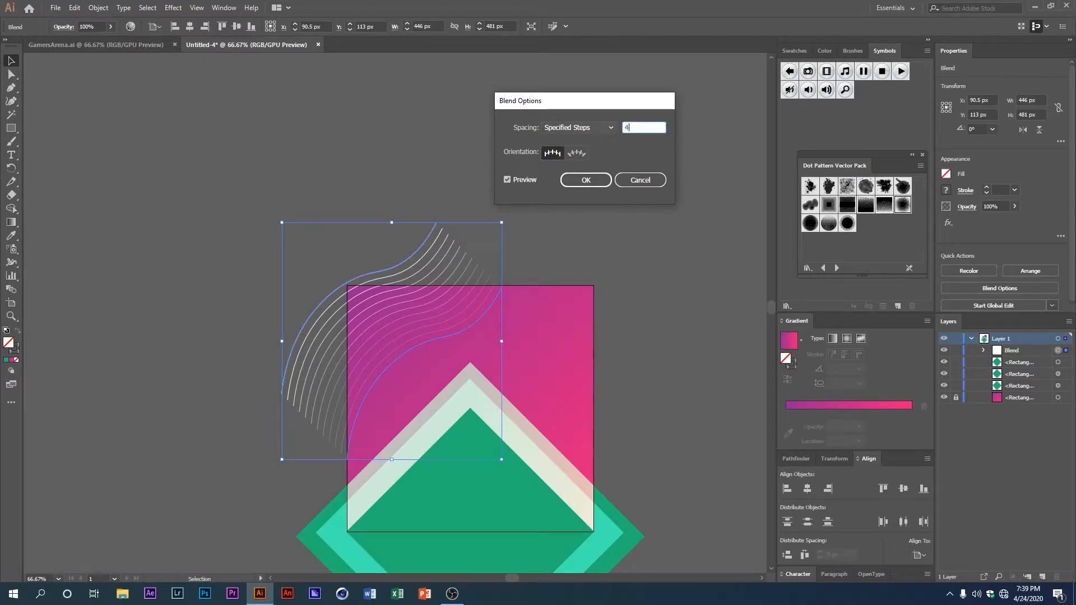
text(0)
key(Tab)
click(582, 192)
click(520, 221)
- Examine how the blended wavy lines fade across the artboard's upper-left corner, up close and in the whole composition
scroll(391, 343, up, 2)
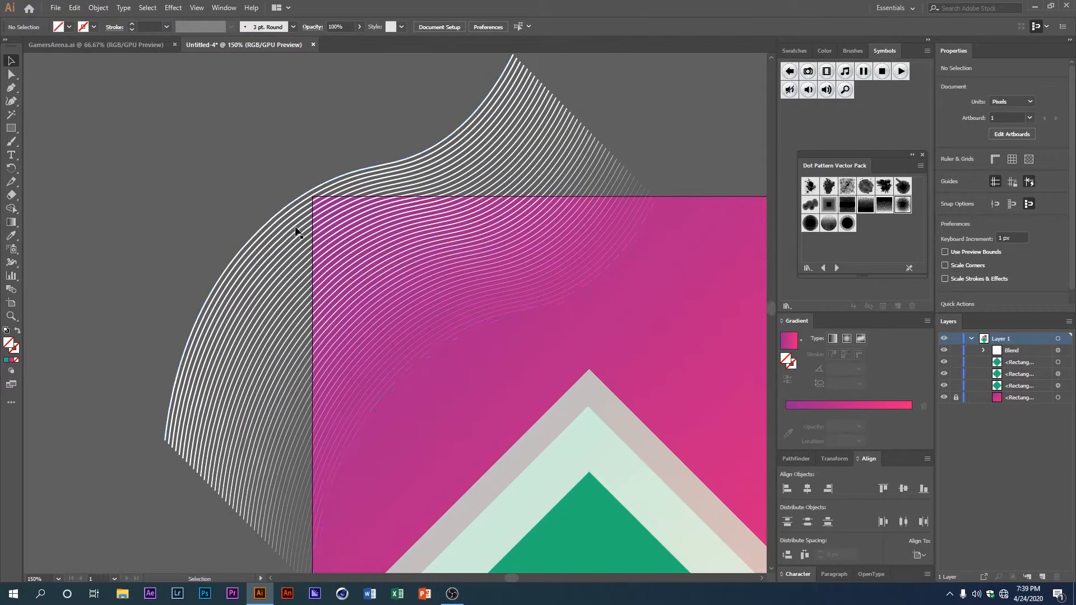
scroll(295, 232, down, 1)
scroll(276, 204, up, 1)
scroll(389, 264, down, 1)
scroll(431, 263, up, 2)
drag(441, 253, 441, 247)
scroll(463, 259, down, 3)
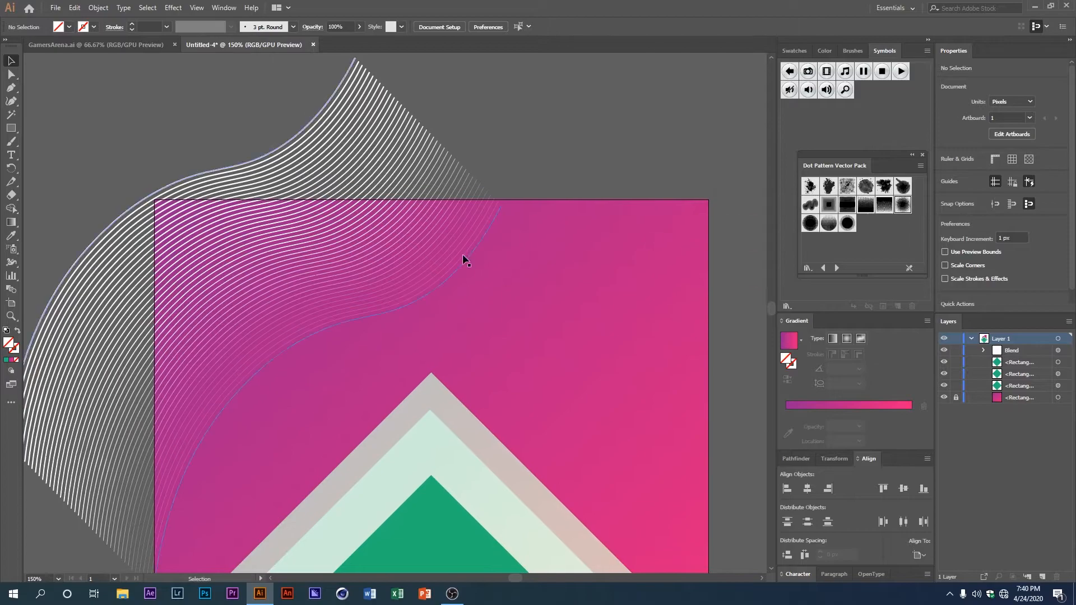
scroll(494, 292, down, 1)
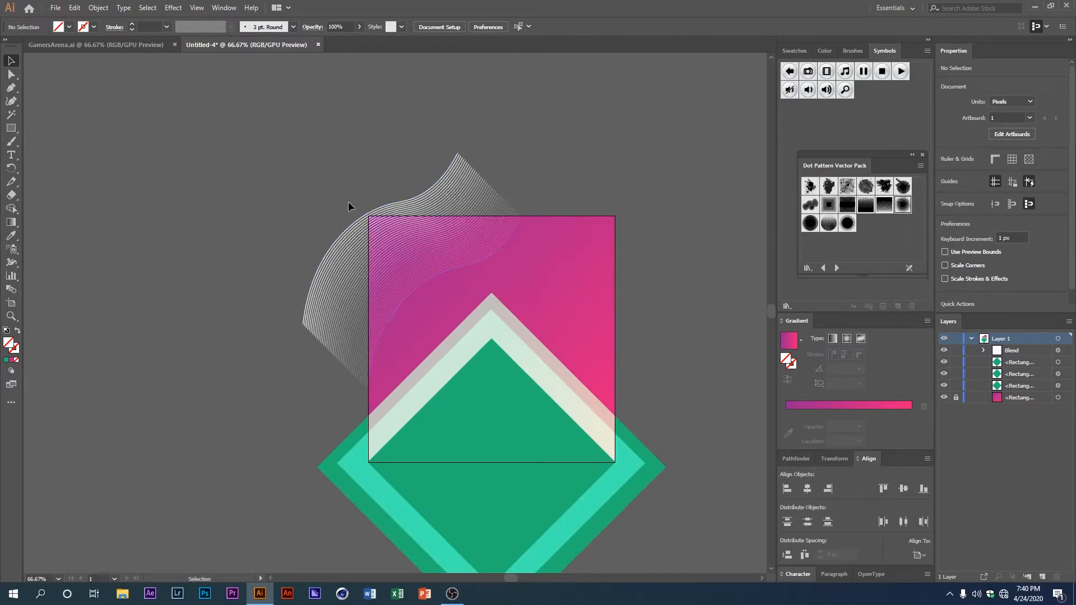
- Place Controller.png as a linked image about 214 px wide and 120 px high over the apex of the diamonds
click(56, 8)
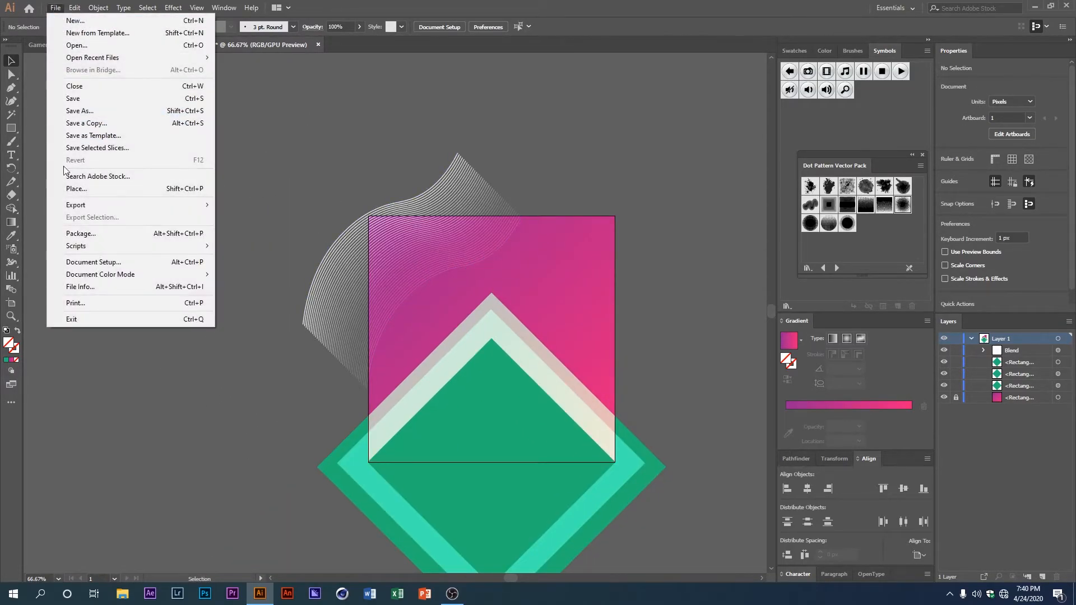
click(77, 192)
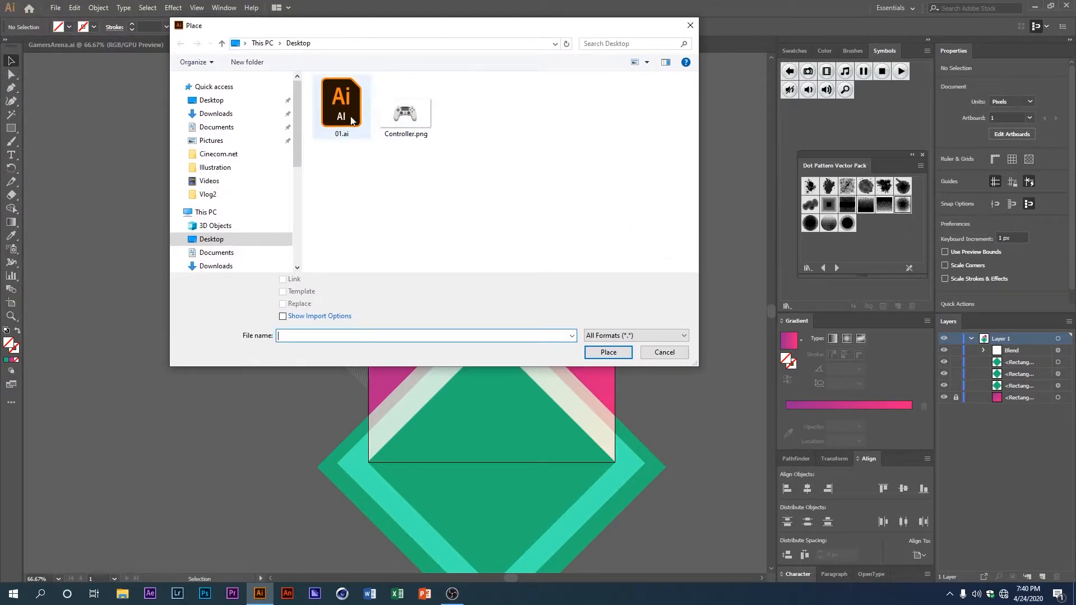
click(410, 134)
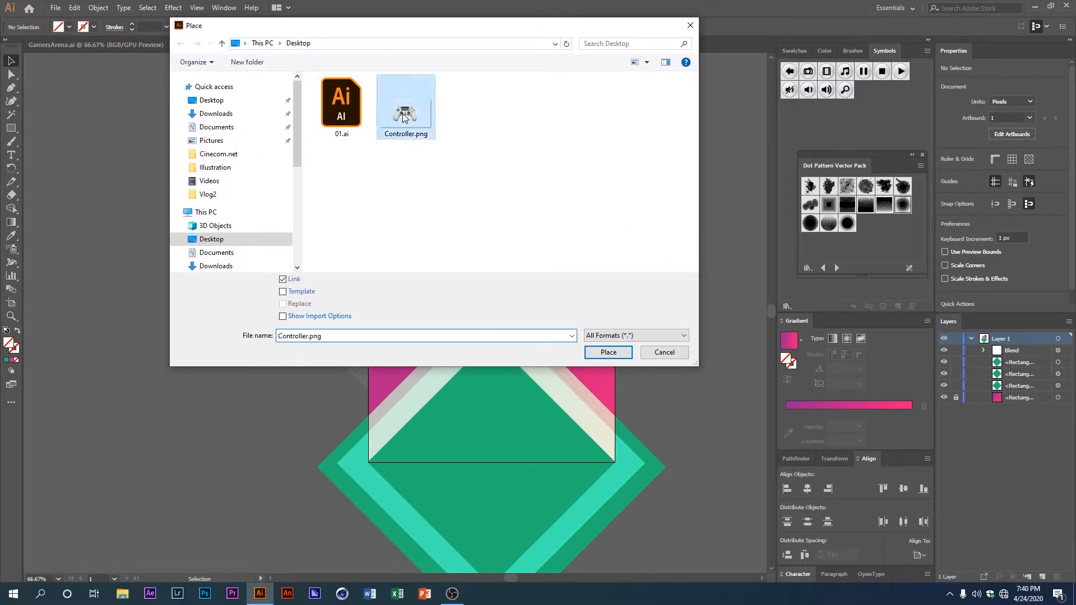
click(608, 352)
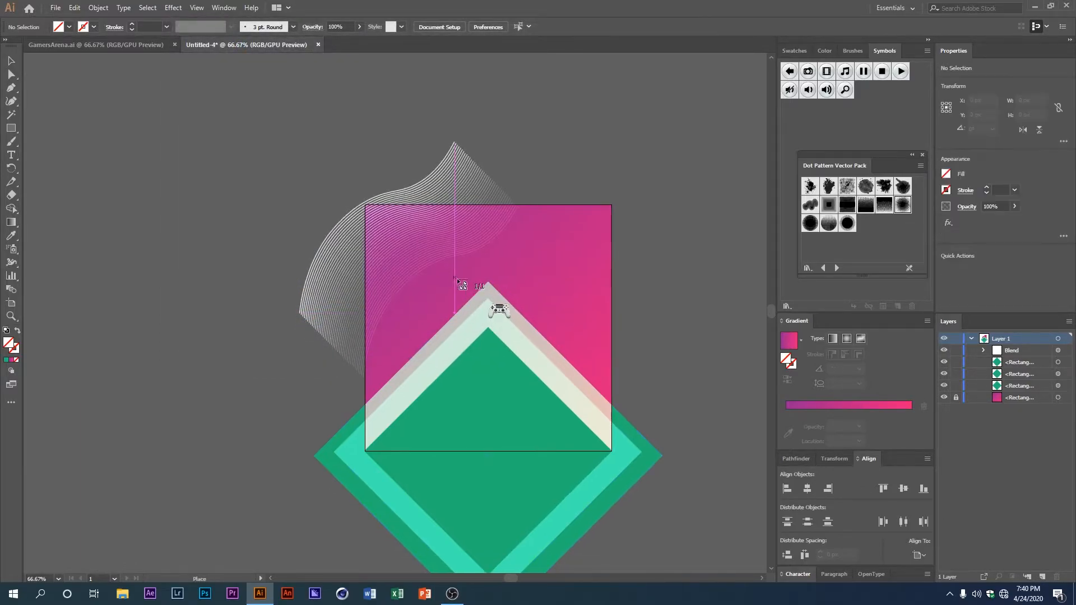
drag(521, 354, 577, 401)
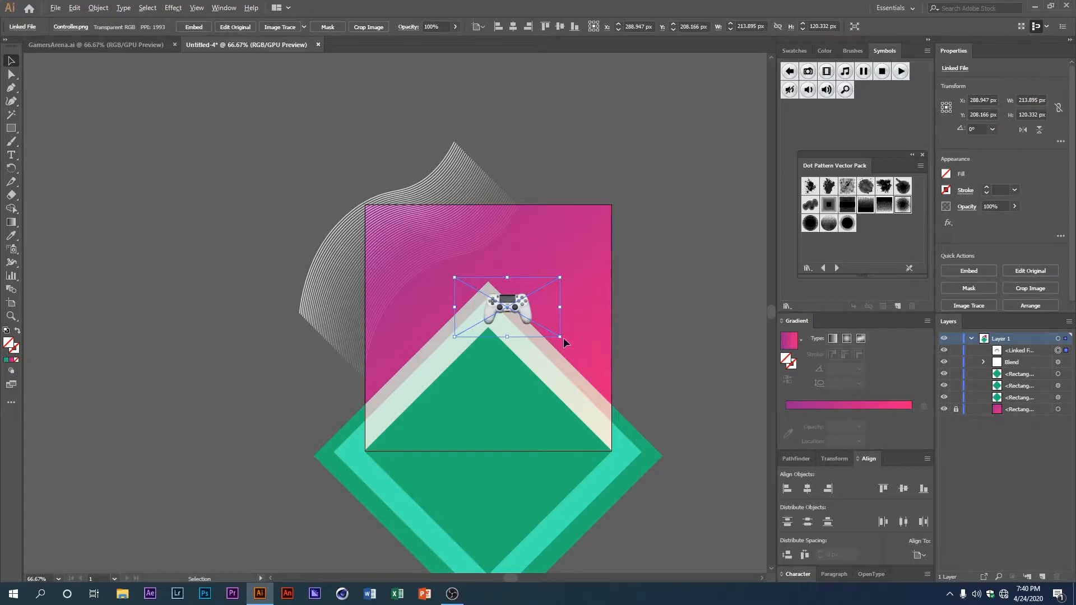
- Rotate the controller image to about 304.6° and centre it over the tip of the diamonds
drag(563, 341, 499, 309)
drag(481, 249, 481, 241)
drag(513, 315, 502, 315)
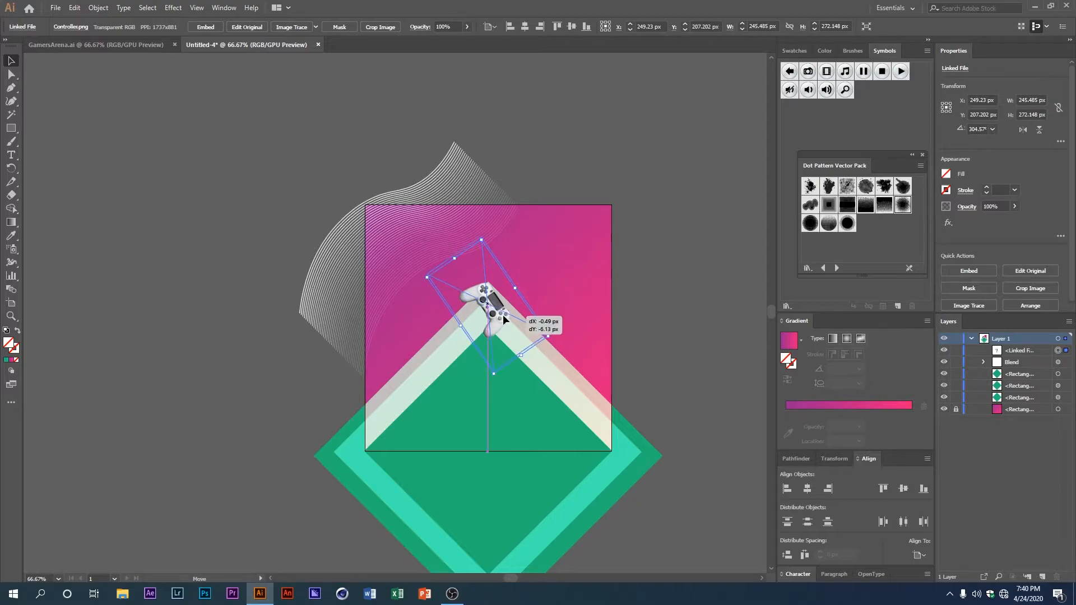
click(594, 294)
- Fine-tune the controller's rotation to about 301.6° so its lower grip rests on the inner diamond's tip
scroll(477, 323, up, 1)
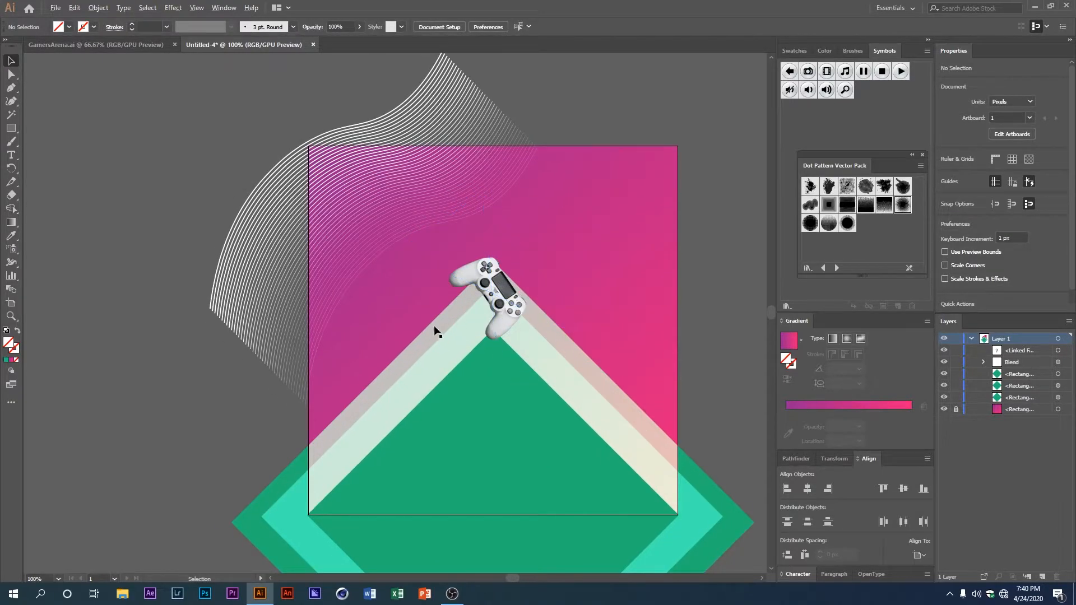
scroll(508, 341, down, 1)
scroll(508, 326, up, 3)
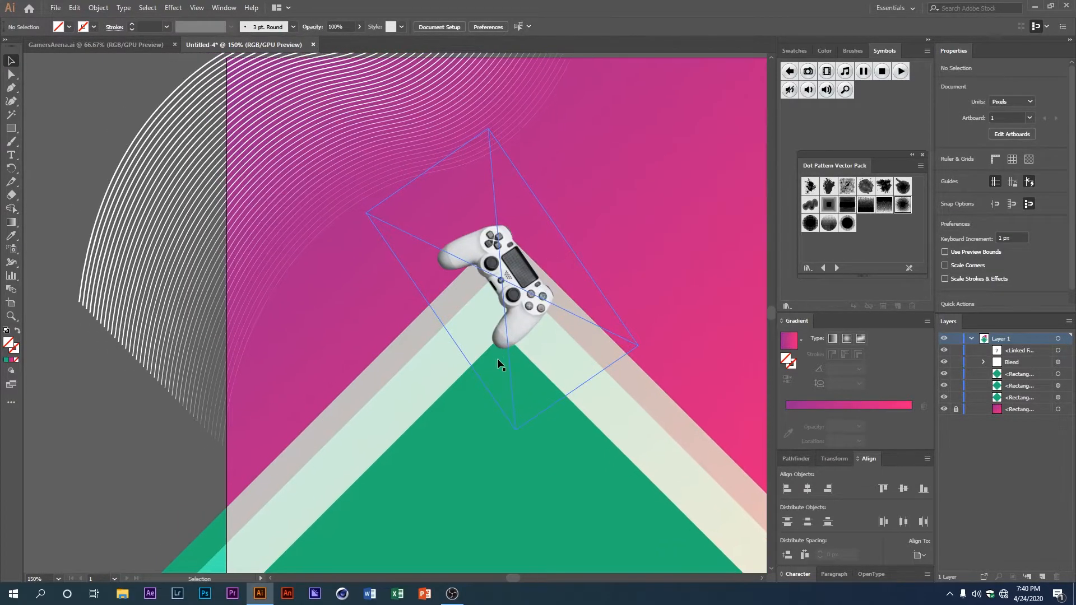
scroll(487, 367, down, 1)
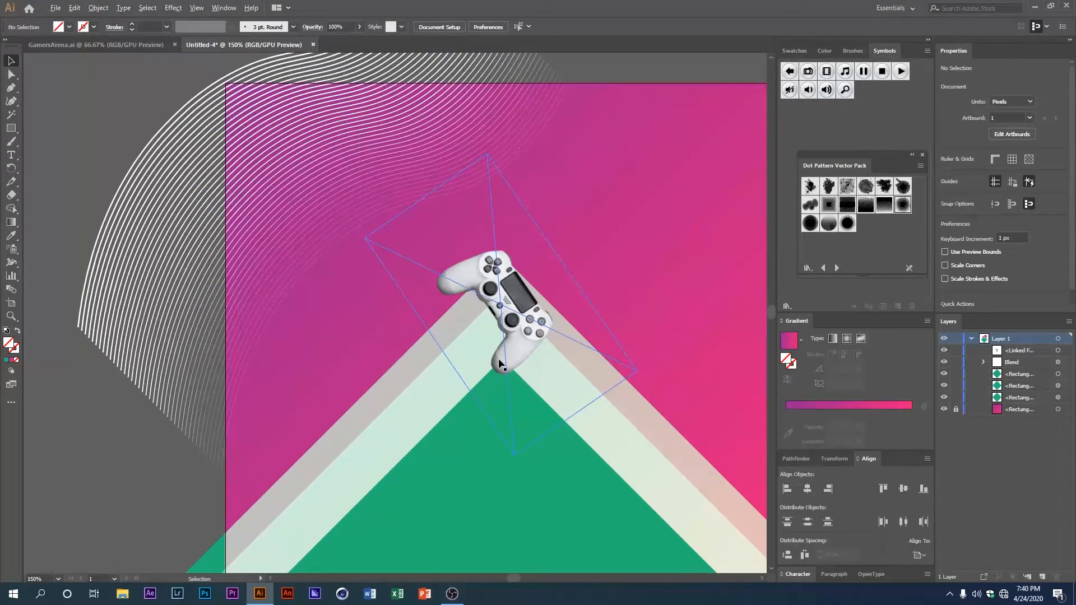
click(562, 356)
click(579, 452)
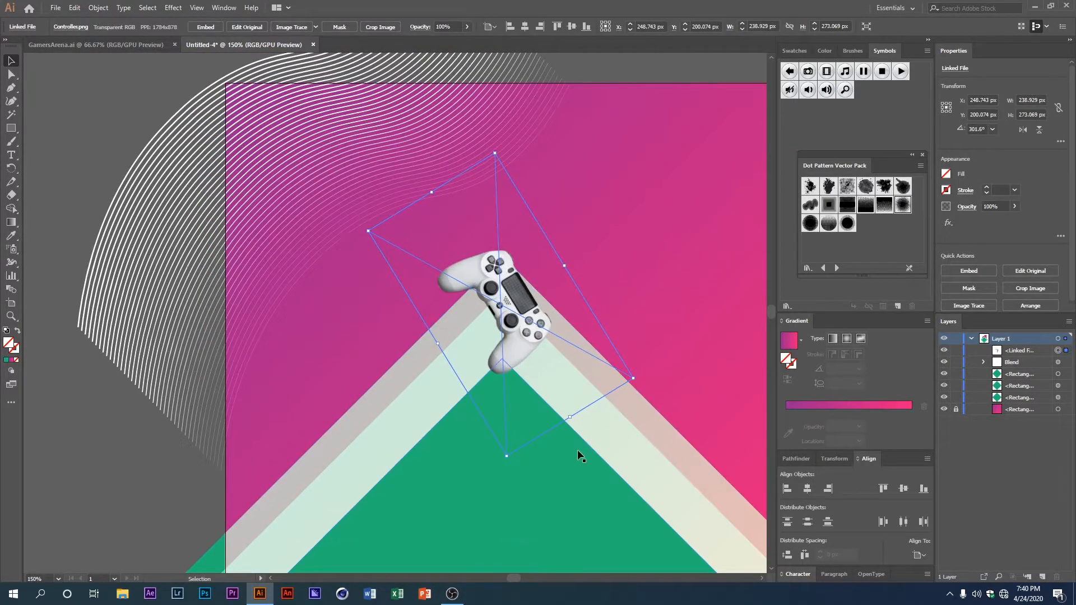
- Select the three green diamonds and group them
click(119, 319)
scroll(252, 301, down, 2)
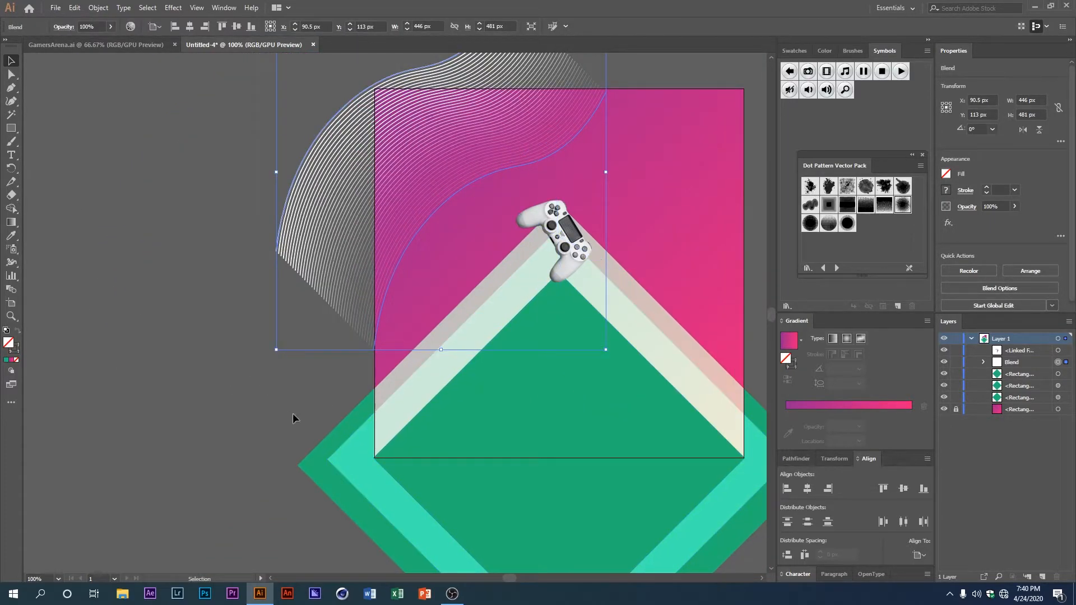
click(429, 459)
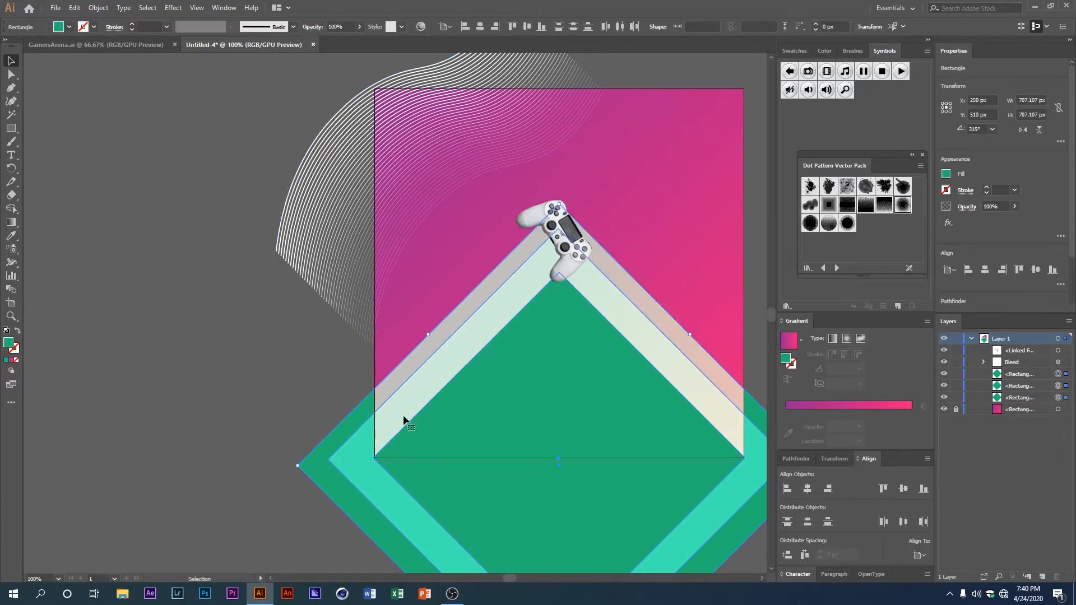
right_click(439, 399)
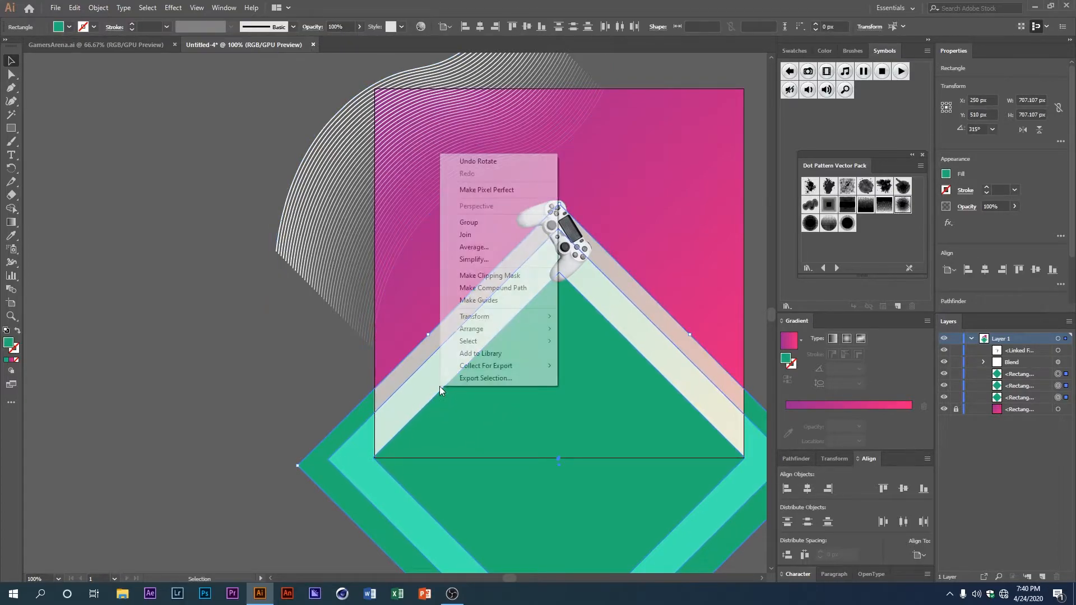
click(474, 224)
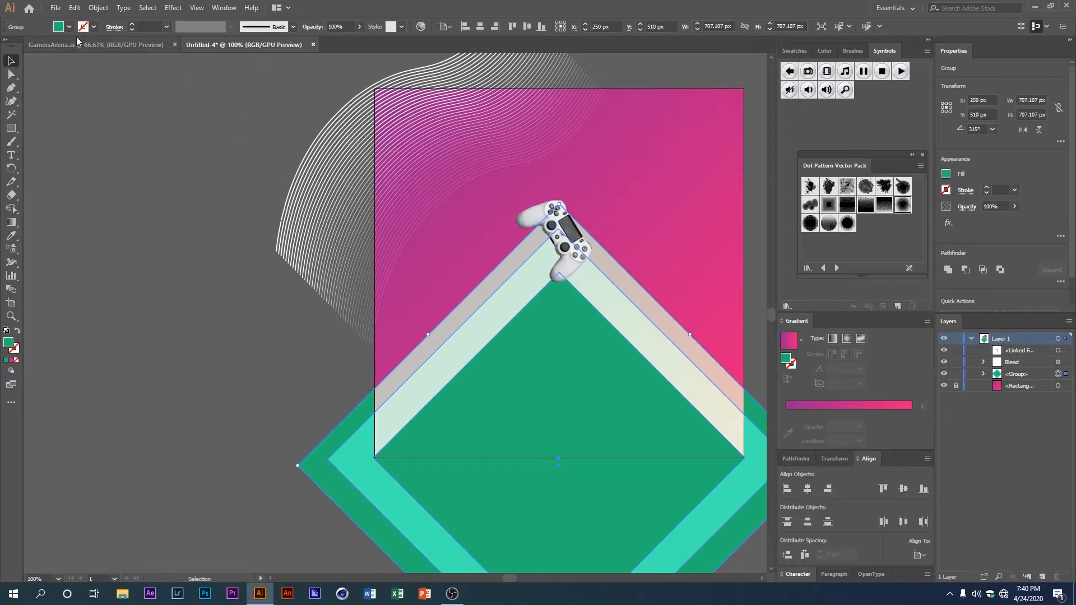
- Lock the diamond group and the wavy line blend
click(98, 8)
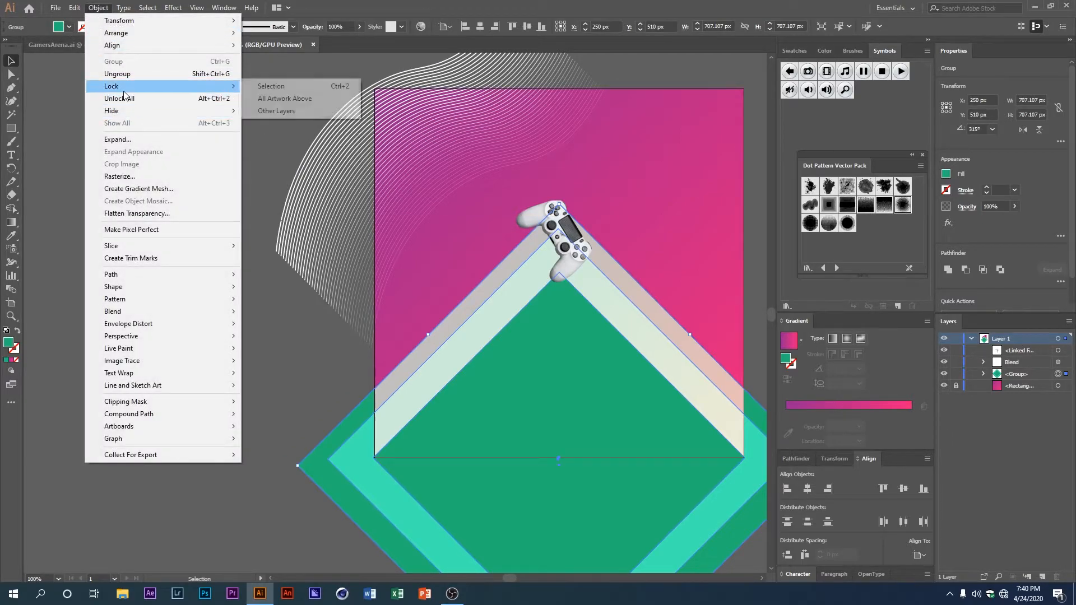
click(253, 87)
click(287, 241)
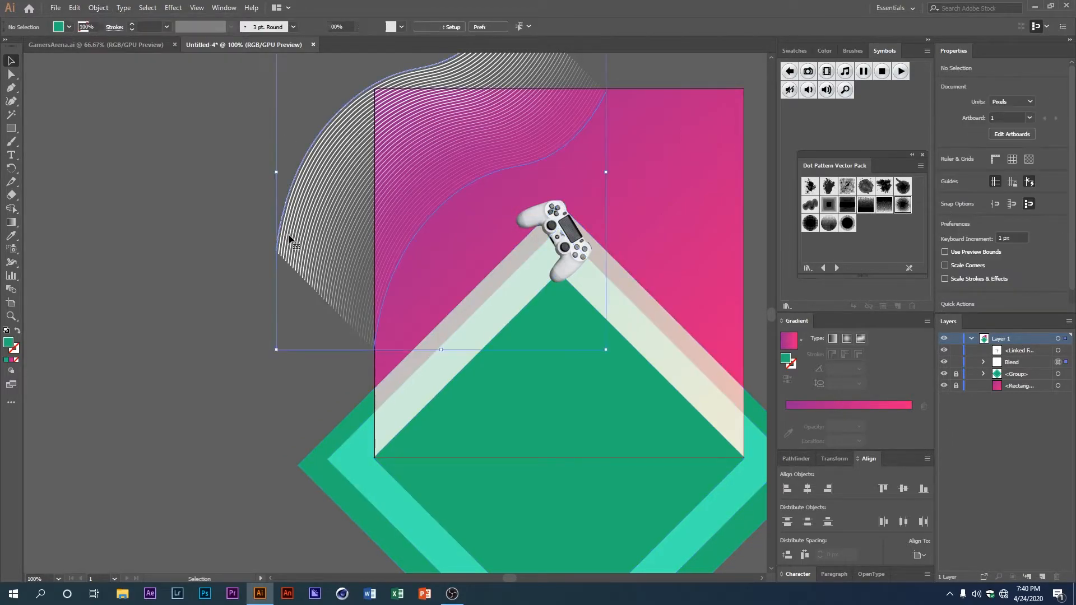
click(98, 7)
mouse_move(126, 86)
click(264, 88)
- Draw a flat ellipse about 90 px wide and 6 px high just below the controller's lower grip
drag(504, 249, 376, 288)
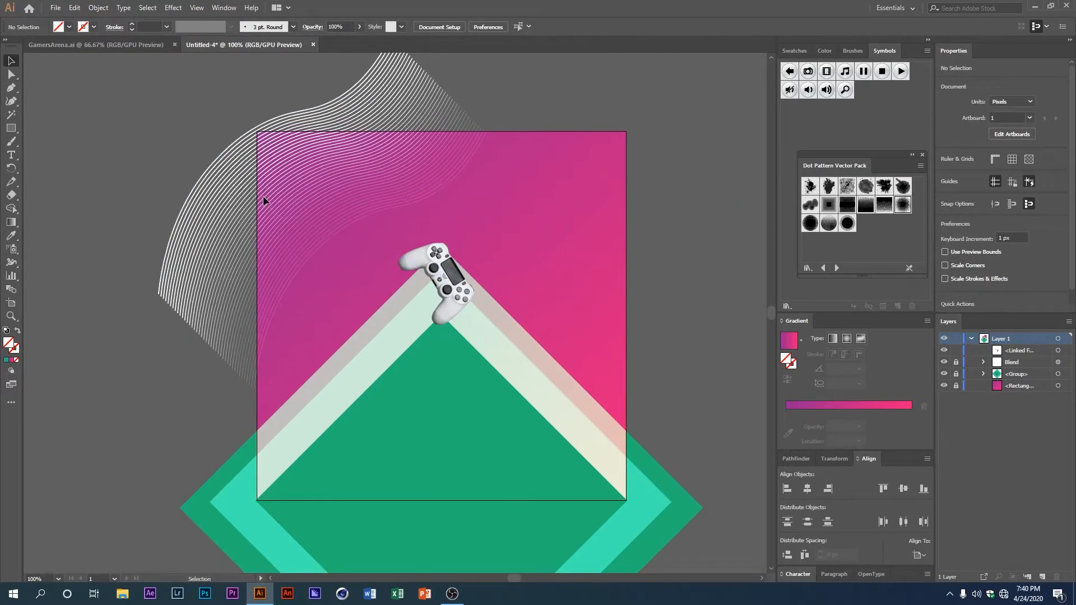
drag(442, 364, 435, 378)
click(447, 336)
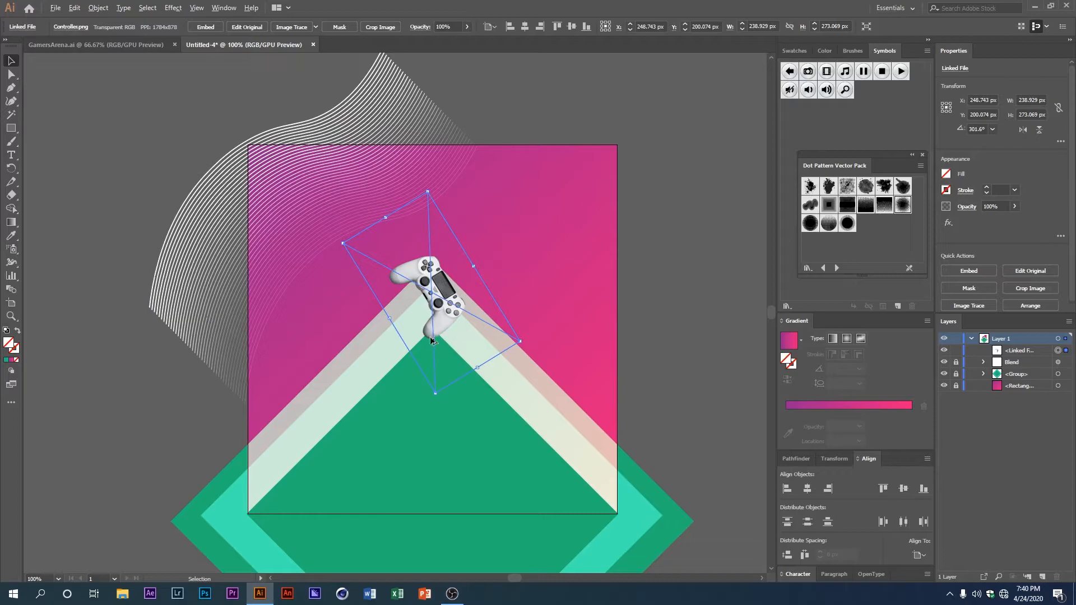
click(7, 130)
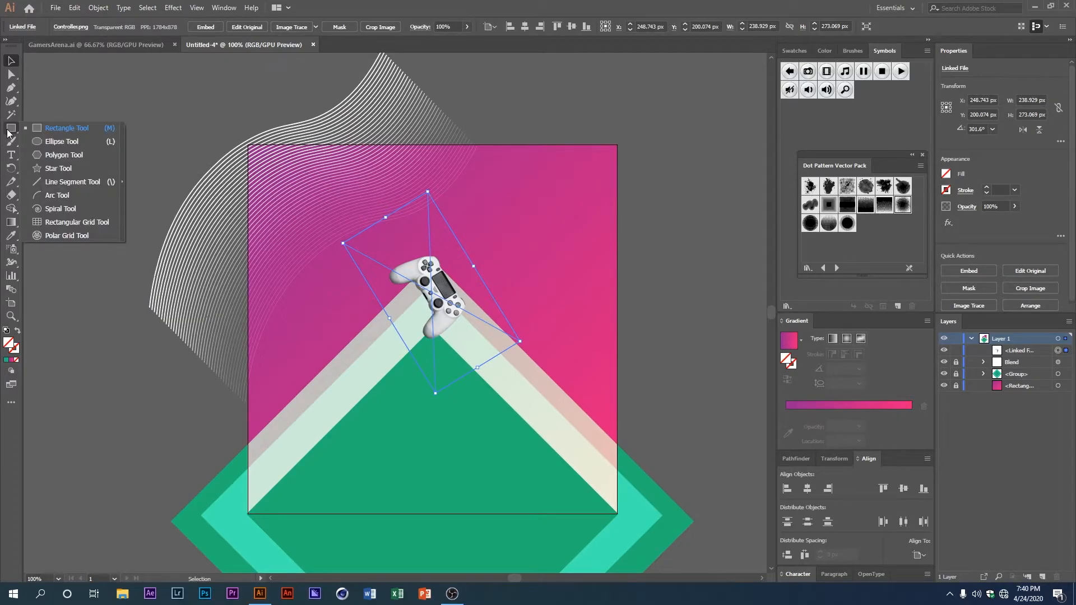
click(41, 146)
scroll(455, 369, up, 1)
drag(410, 352, 473, 380)
scroll(410, 373, up, 2)
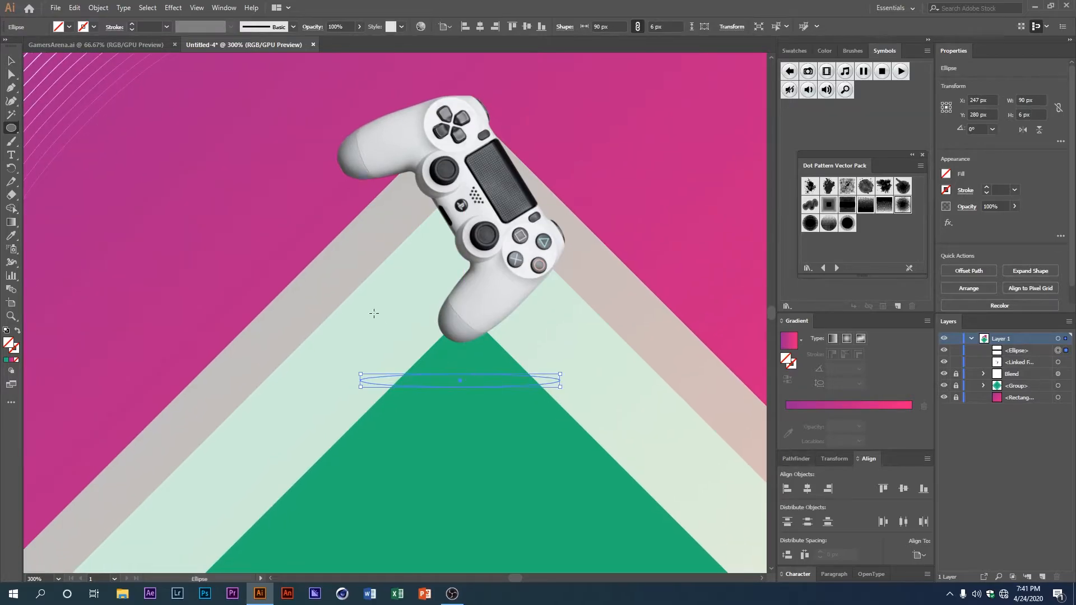
- Fill the ellipse with the White, Black gradient preset and expose the full gradient settings
click(801, 341)
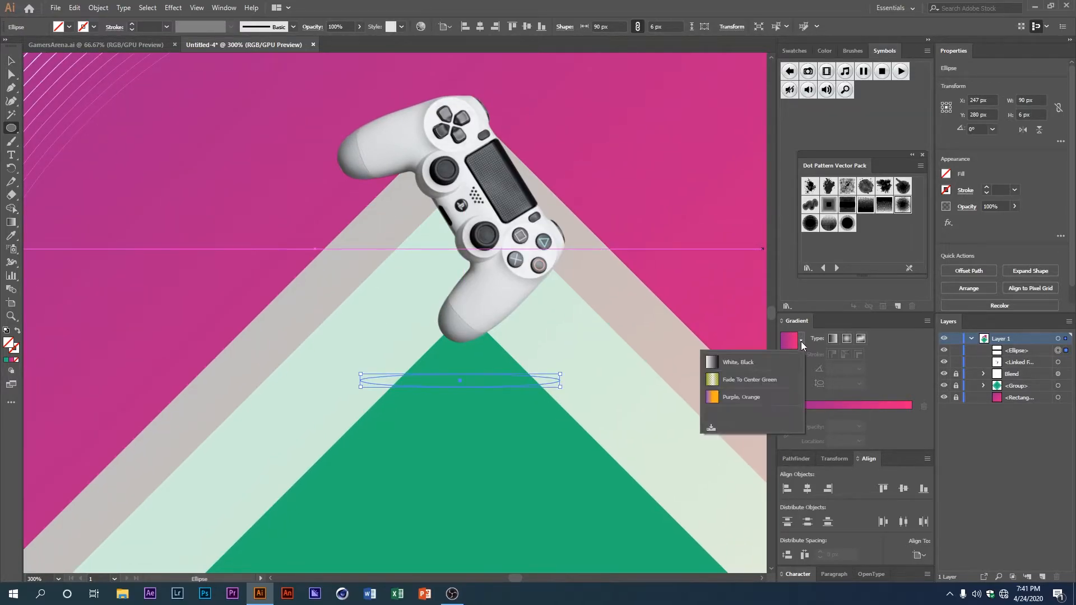
click(736, 363)
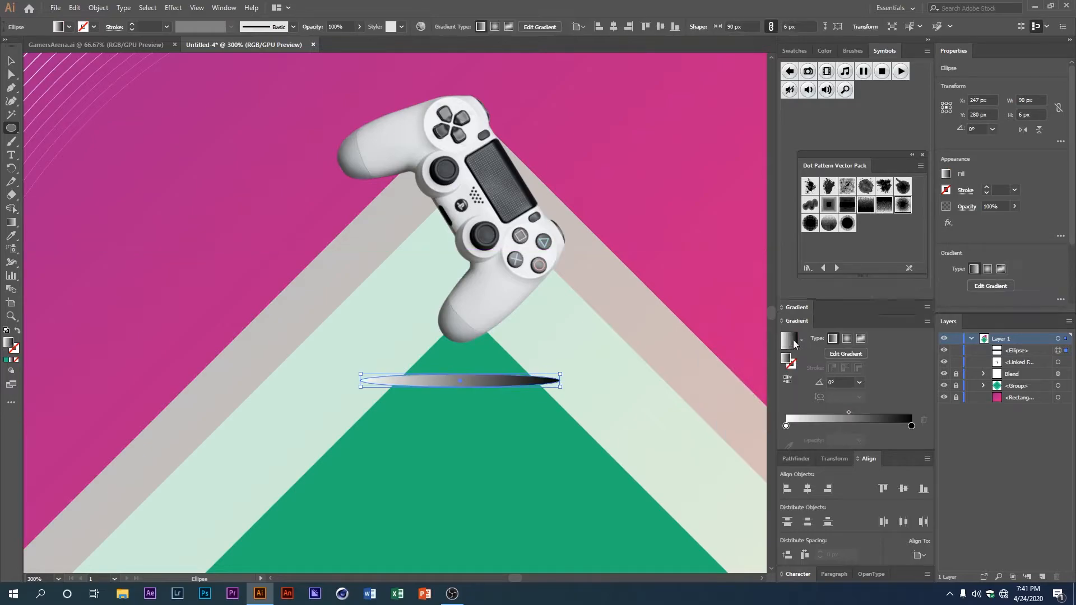
click(223, 8)
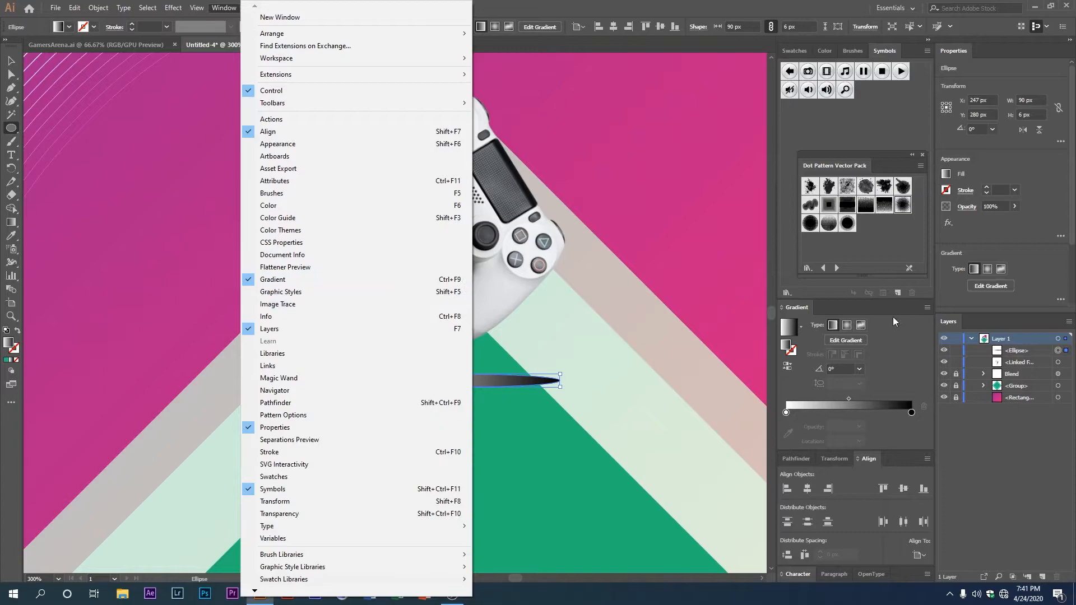
click(799, 344)
drag(469, 371, 504, 375)
scroll(505, 381, down, 1)
scroll(498, 383, up, 2)
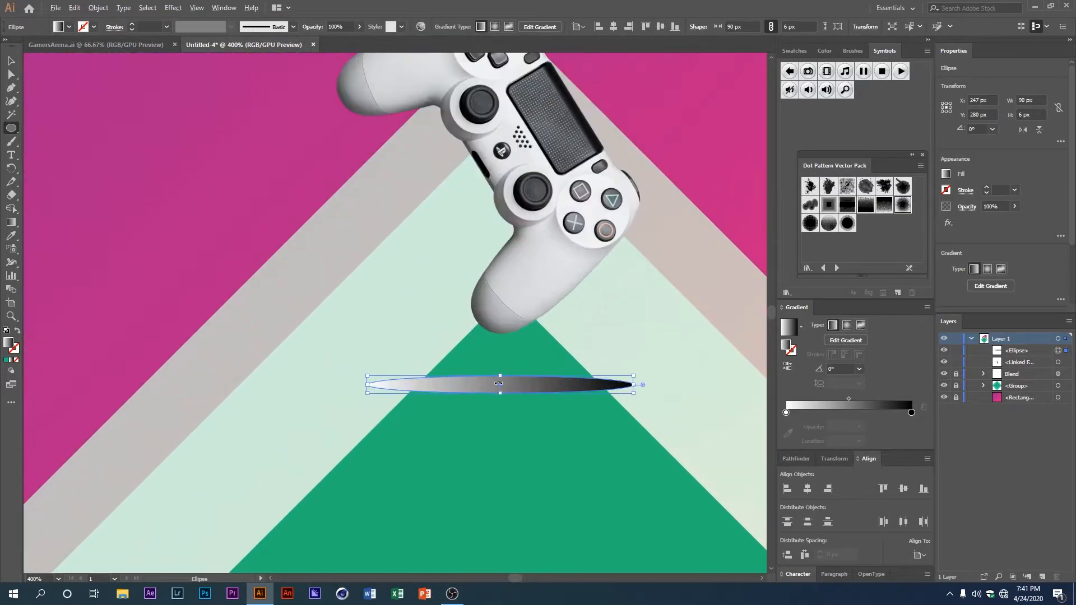
- Make the ellipse's gradient radial and reverse it so black sits in the centre and white at the ends
click(845, 327)
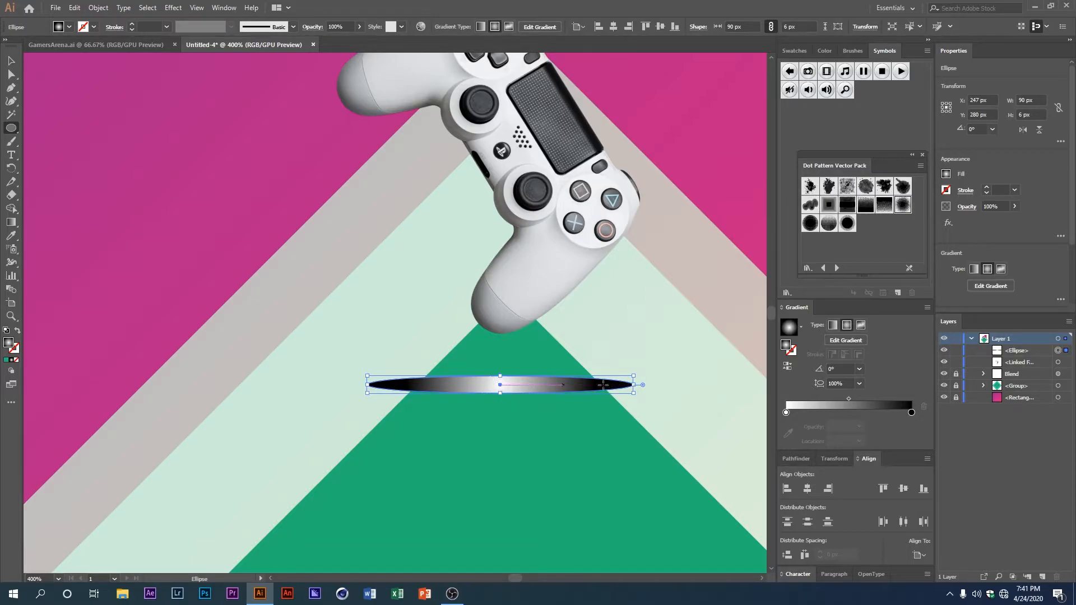
click(788, 367)
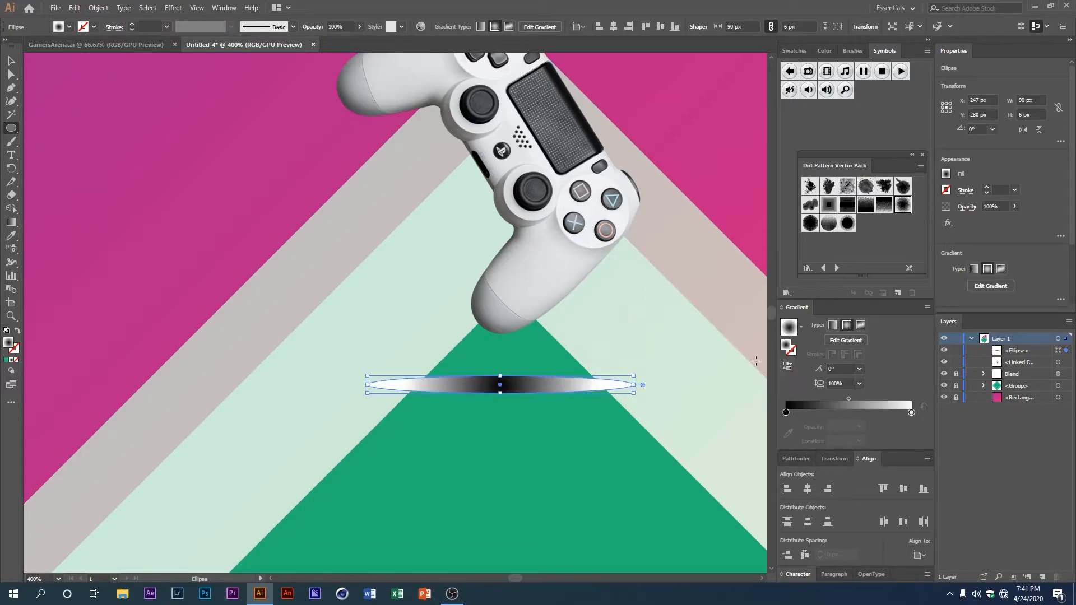
click(9, 61)
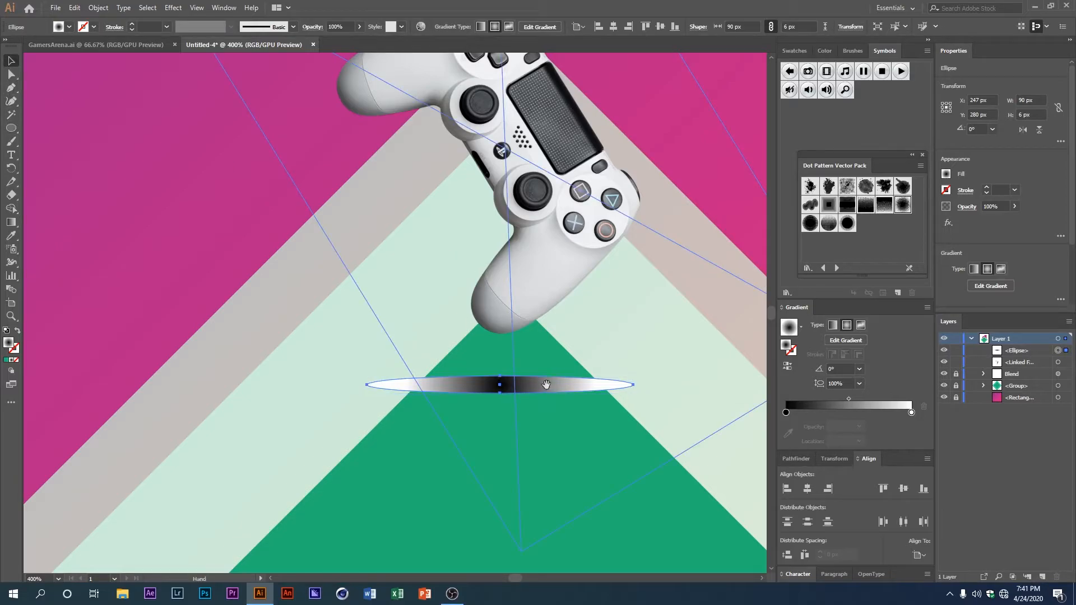
drag(547, 385, 531, 401)
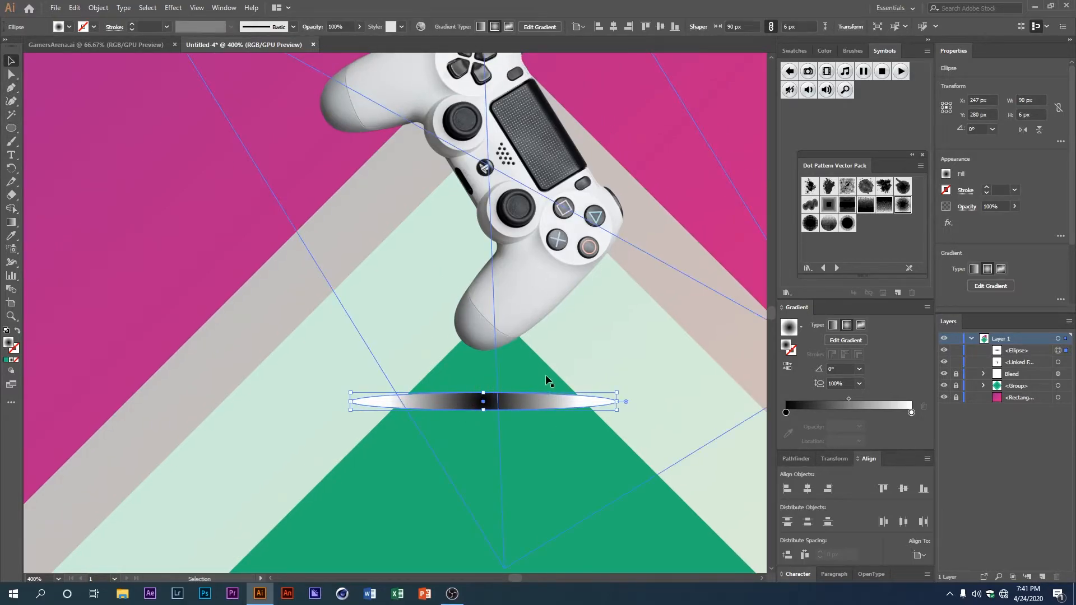
- Set the ellipse's blending mode to Multiply
click(314, 28)
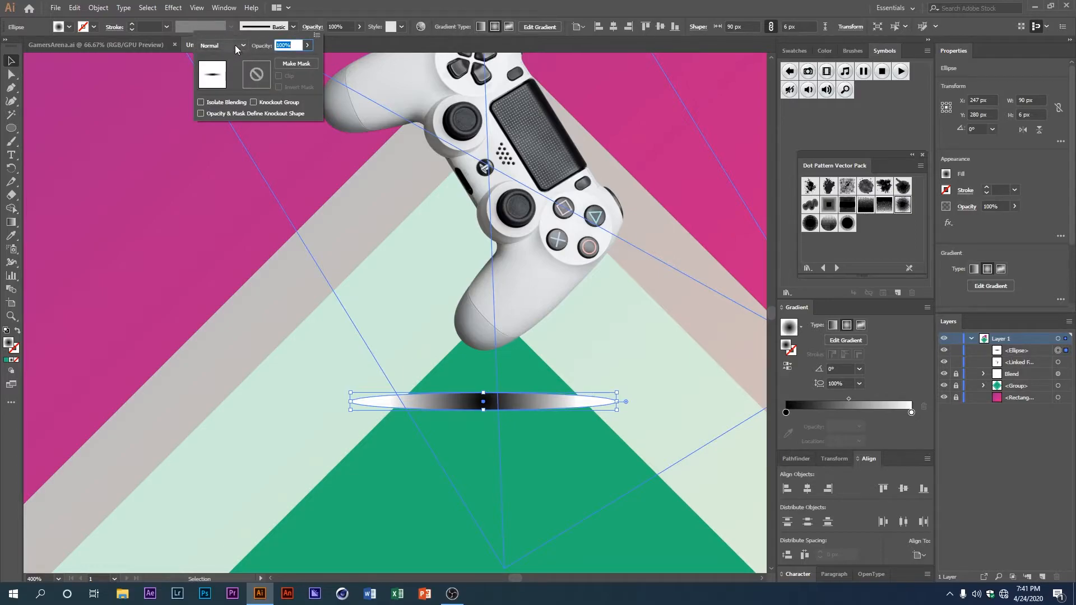
click(234, 45)
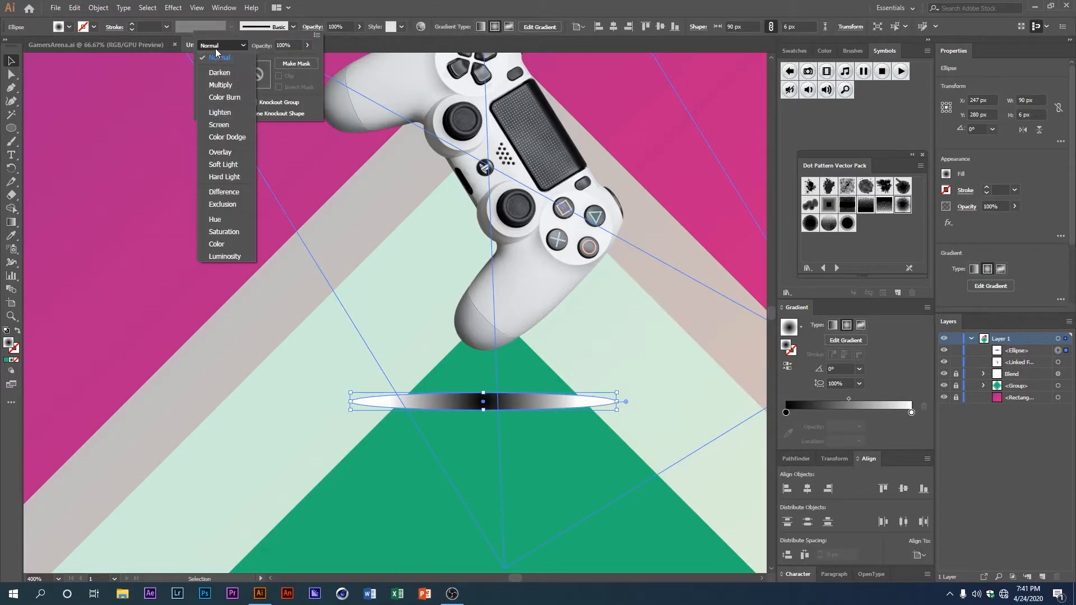
click(228, 87)
drag(469, 368, 471, 362)
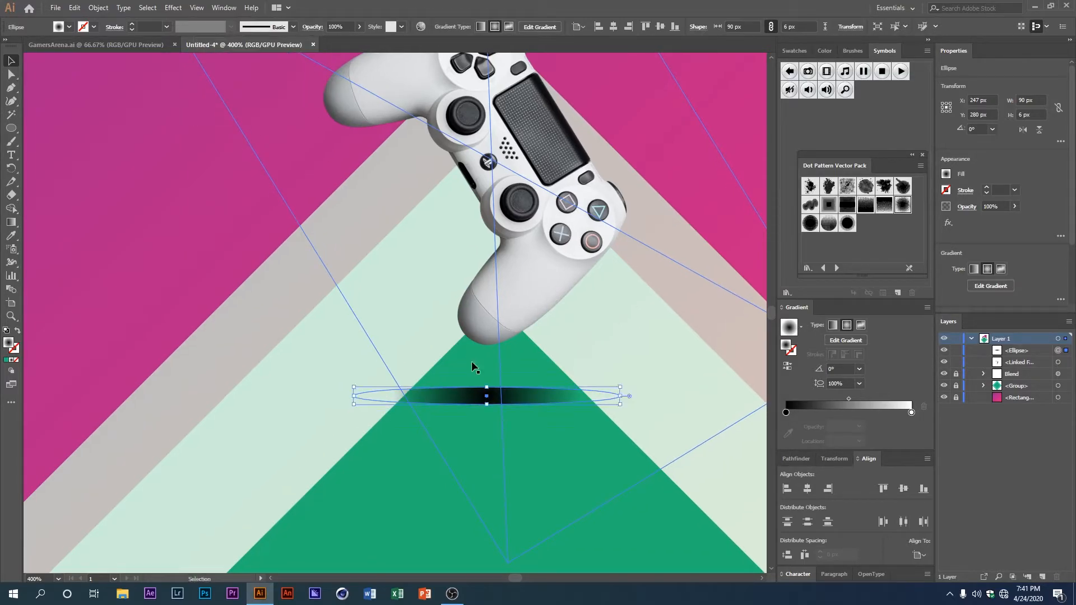
- Flatten the ellipse's radial gradient to an aspect ratio of about 7.5% with the Gradient tool
click(12, 223)
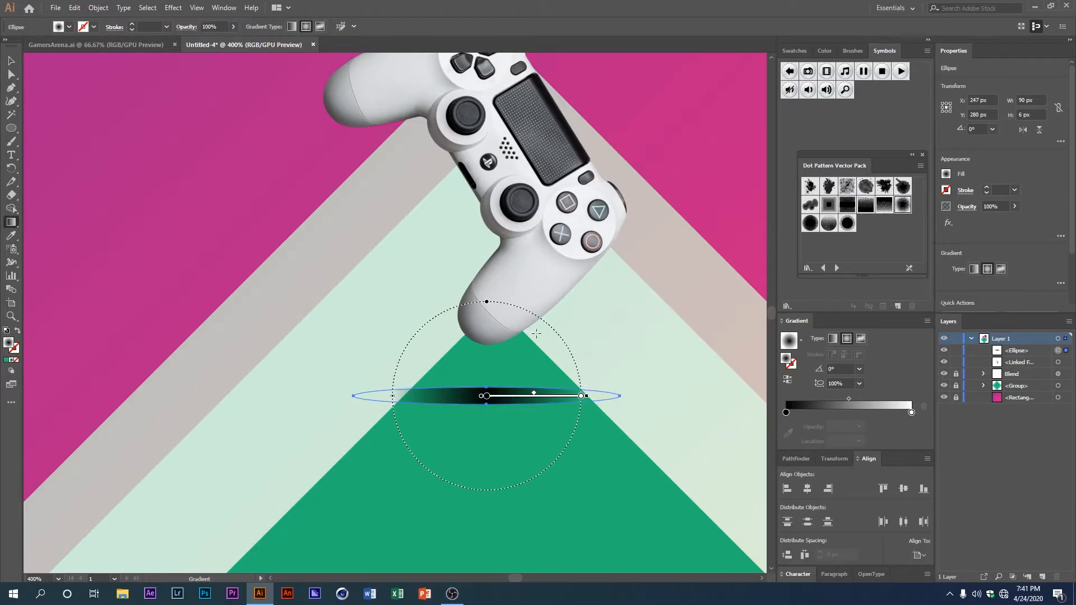
mouse_move(496, 306)
drag(486, 301, 487, 386)
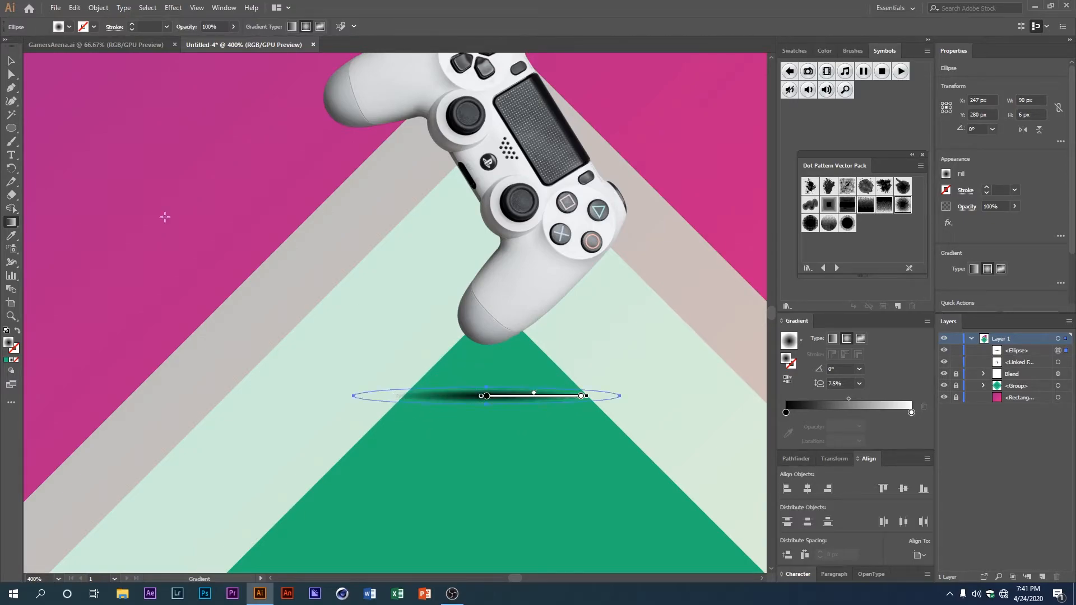
- Enlarge the shadow ellipse to about 102 px wide and 8 px high, keeping it below the controller
key(v)
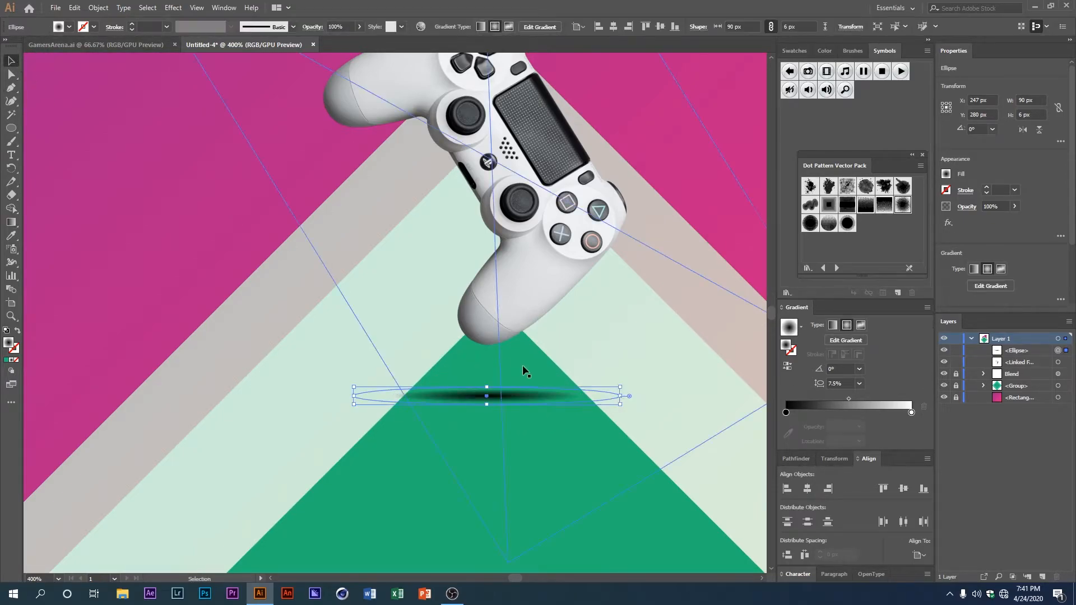
drag(620, 396, 638, 397)
drag(491, 411, 516, 399)
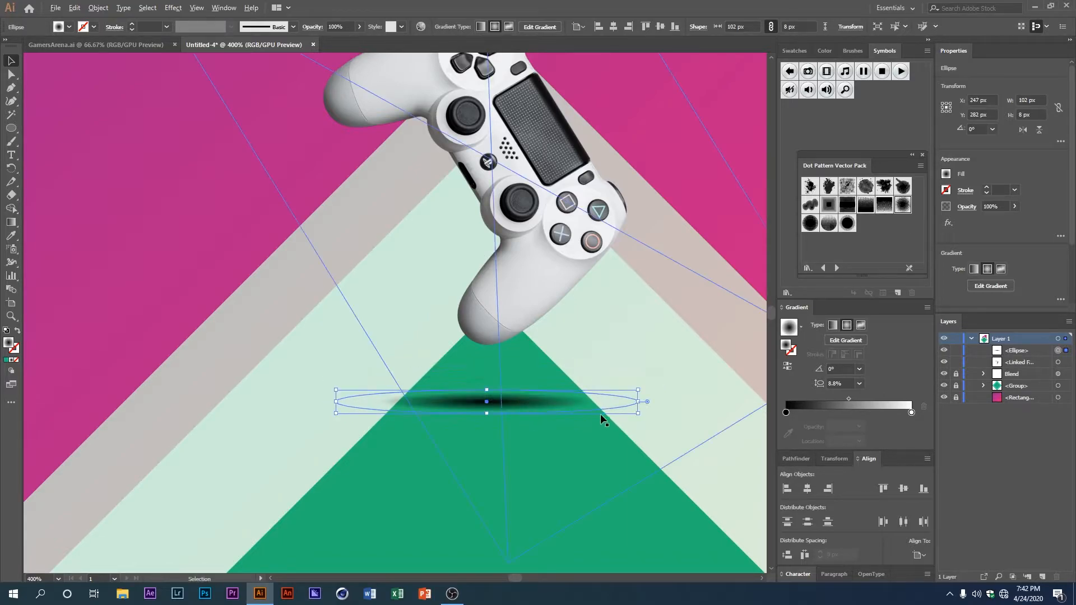
- Widen the controller's shadow ellipse to about 106 px and move it to about X 250 px, Y 281 px
drag(638, 401, 644, 402)
drag(542, 405, 551, 402)
scroll(542, 400, down, 2)
click(86, 329)
scroll(101, 327, down, 2)
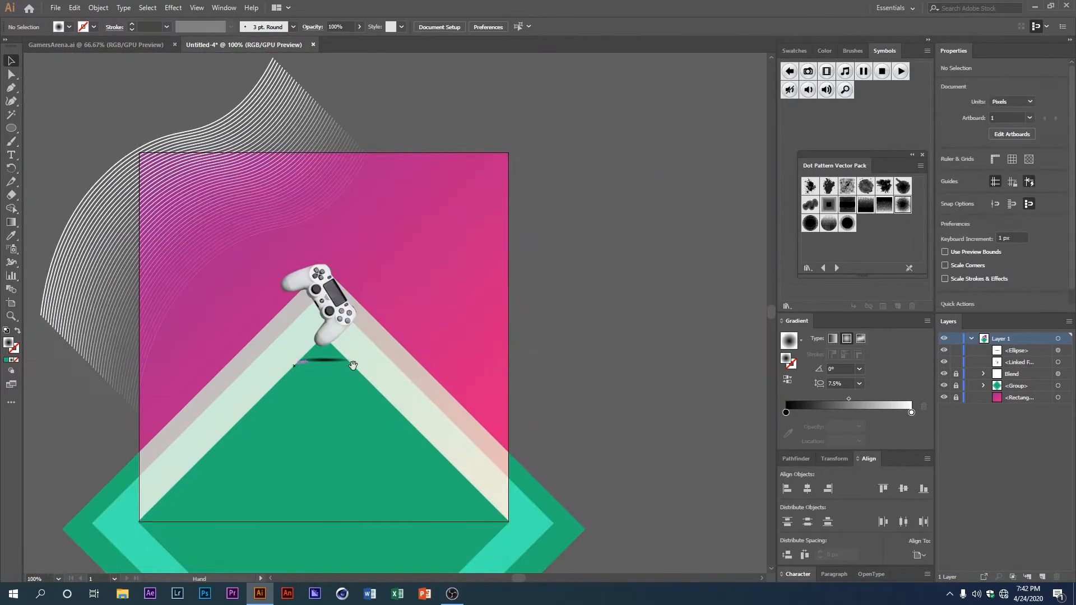
drag(343, 363, 377, 369)
scroll(367, 368, up, 2)
click(367, 371)
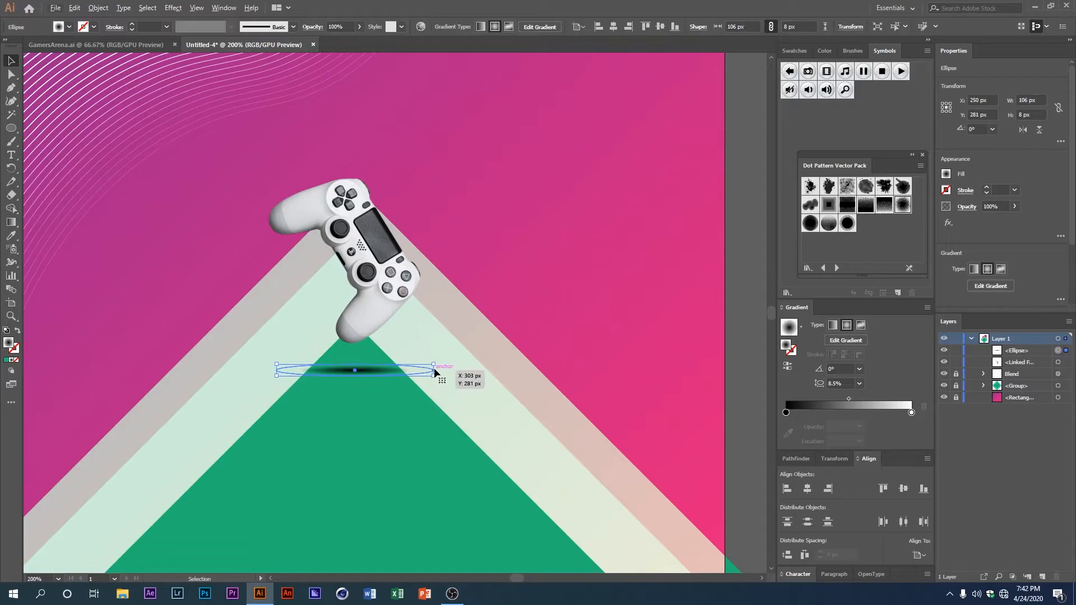
- Stretch the shadow ellipse slightly wider beneath the controller and deselect it
scroll(441, 380, up, 2)
drag(453, 374, 468, 374)
drag(310, 386, 378, 388)
scroll(378, 386, down, 4)
click(240, 415)
- Examine the controller and its shadow up close and against the whole poster
scroll(497, 348, up, 2)
drag(498, 351, 533, 352)
scroll(470, 324, down, 2)
drag(514, 311, 481, 307)
scroll(495, 310, up, 1)
drag(390, 317, 484, 337)
scroll(523, 315, down, 1)
scroll(518, 348, up, 1)
scroll(500, 283, down, 1)
drag(472, 264, 503, 256)
scroll(499, 271, down, 1)
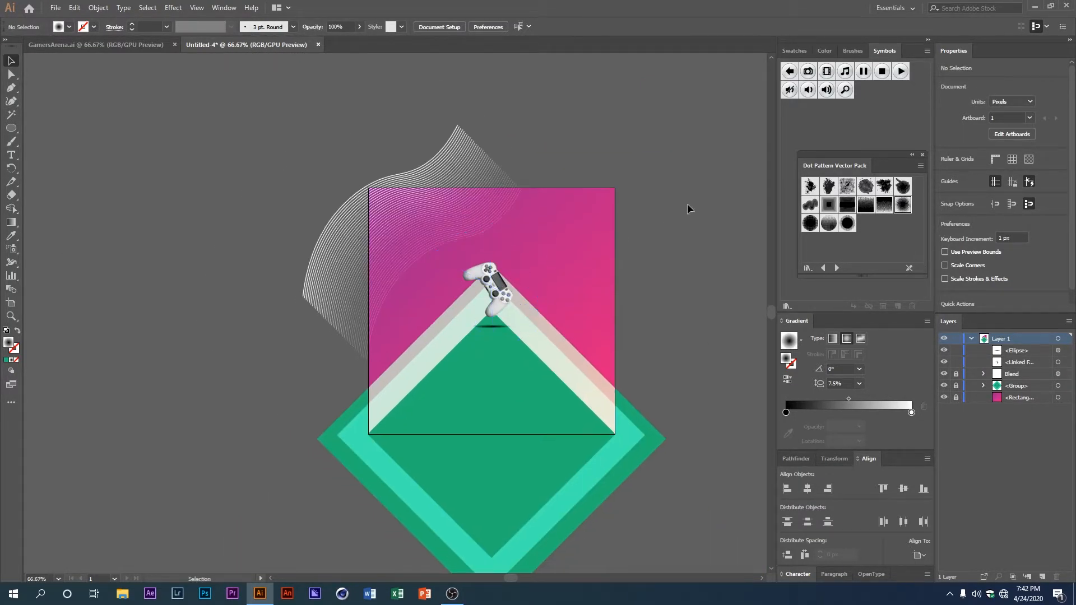
- Close the floating Dot Pattern Vector Pack symbol library
drag(828, 165, 811, 150)
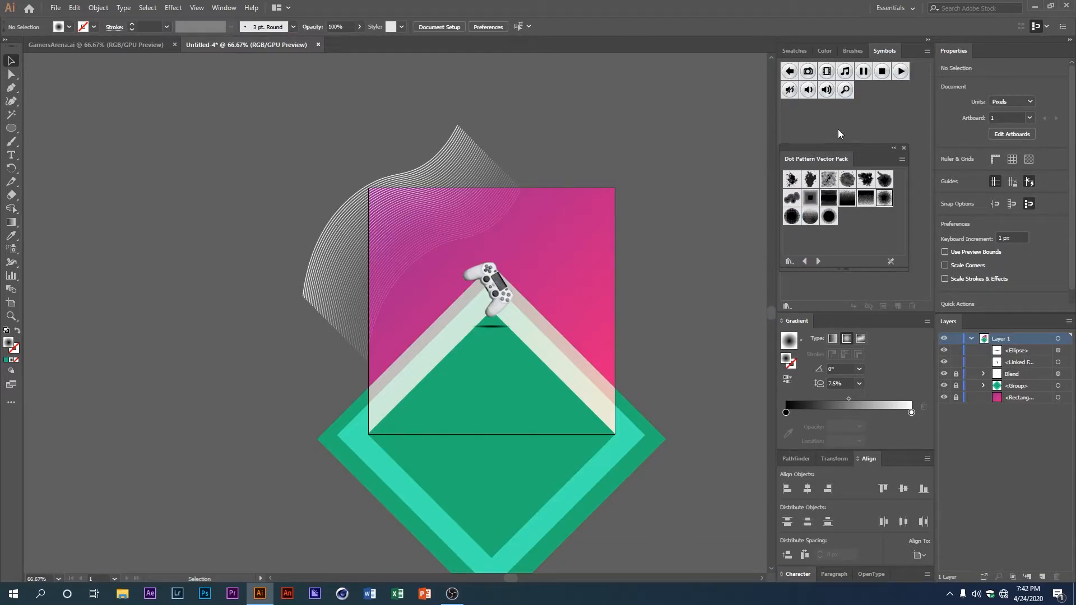
click(223, 9)
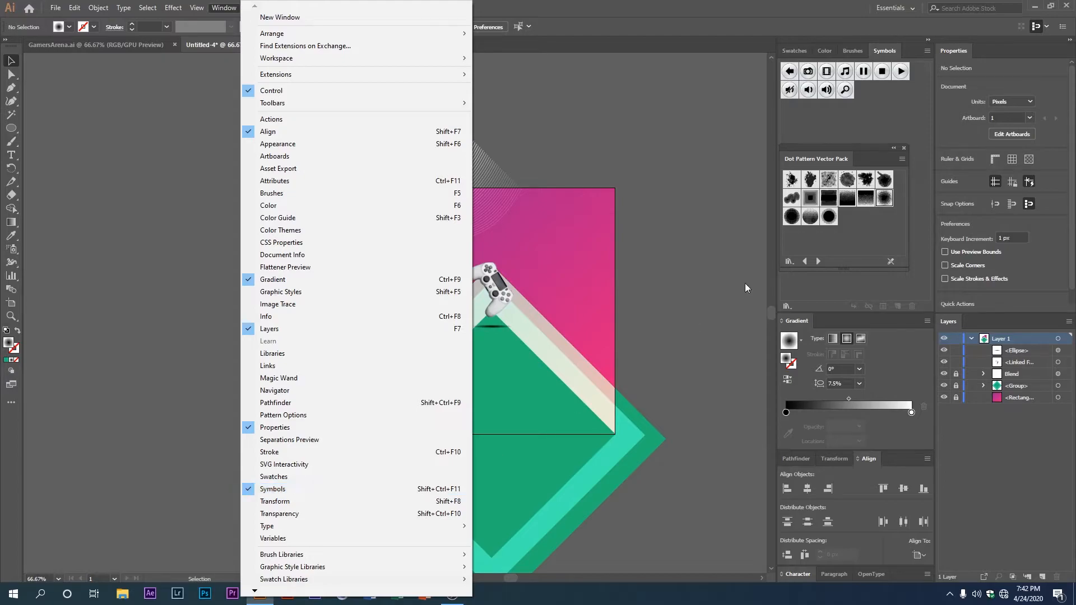
click(834, 145)
drag(833, 147, 765, 129)
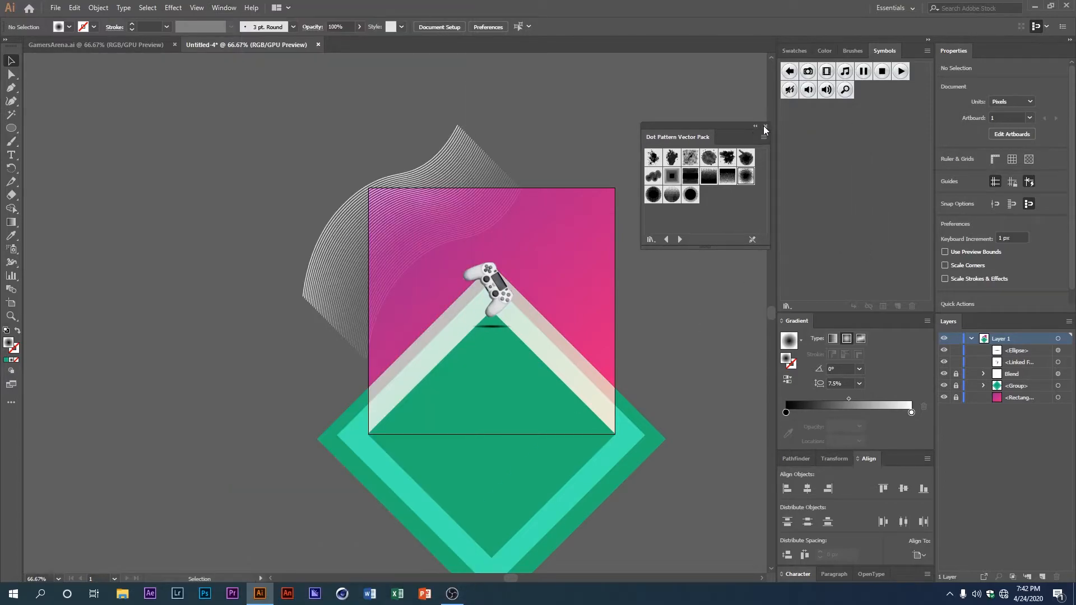
click(765, 127)
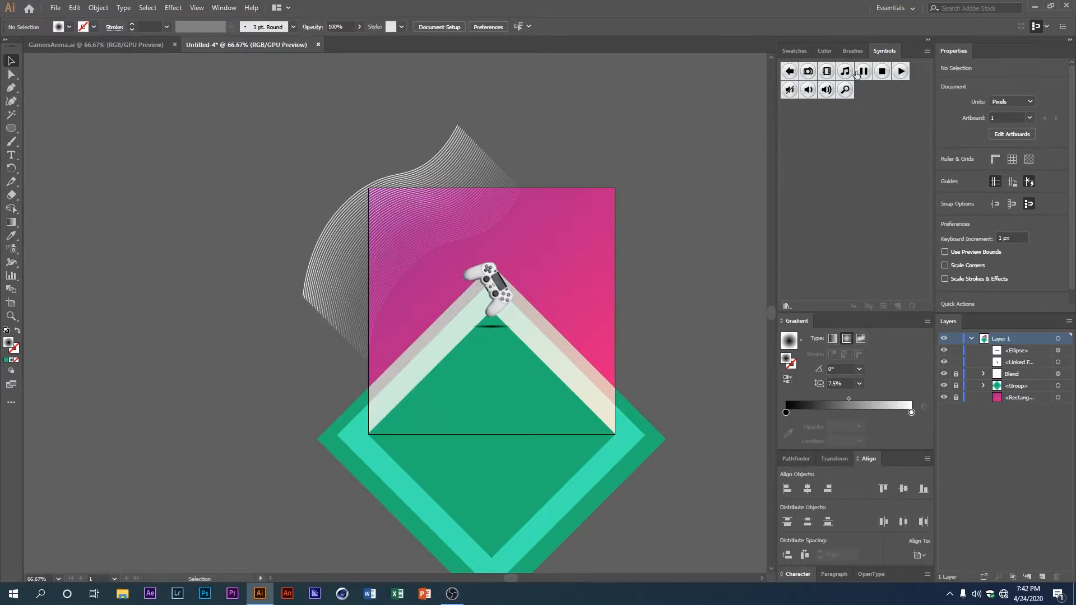
- Open the Dot Pattern Vector Pack symbol library and place it clear of the artboard
click(785, 307)
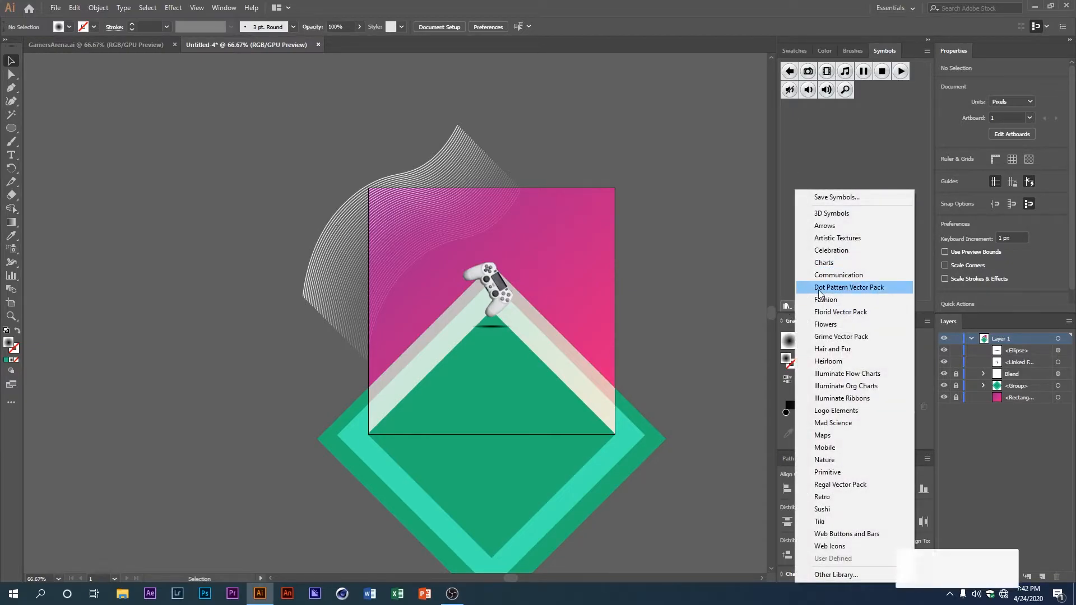
click(866, 288)
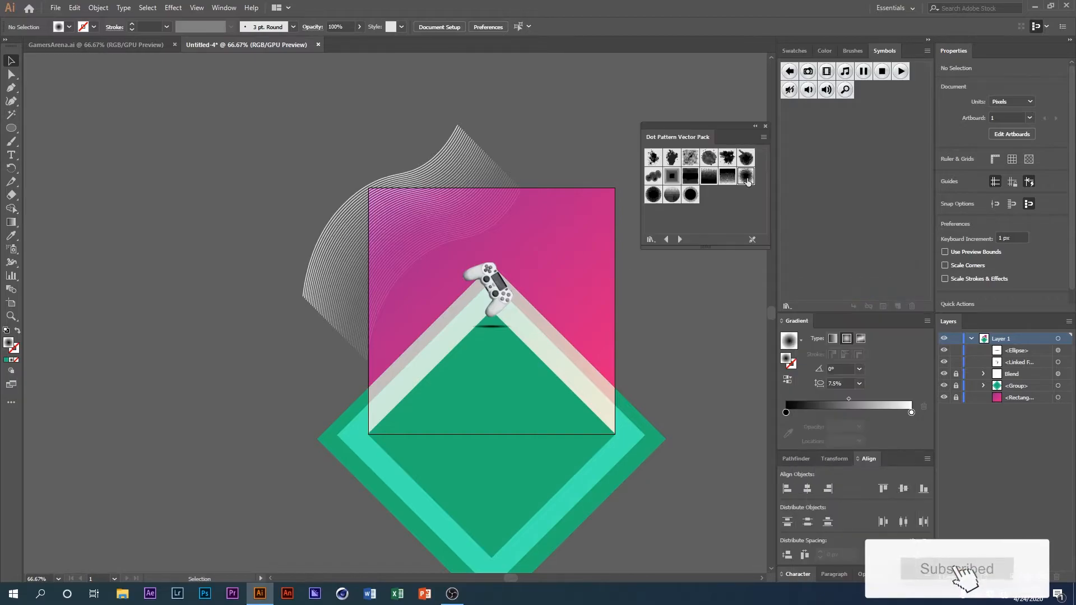
drag(740, 137, 841, 149)
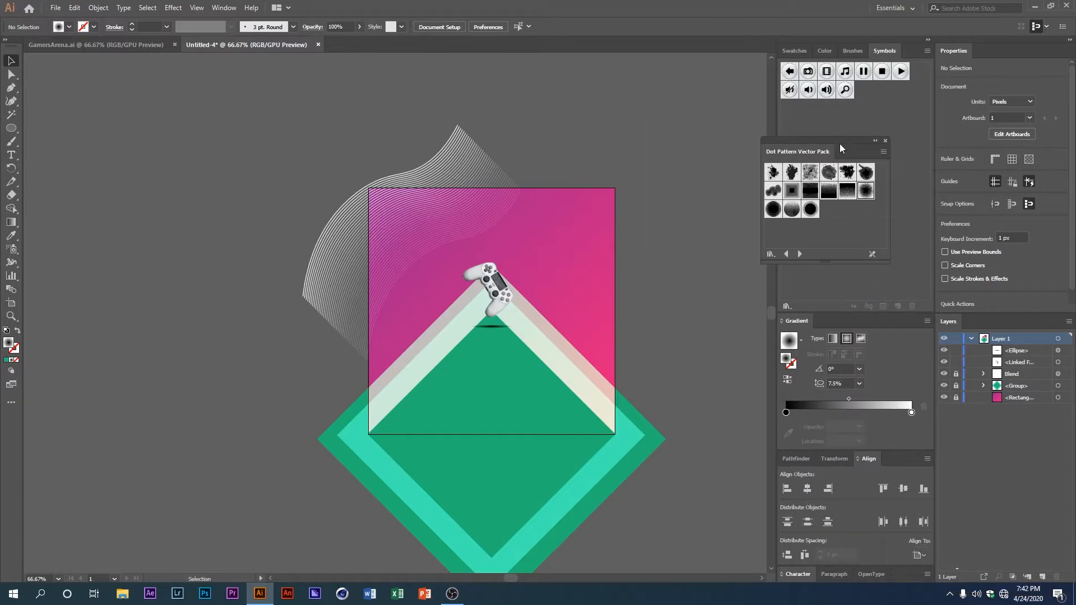
- Try an irregular splatter-shaped dot pattern symbol on the artboard and delete it
click(828, 176)
click(848, 176)
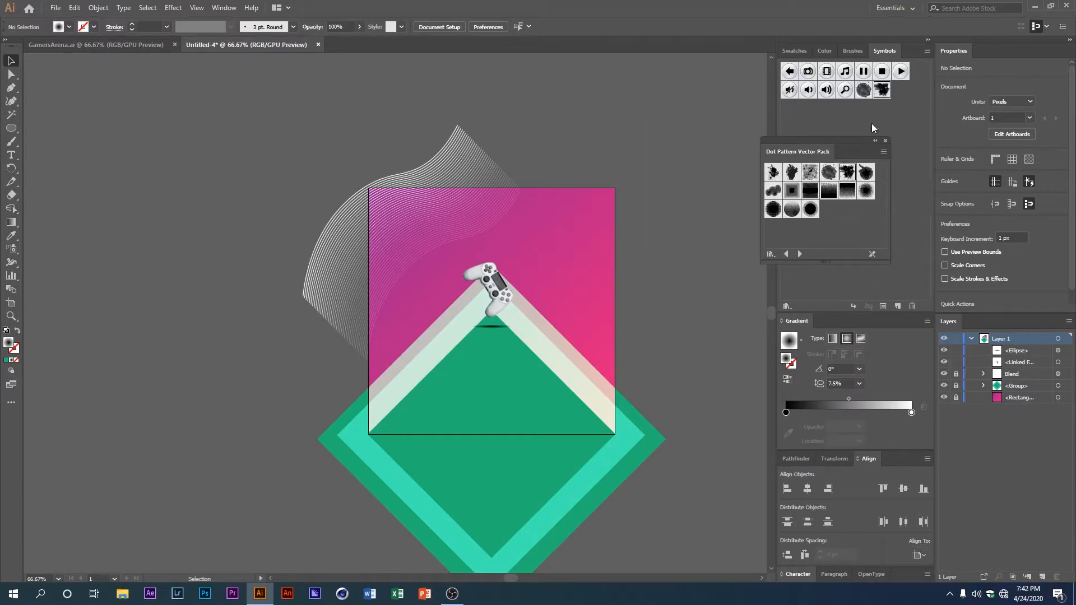
drag(883, 93, 502, 305)
drag(561, 333, 528, 358)
key(Delete)
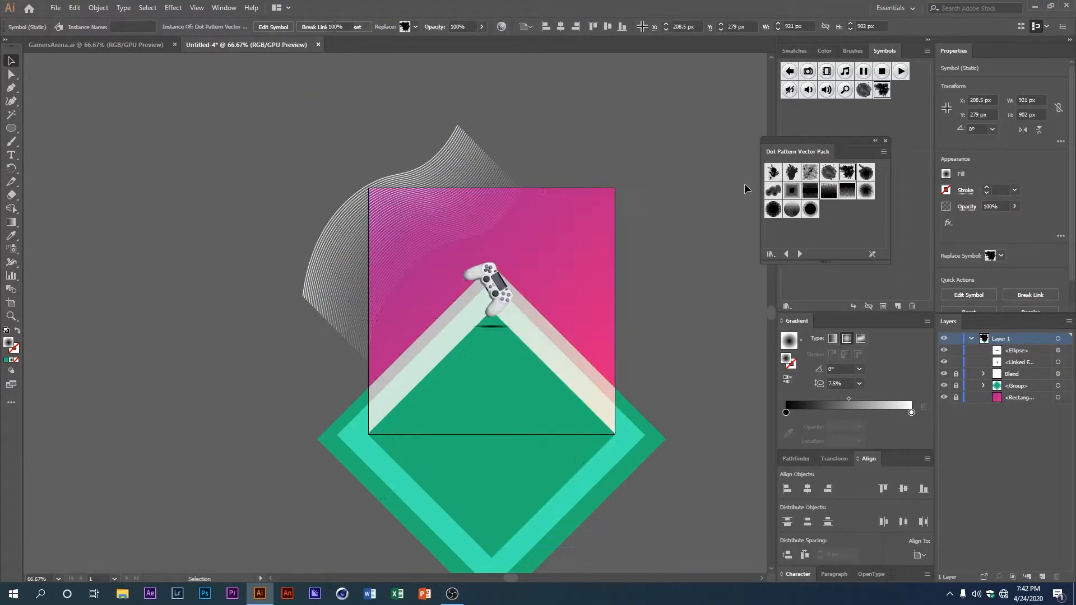
- Place the round dot pattern with a solid centre fading outward, and centre it horizontally and vertically on the artboard
drag(861, 193, 503, 288)
scroll(486, 354, up, 2)
scroll(500, 364, down, 2)
click(560, 26)
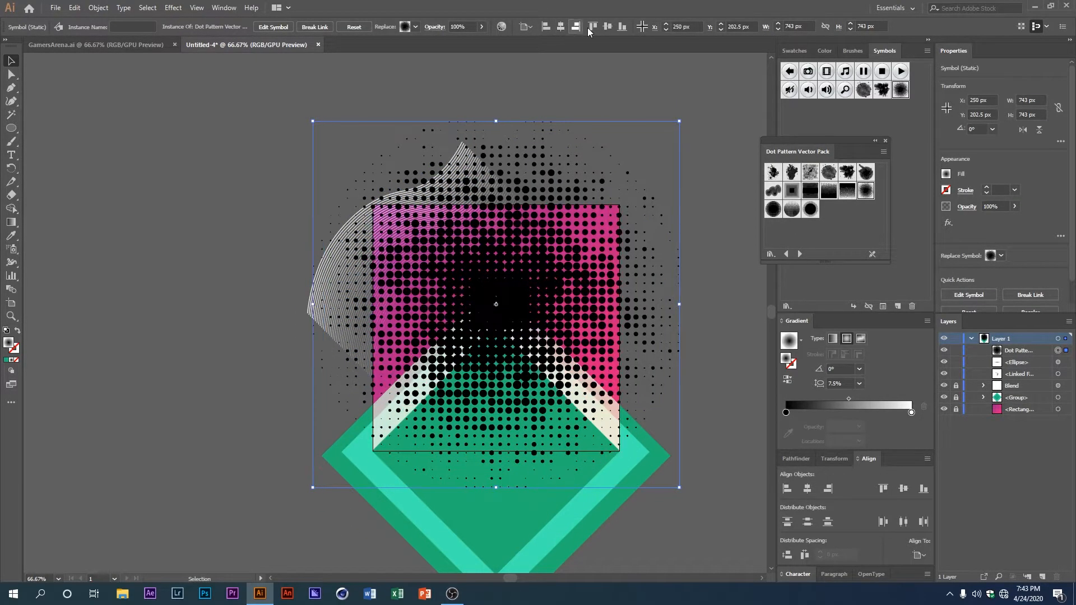
click(607, 27)
drag(497, 342, 521, 319)
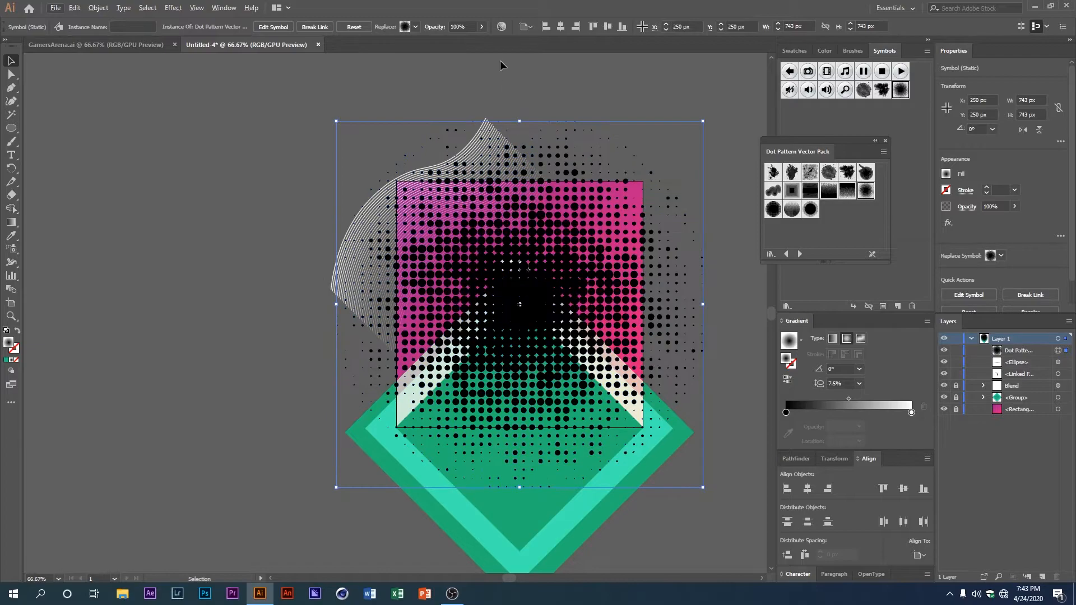
- Recolor the round dot pattern from black to white (FFFFFF) with Recolor Artwork
click(501, 27)
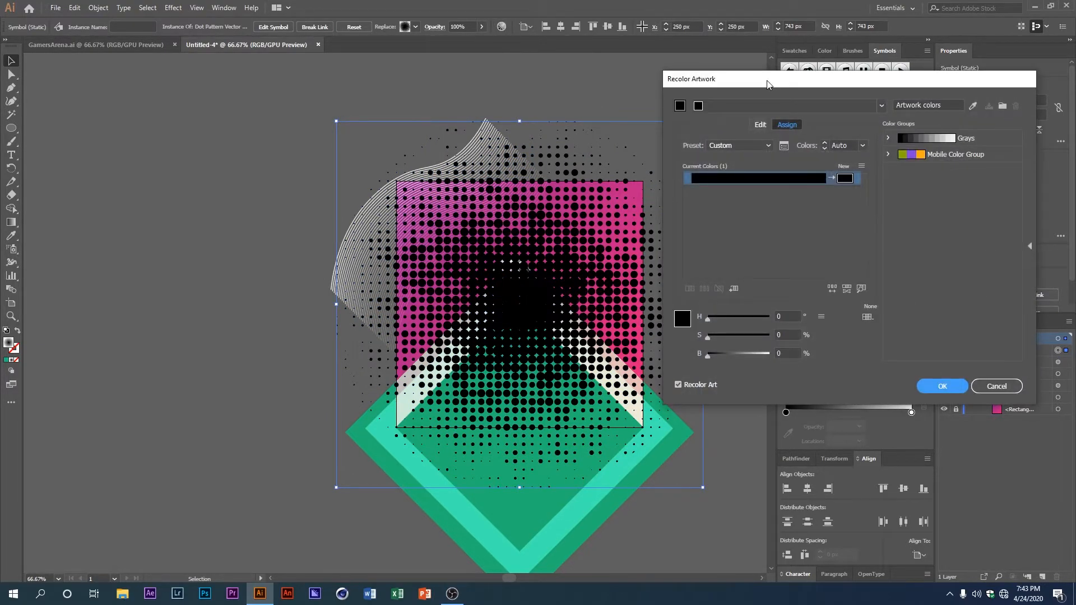
drag(768, 84, 720, 82)
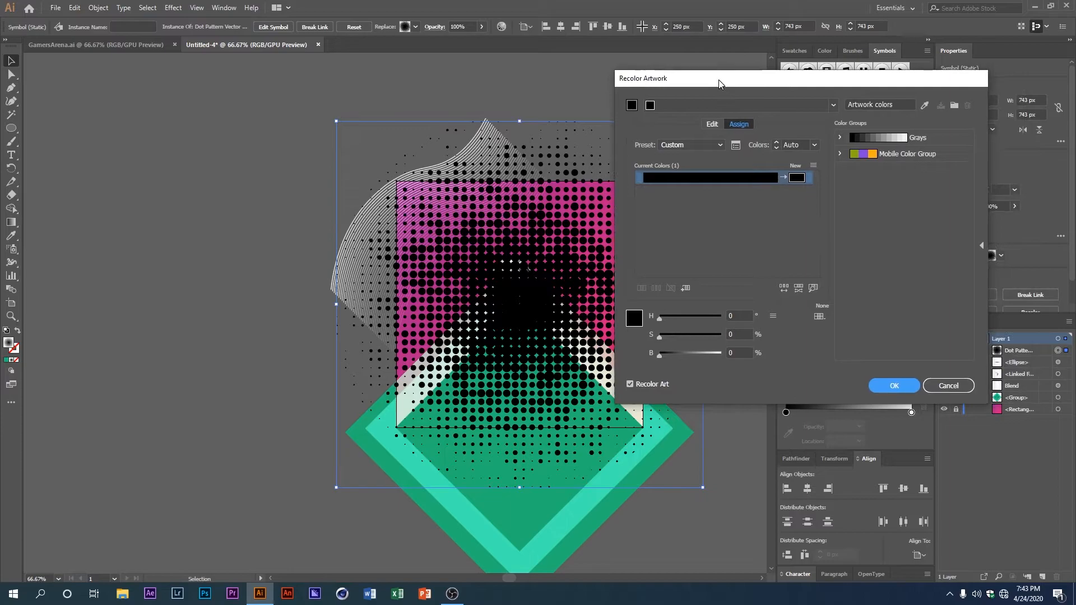
click(780, 180)
click(784, 181)
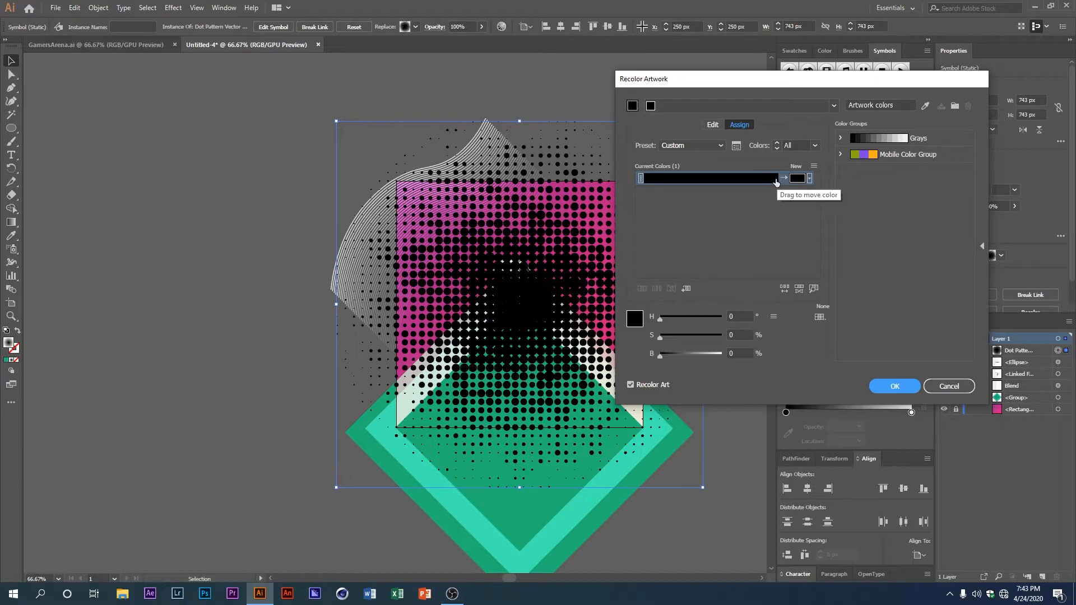
double_click(798, 179)
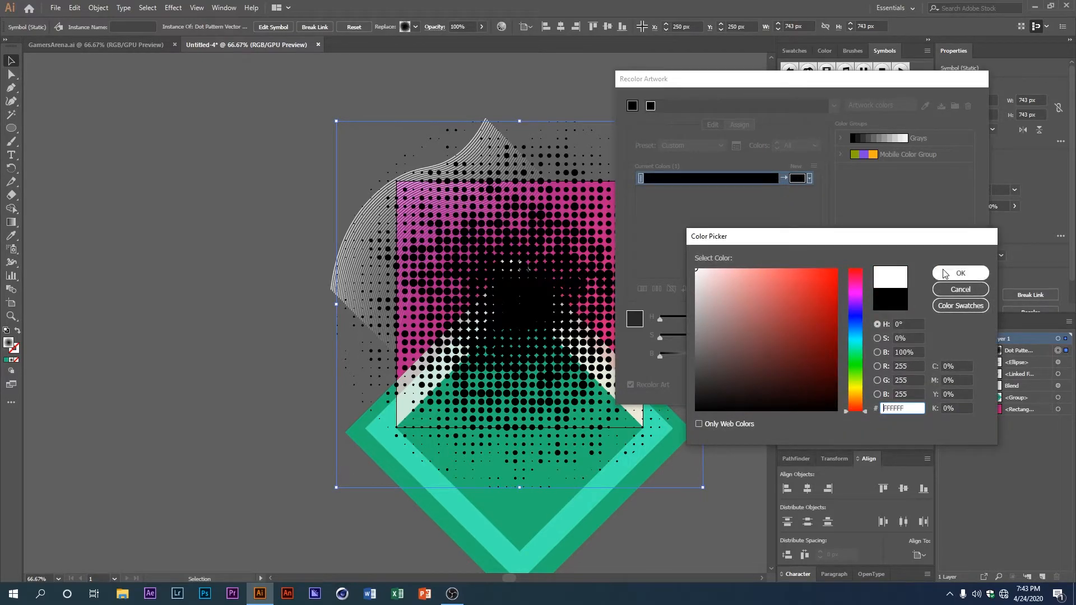
click(945, 274)
click(882, 386)
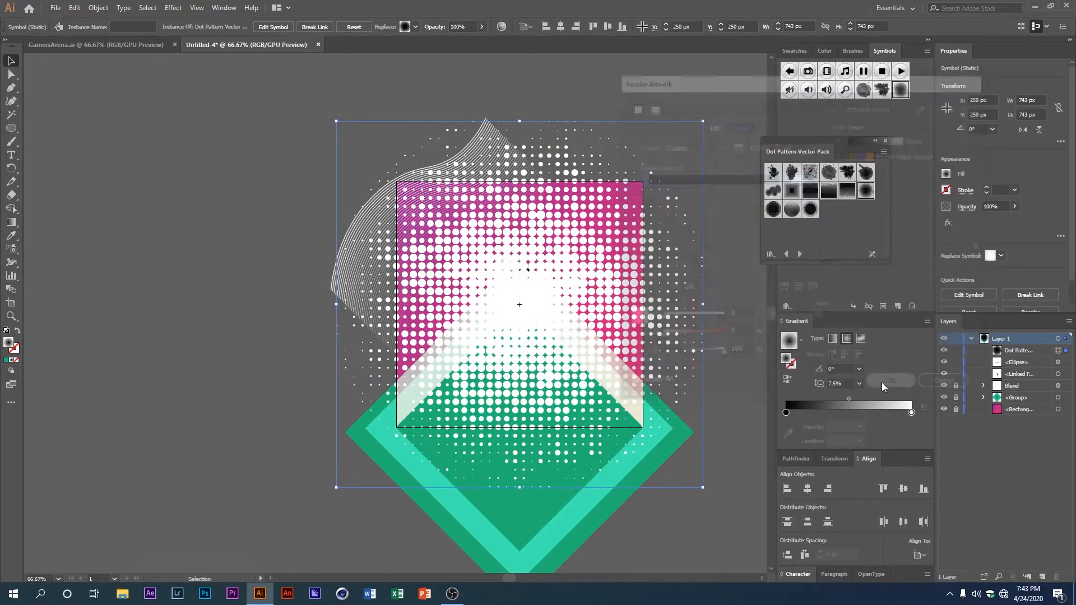
- Send the white dot pattern backward in the stacking order so it sits directly above the pink background rectangle
drag(553, 312, 535, 374)
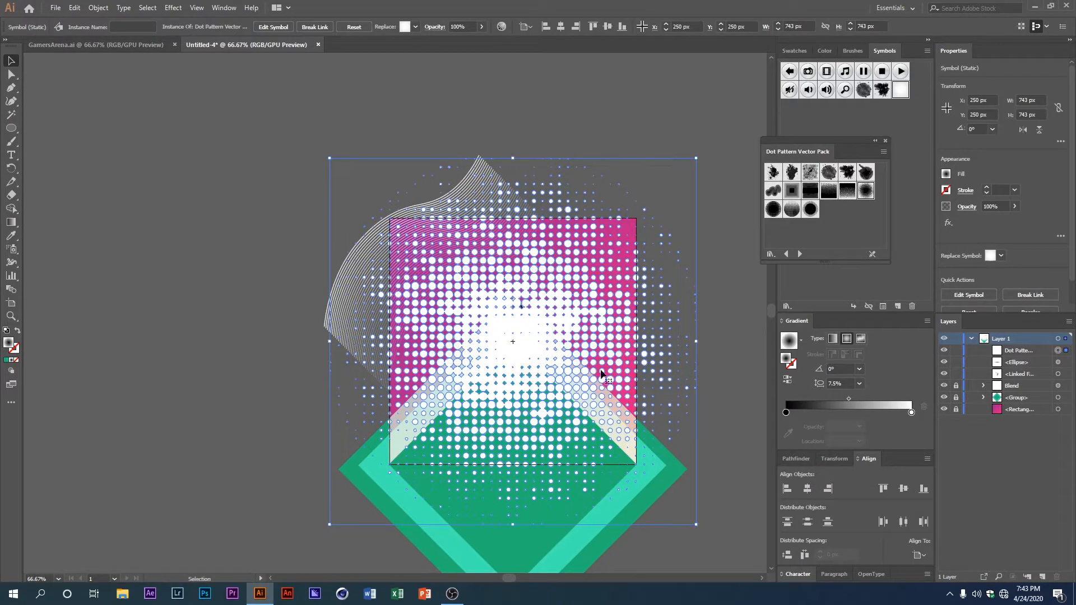
key(ctrl+plus)
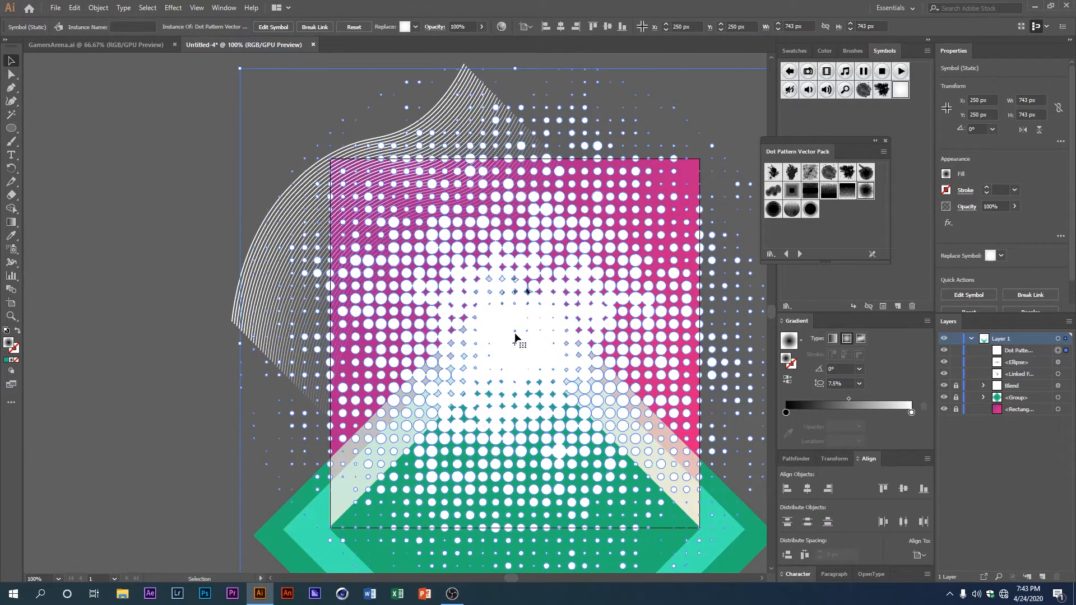
scroll(521, 372, up, 1)
key(ctrl+minus)
right_click(526, 367)
mouse_move(597, 460)
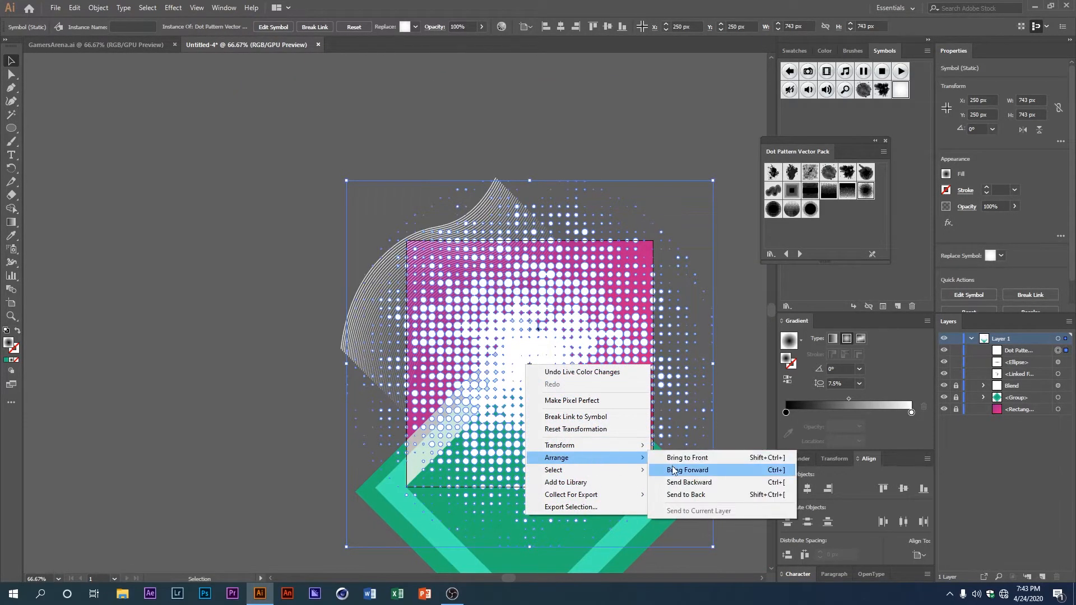
click(680, 483)
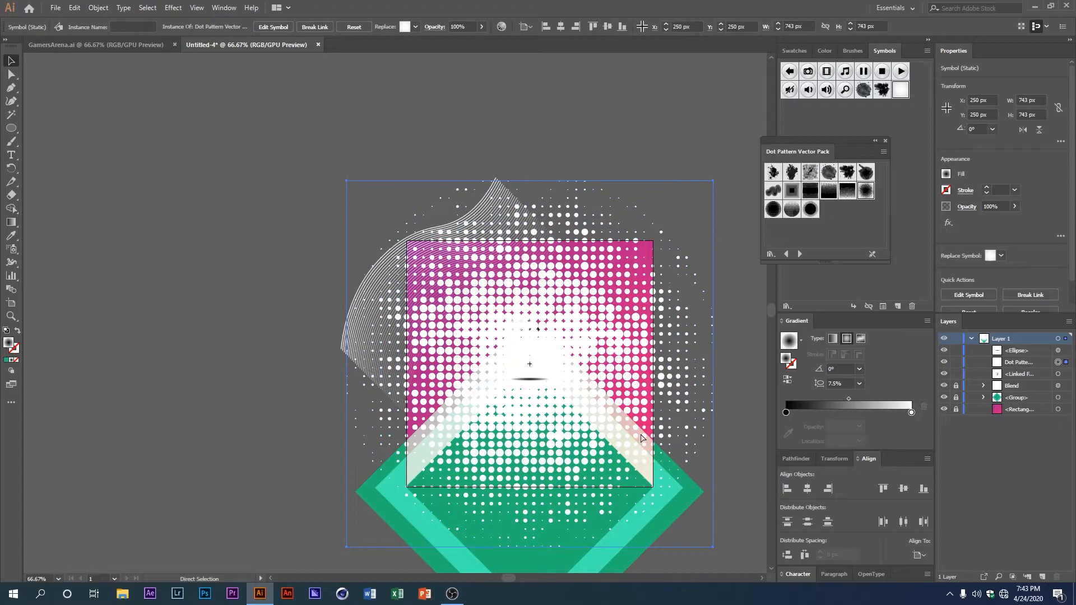
key(ctrl+bracketleft)
key(ctrl+bracketleft)
key(ctrl+bracketleft)
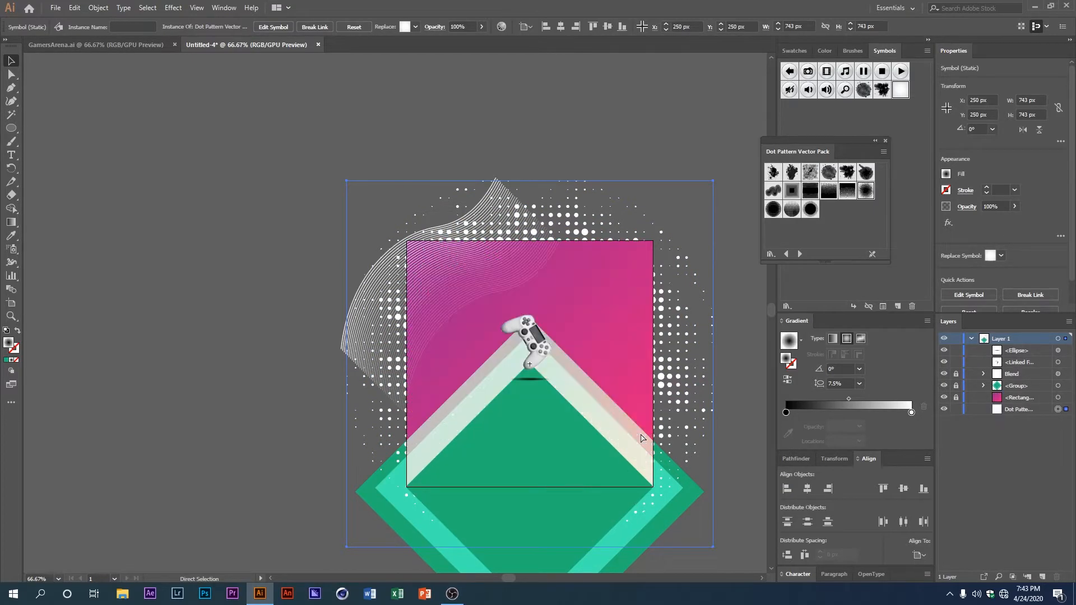
key(ctrl+bracketright)
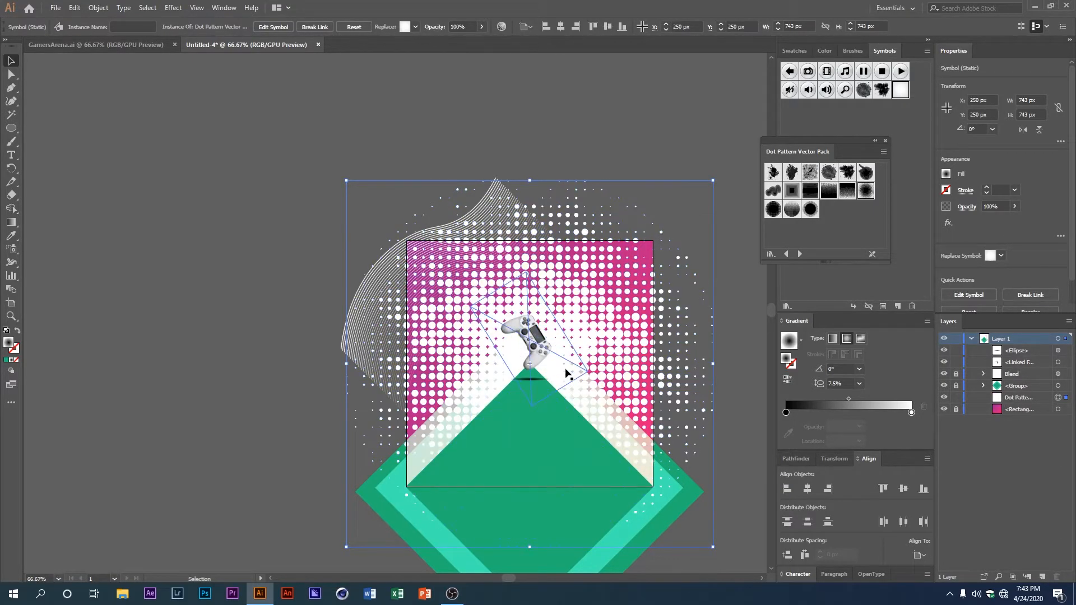
- Set the white dot pattern's opacity to 15% and deselect it
scroll(566, 377, up, 1)
drag(437, 316, 464, 370)
scroll(498, 336, down, 1)
scroll(477, 375, up, 1)
scroll(448, 364, down, 1)
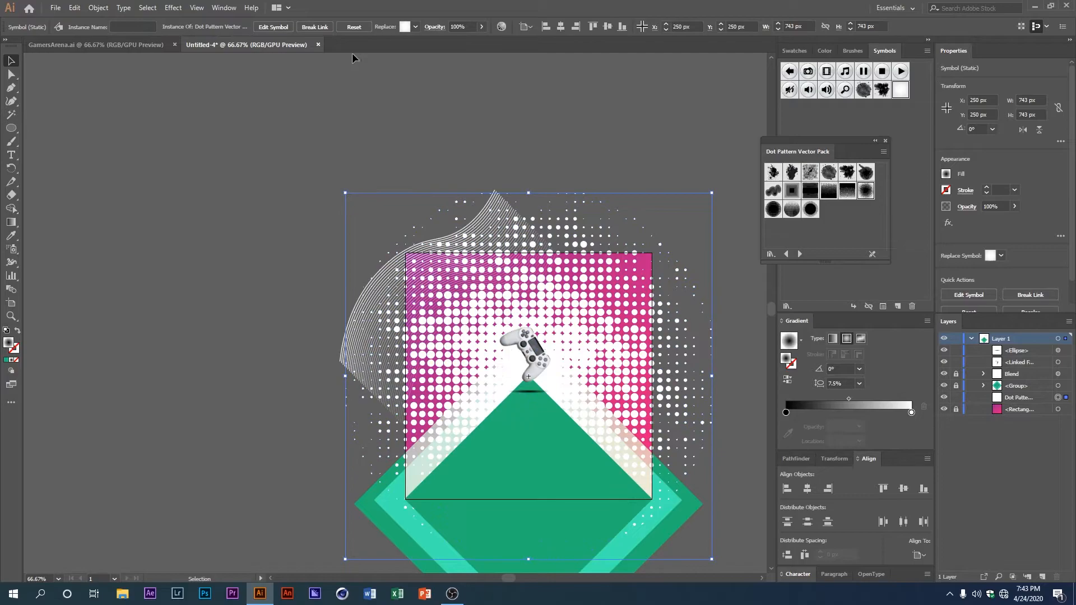
click(460, 27)
text(15)
key(Return)
click(570, 329)
scroll(570, 329, down, 1)
scroll(530, 307, up, 1)
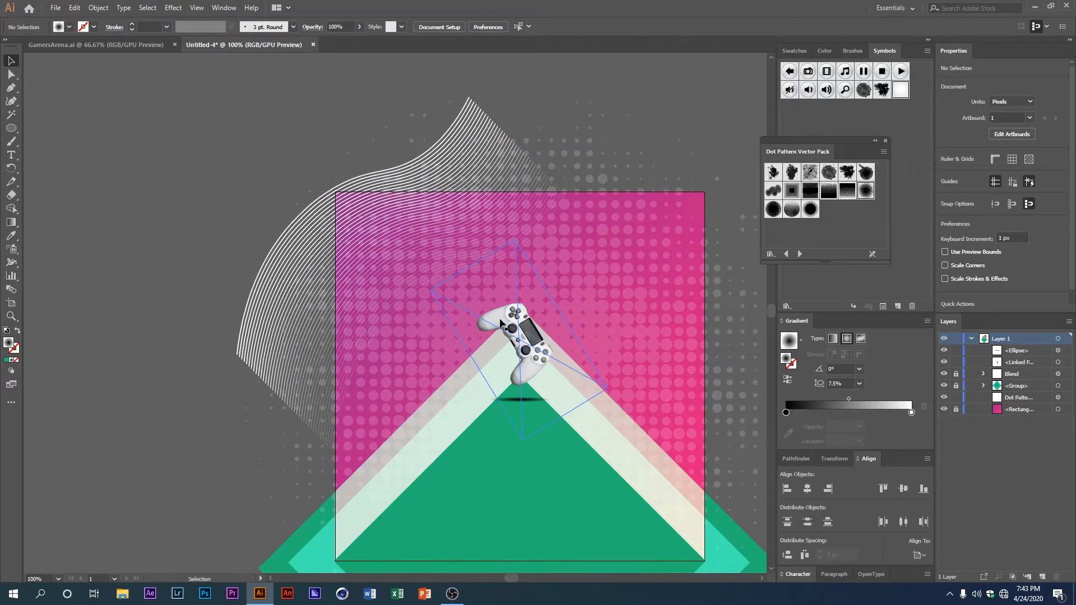
- Set the dot pattern's blending mode to Soft Light and deselect it
click(524, 336)
click(648, 301)
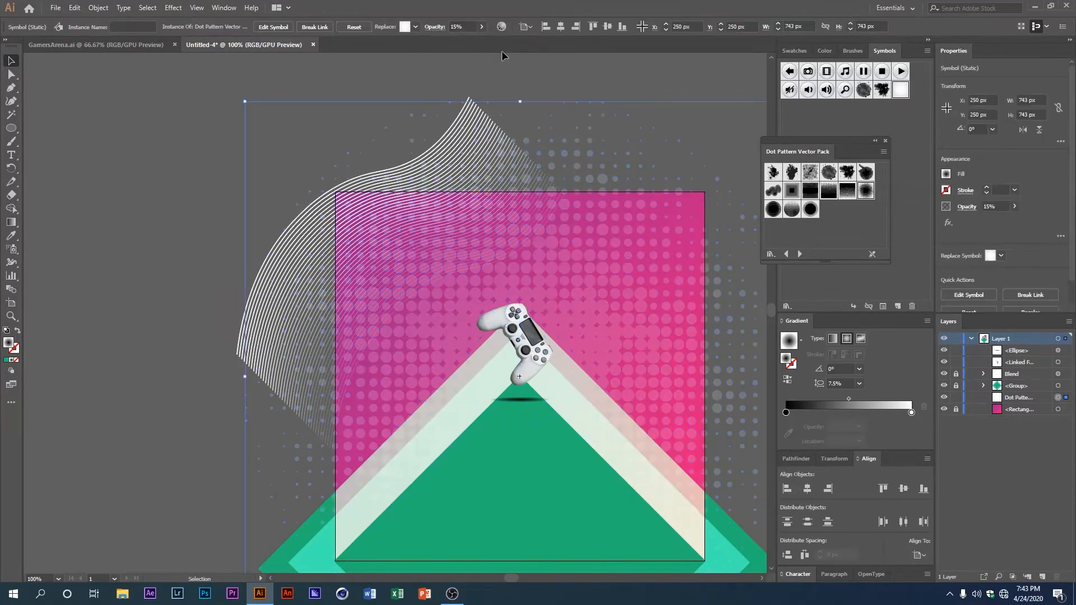
click(432, 27)
click(343, 45)
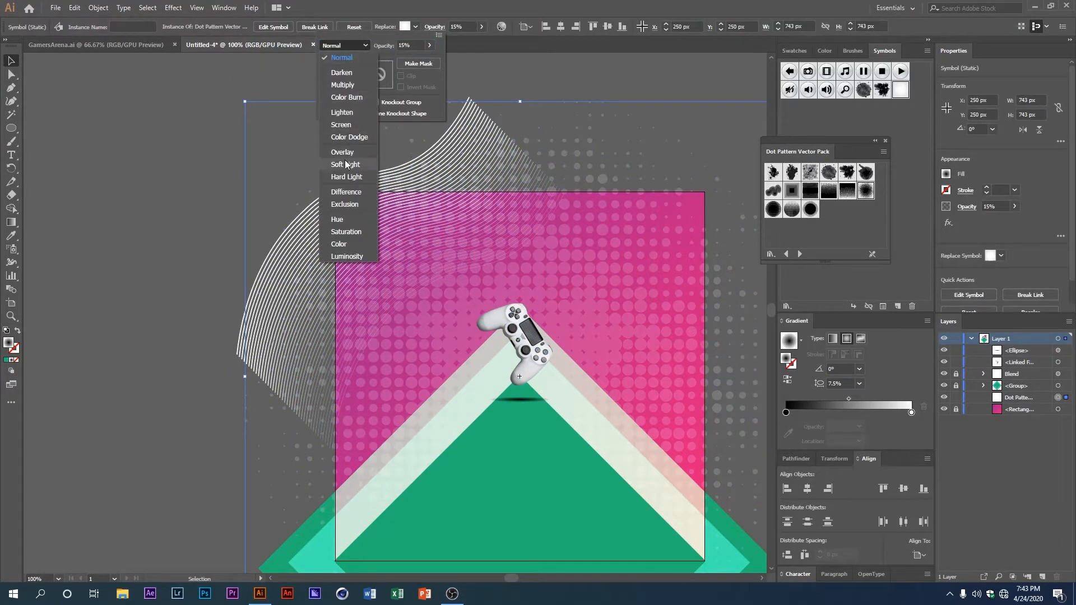
click(346, 165)
click(222, 171)
scroll(383, 224, down, 1)
scroll(382, 224, right, 1)
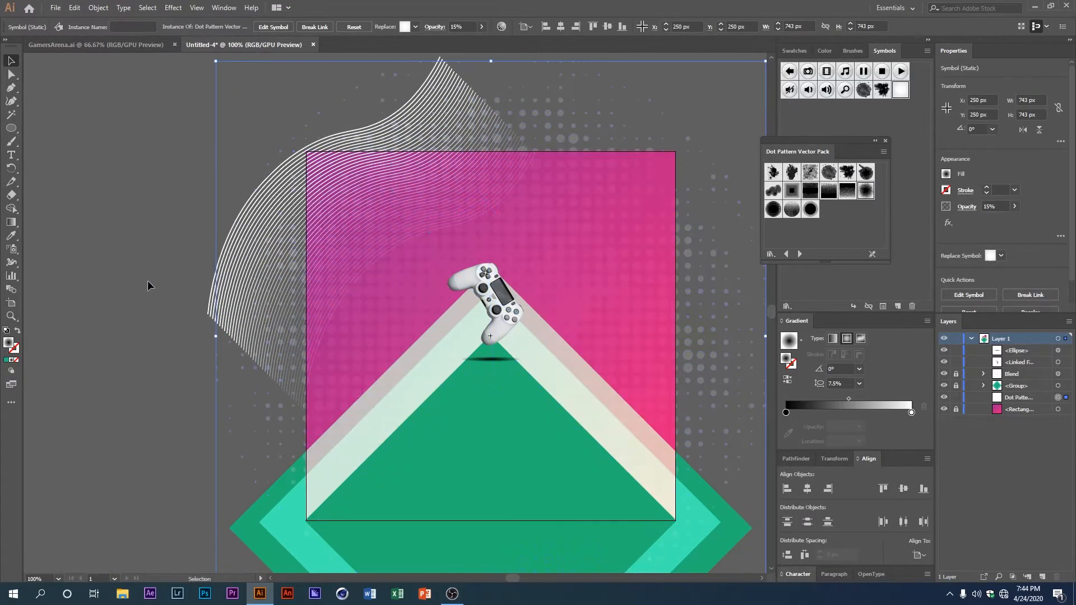
click(149, 283)
scroll(439, 261, up, 3)
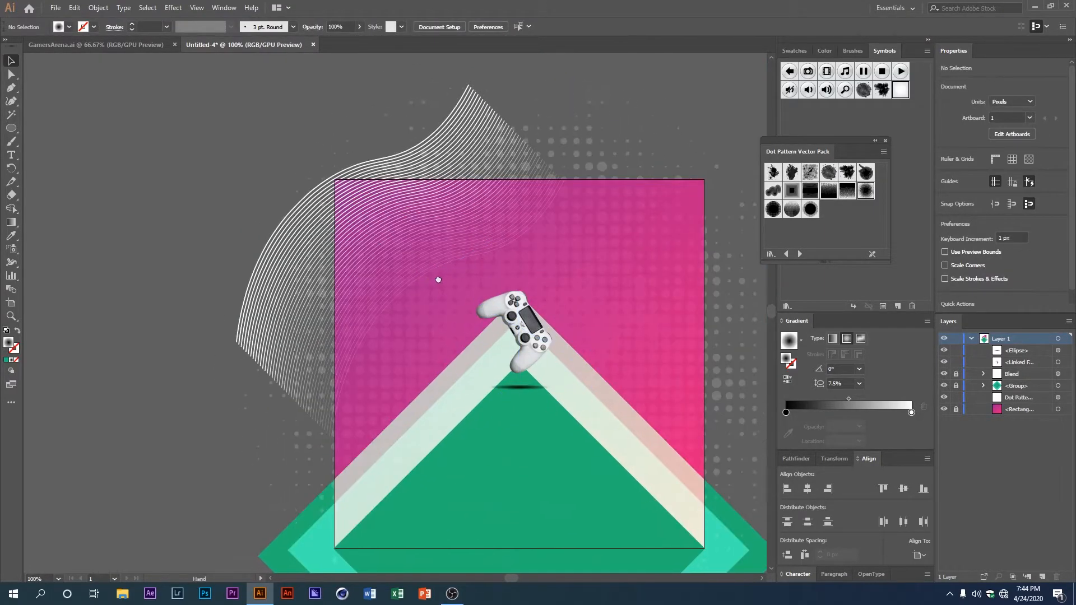
drag(424, 276, 442, 285)
scroll(508, 237, down, 2)
- Lock the dot pattern behind the diamonds so it cannot be selected
click(485, 223)
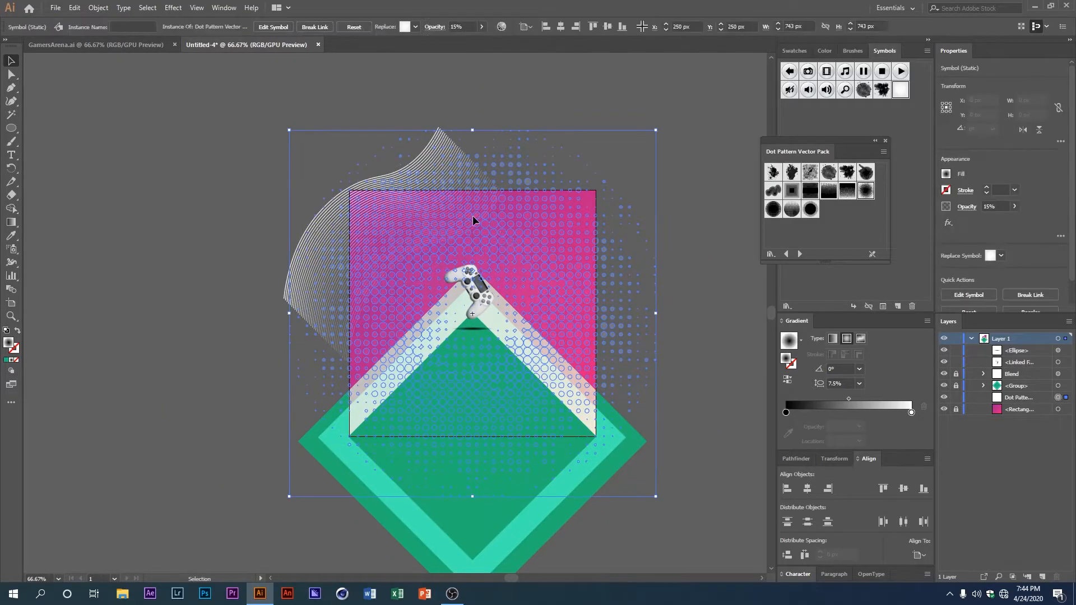
click(98, 7)
click(112, 61)
click(98, 7)
click(117, 73)
click(103, 7)
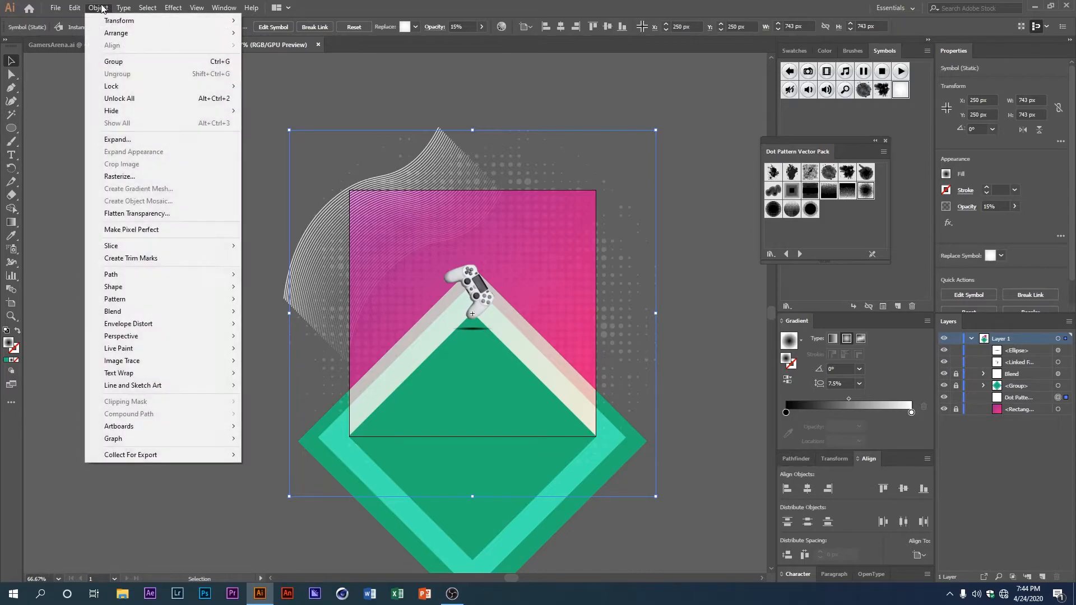
mouse_move(129, 86)
click(271, 86)
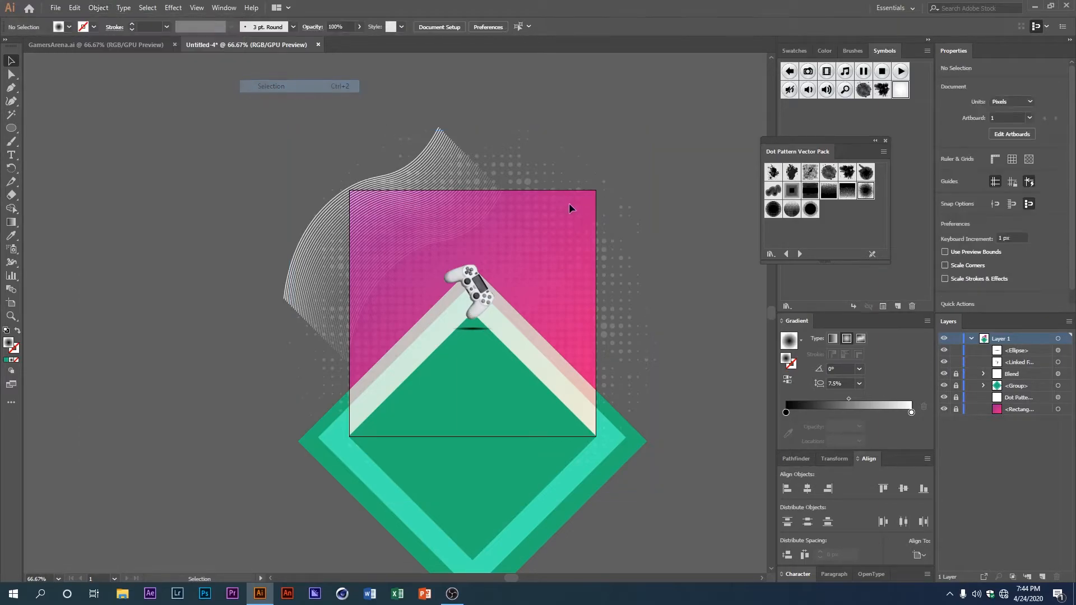
scroll(528, 295, up, 3)
scroll(518, 291, down, 3)
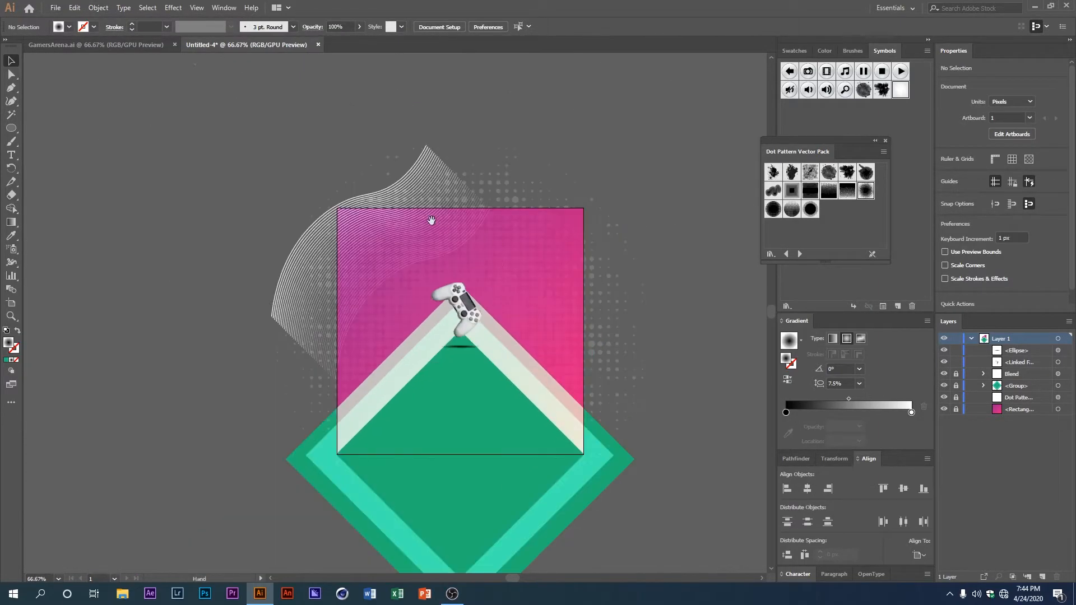
drag(431, 221, 463, 246)
scroll(530, 298, up, 5)
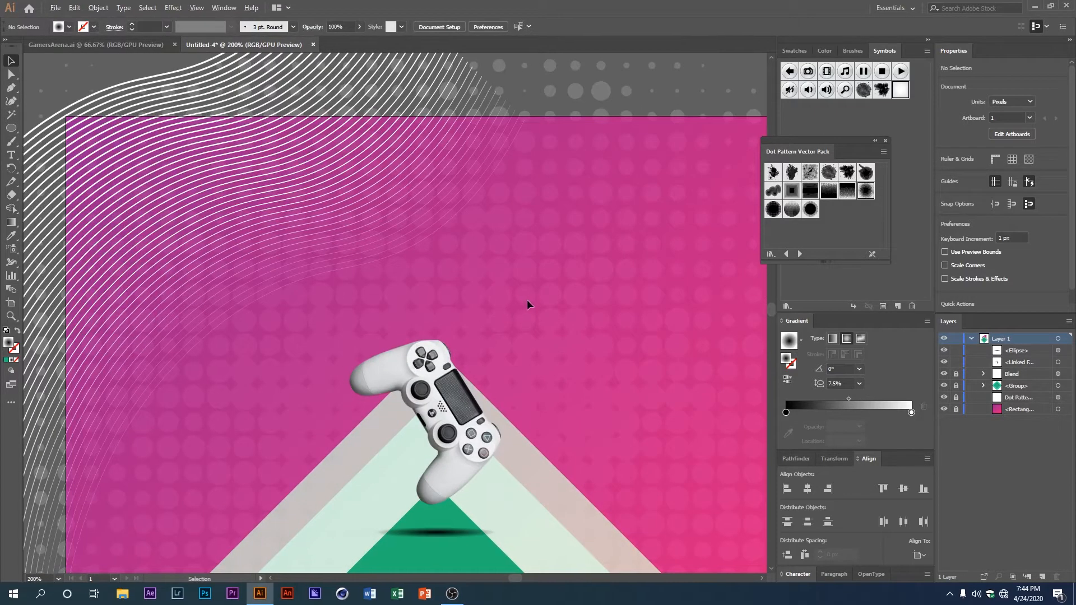
scroll(527, 299, down, 5)
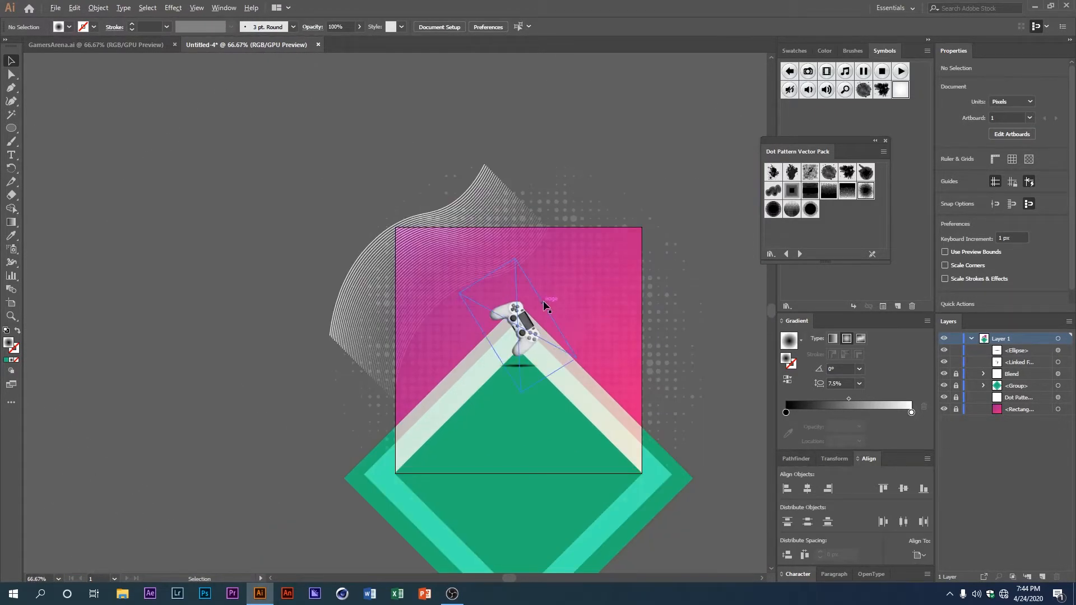
scroll(544, 305, up, 1)
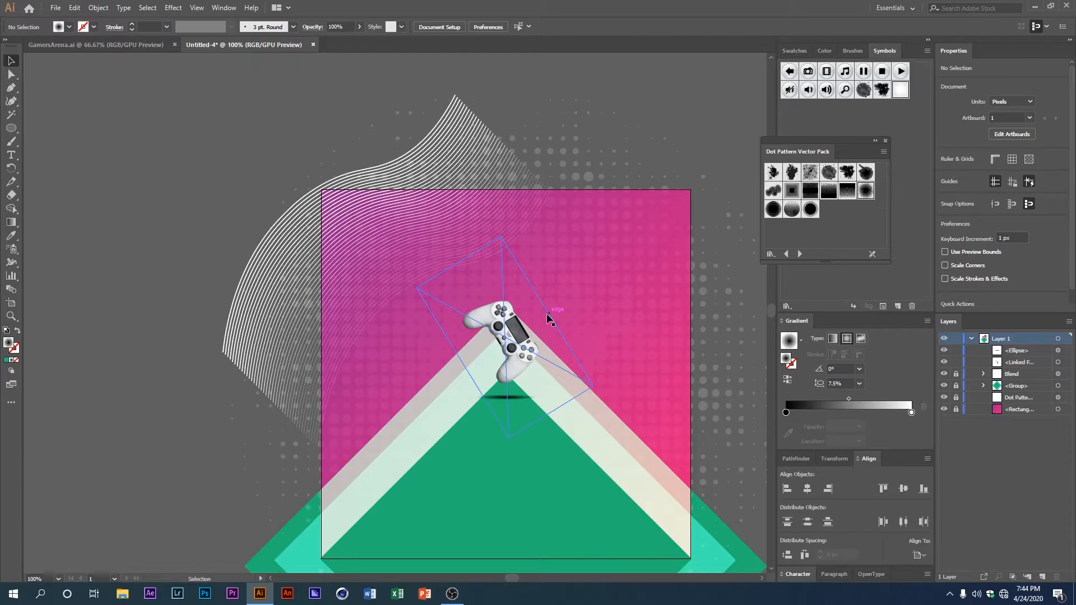
- Open the doodle artwork file 01.ai from the Desktop
click(56, 7)
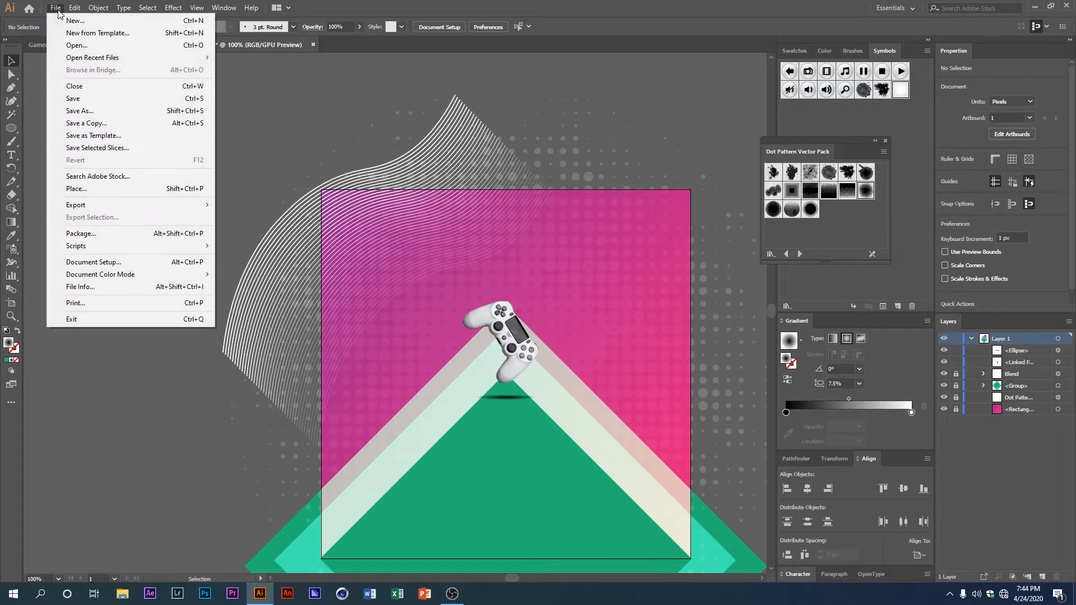
click(97, 48)
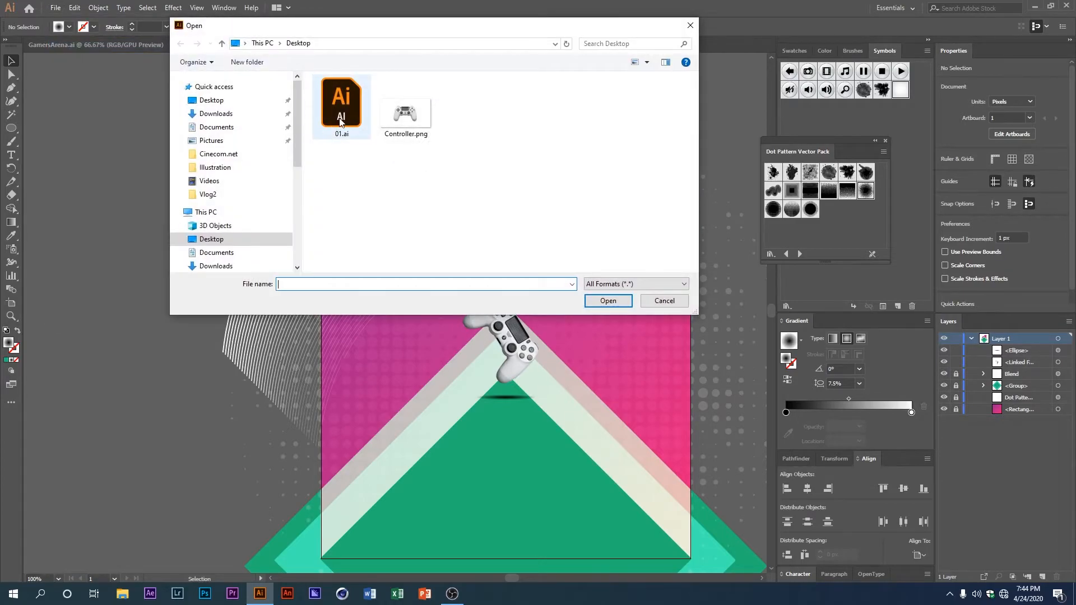
double_click(340, 122)
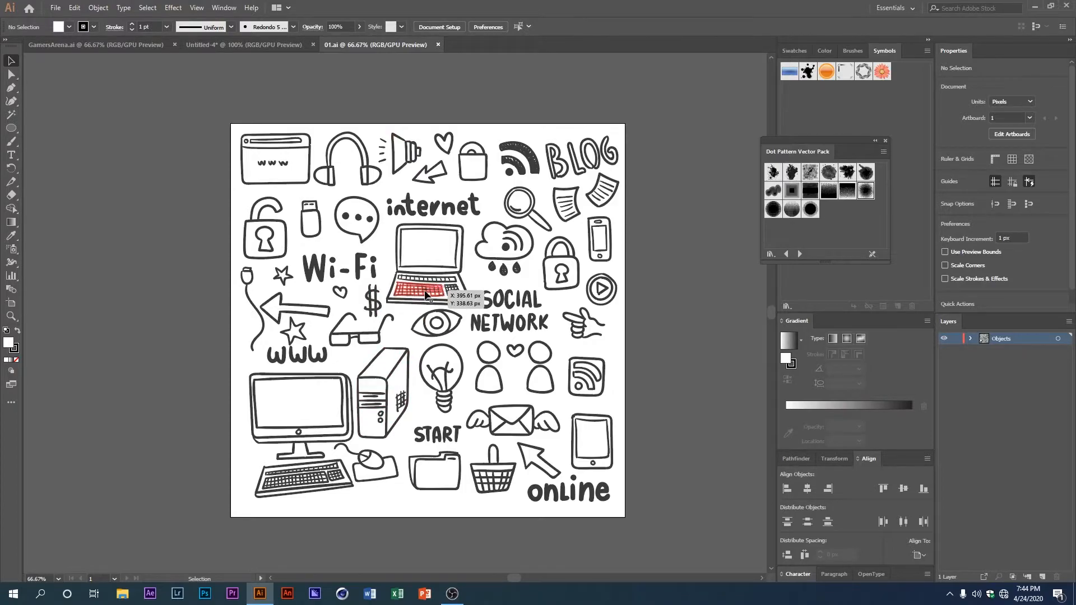
- Copy the desktop computer doodle from 01.ai into the poster and shrink it to about 69 by 80 px
mouse_move(386, 381)
mouse_down()
mouse_move(168, 62)
mouse_move(187, 39)
mouse_up()
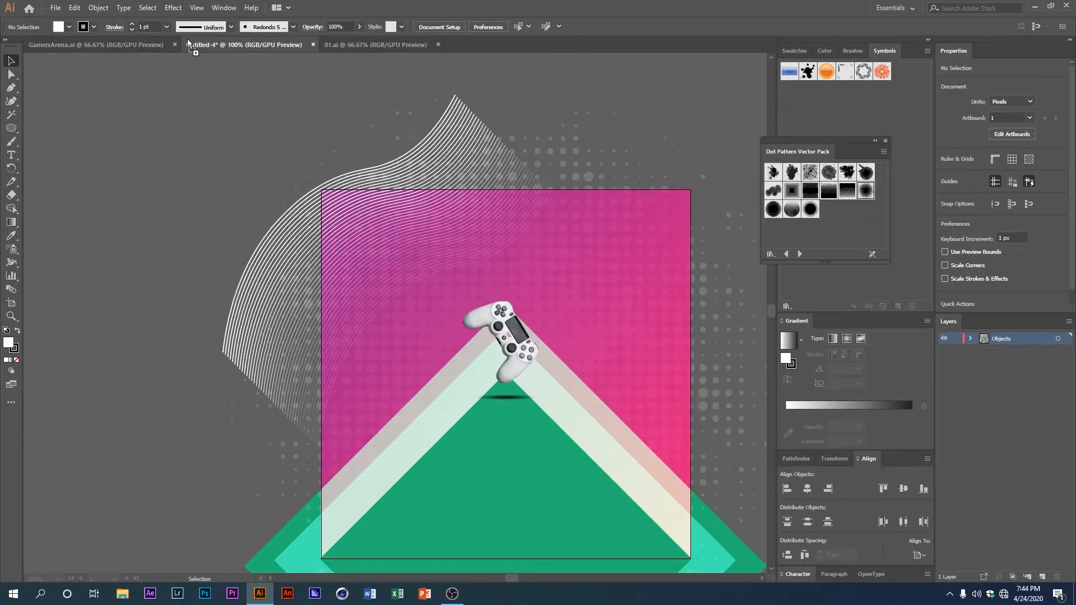
drag(371, 364, 387, 367)
drag(482, 296, 412, 344)
mouse_move(419, 460)
mouse_down()
mouse_move(534, 436)
mouse_move(504, 399)
mouse_move(498, 412)
mouse_up()
mouse_move(536, 379)
mouse_down()
mouse_move(513, 418)
mouse_move(493, 371)
mouse_move(506, 371)
mouse_up()
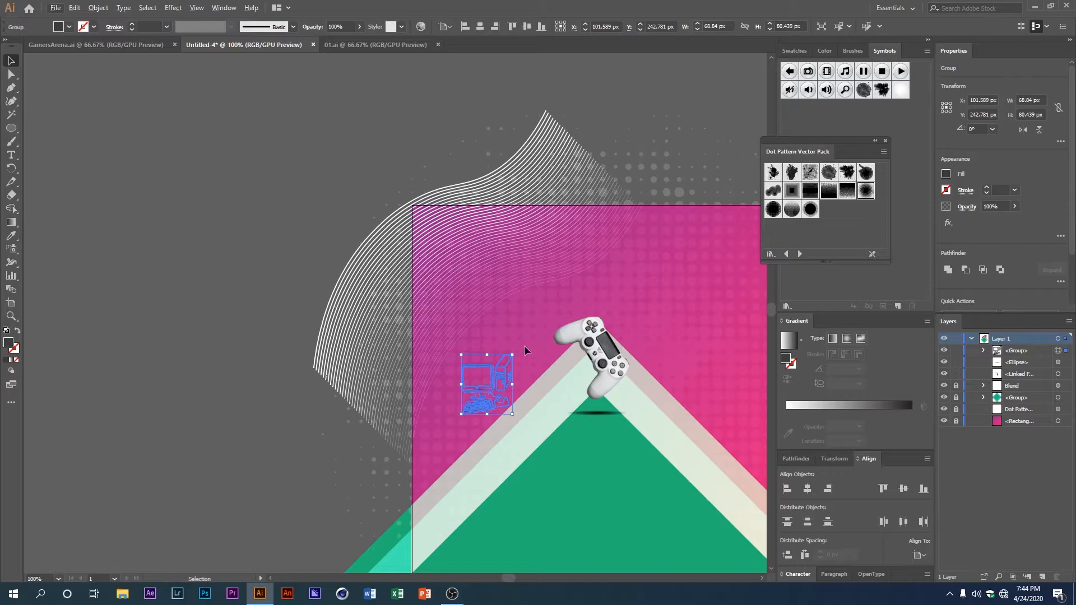
- Enlarge the computer doodle slightly and rotate it by about 7.5°, positioning it left of the controller
drag(515, 354, 515, 344)
mouse_move(517, 411)
mouse_down()
mouse_move(534, 427)
mouse_move(510, 415)
mouse_up()
drag(516, 352, 509, 364)
drag(506, 451, 498, 440)
drag(486, 391, 476, 390)
- Fill the computer doodle with white, set its blending mode to Overlay and deselect it
click(59, 26)
click(27, 41)
click(482, 333)
click(459, 395)
click(313, 27)
click(221, 46)
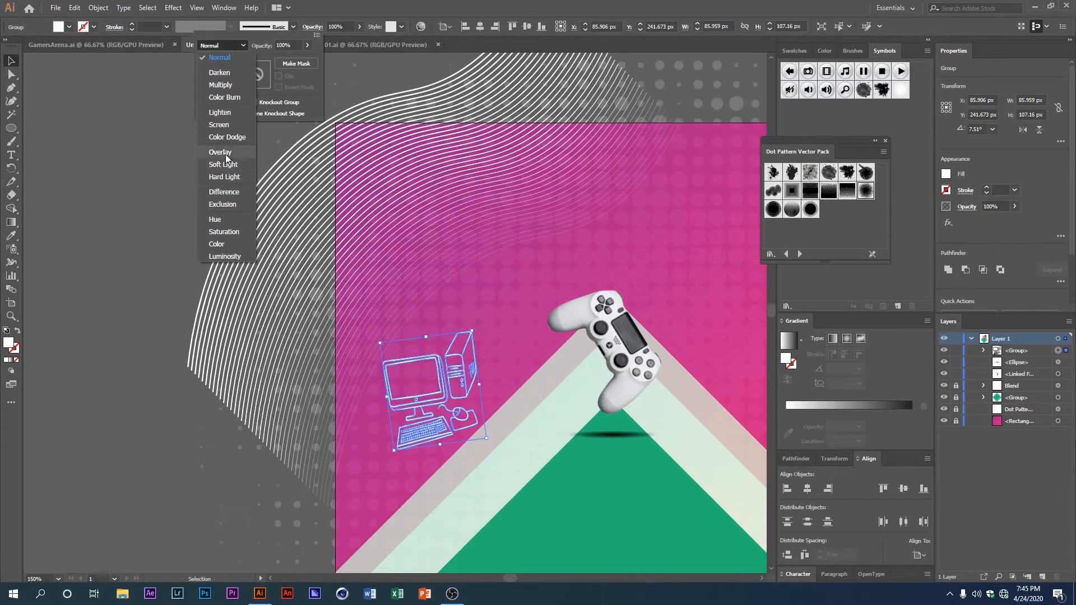
click(225, 154)
click(190, 309)
- Copy the headphones doodle from 01.ai into the poster and place it, scaled and tilted, right of the controller
scroll(190, 309, down, 1)
click(376, 45)
mouse_move(367, 184)
mouse_down()
mouse_move(243, 55)
mouse_move(540, 367)
mouse_up()
mouse_move(560, 370)
mouse_down()
mouse_move(546, 360)
mouse_move(573, 376)
mouse_up()
mouse_move(586, 394)
mouse_down()
mouse_move(593, 385)
mouse_move(581, 376)
mouse_up()
- Fill the headphones doodle with white and change its blending mode so it blends into the pink background
click(59, 27)
click(27, 41)
click(309, 28)
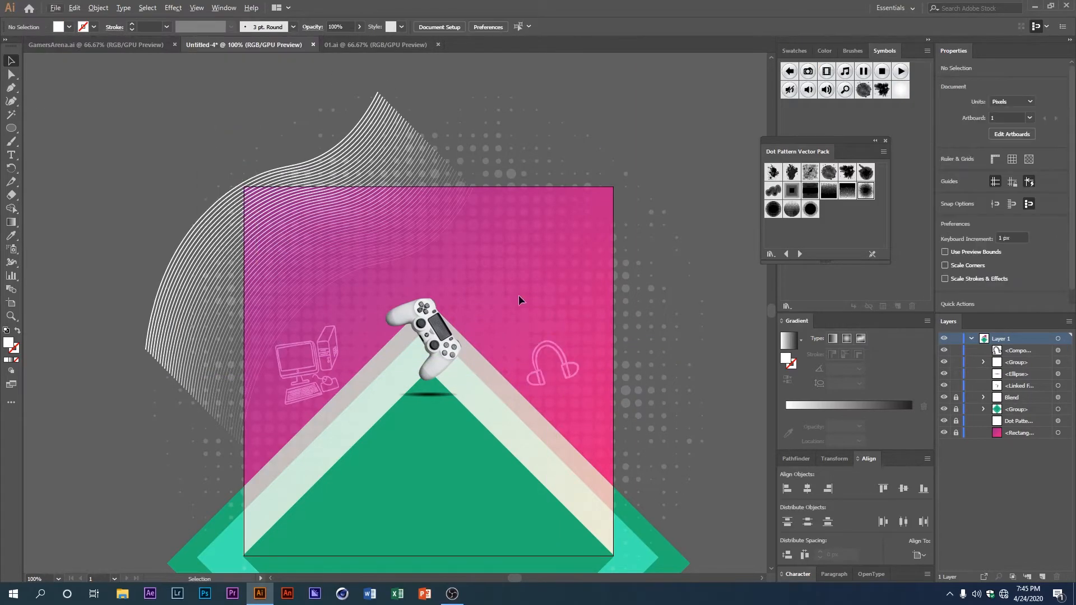
- Add the speech bubble doodle from 01.ai between the computer and the controller, with a white fill and a blended transparency
click(375, 45)
mouse_move(362, 266)
mouse_down()
mouse_move(264, 120)
mouse_move(380, 295)
mouse_move(359, 315)
mouse_up()
click(59, 27)
click(26, 42)
click(313, 27)
click(423, 248)
- Copy the phone and the two paper-sheet doodles from 01.ai into the poster and arrange them above the headphones
scroll(422, 248, up, 1)
click(375, 44)
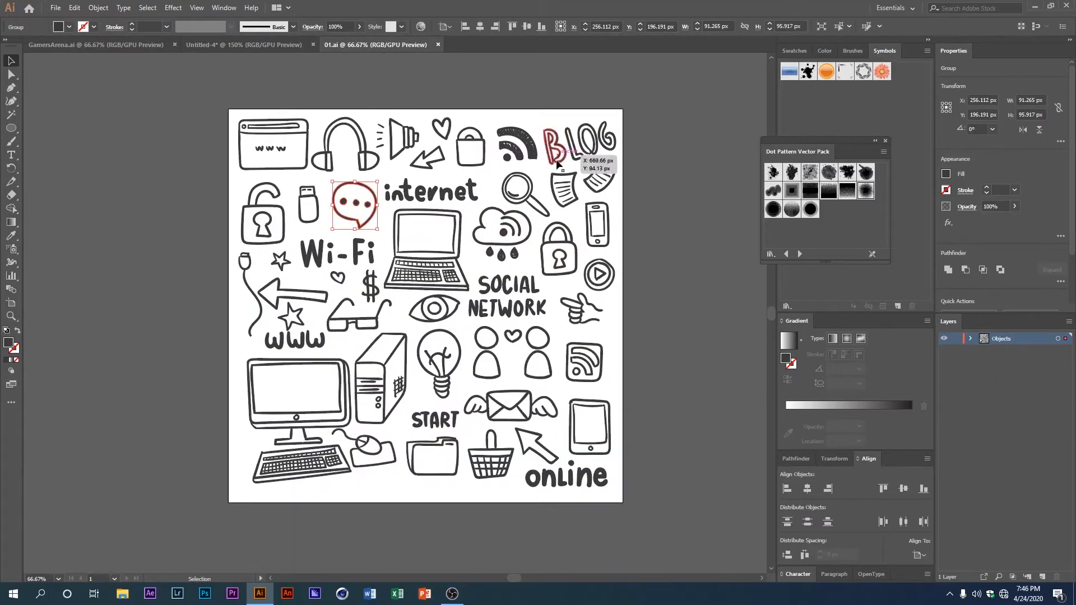
click(598, 219)
shift+click(564, 190)
shift+click(611, 177)
drag(611, 177, 599, 296)
drag(615, 458, 577, 403)
mouse_move(577, 312)
mouse_down()
mouse_move(581, 329)
mouse_move(616, 309)
mouse_up()
- Fill the phone and paper-sheet doodles with white and set their blending mode to Soft Light
click(59, 27)
click(27, 41)
click(313, 27)
click(224, 46)
click(227, 164)
- Add the point text APEX in capitals on the pink background above the controller
drag(463, 307, 518, 295)
key(ctrl+minus)
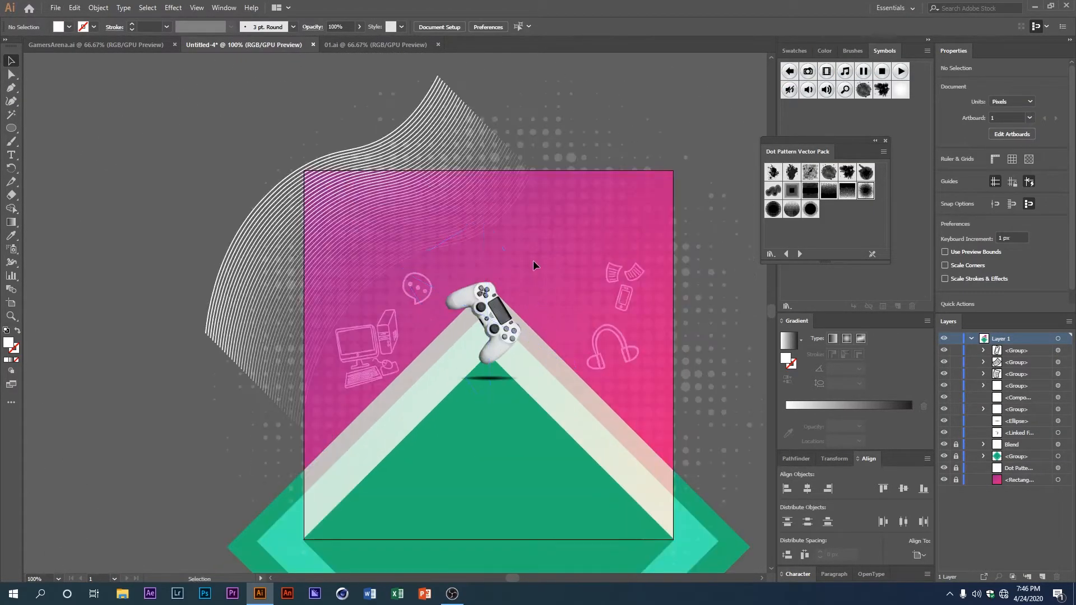
click(11, 156)
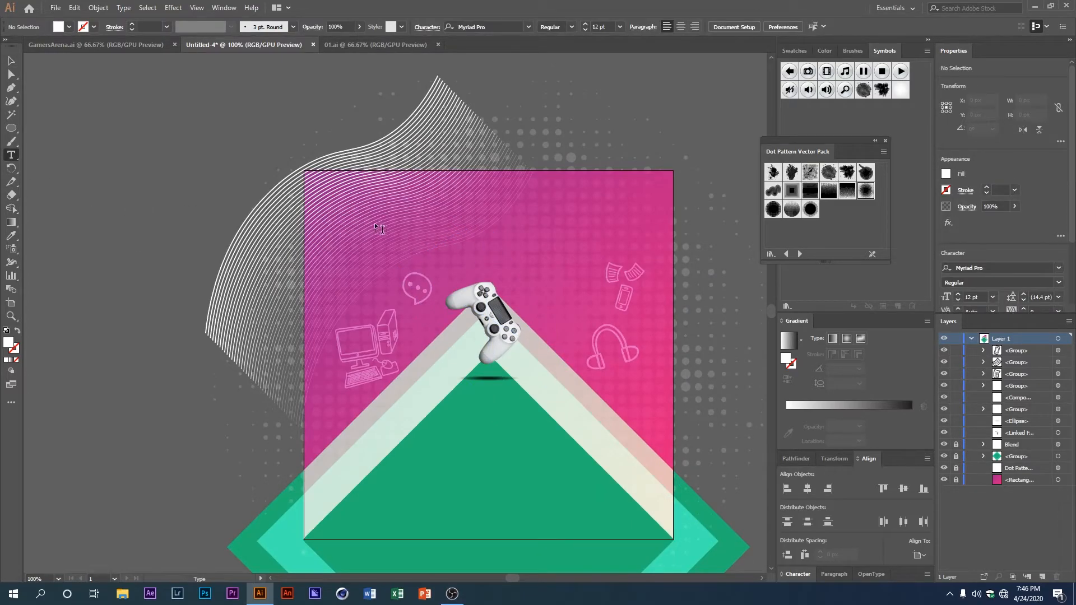
click(407, 240)
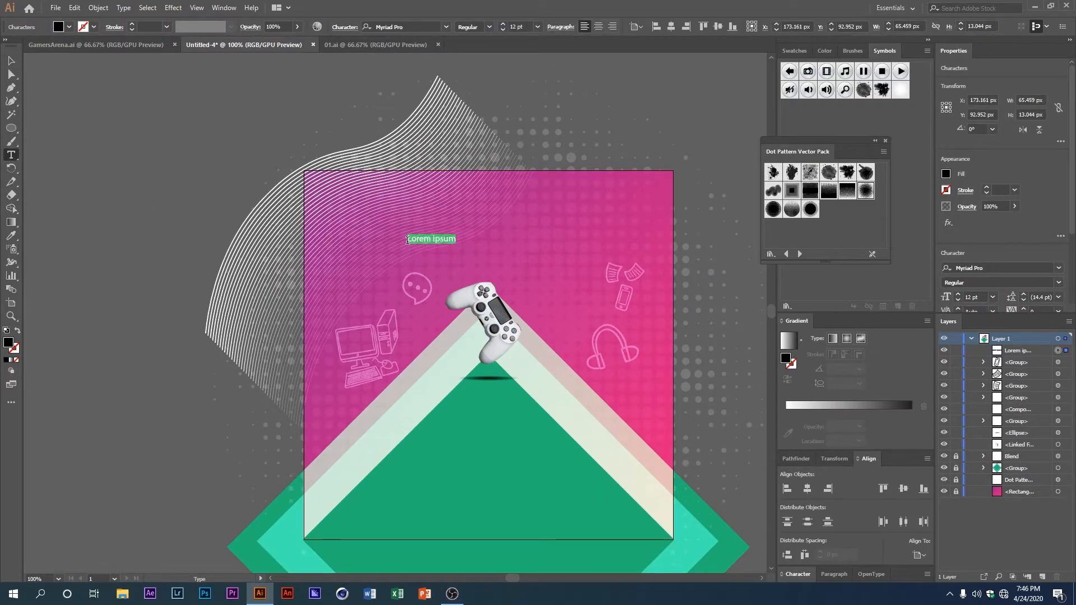
text(apex)
double_click(407, 240)
text(APEX)
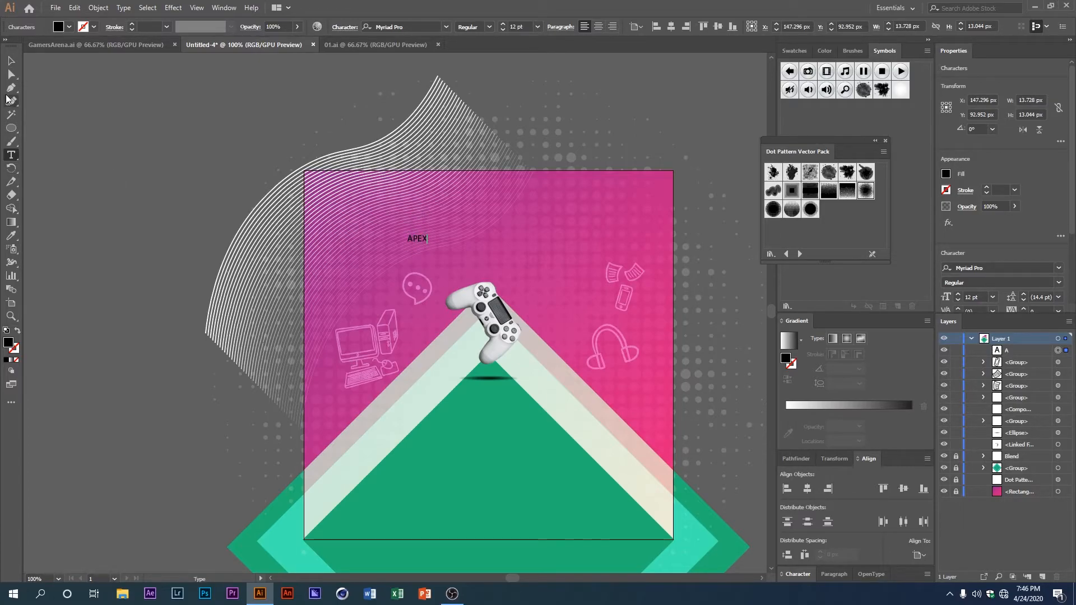
- Move the APEX text to the upper right of the controller and fill it with white
click(10, 56)
drag(417, 239, 544, 254)
click(69, 27)
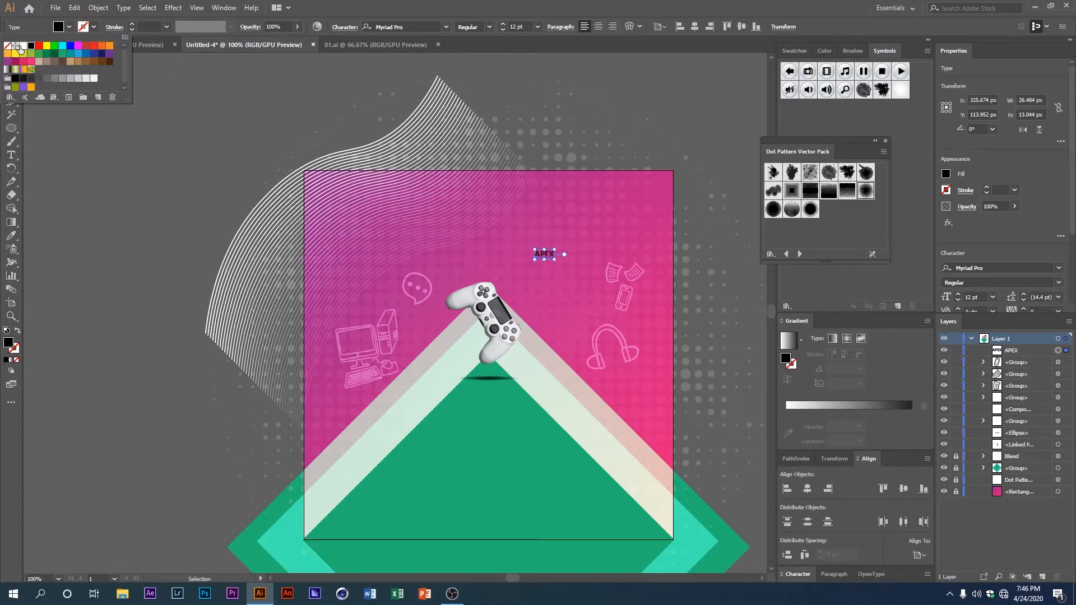
click(21, 47)
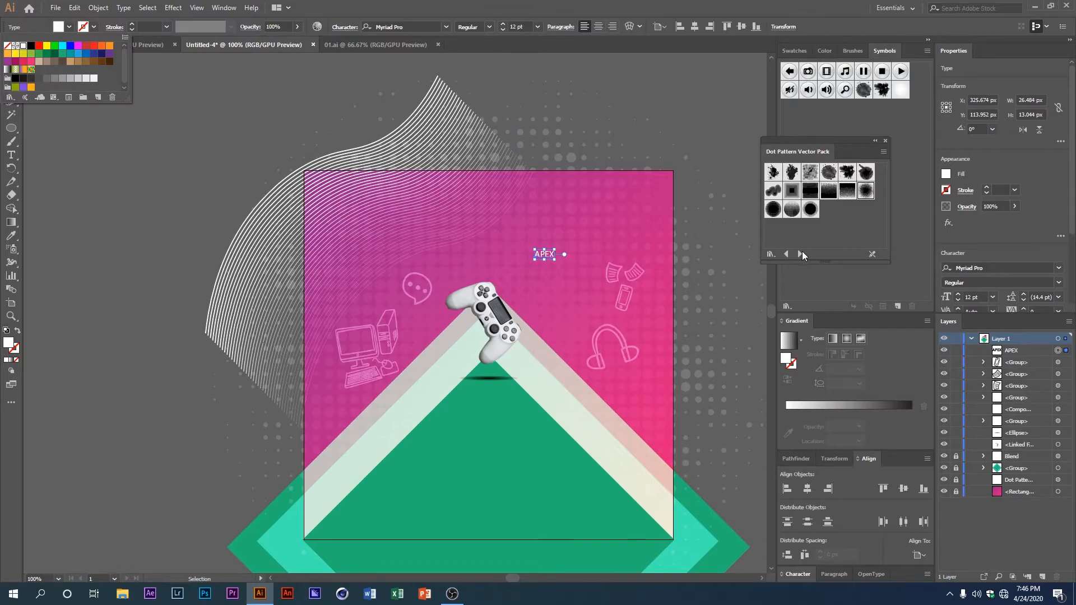
- Set the APEX text's font to BigBoy
click(446, 27)
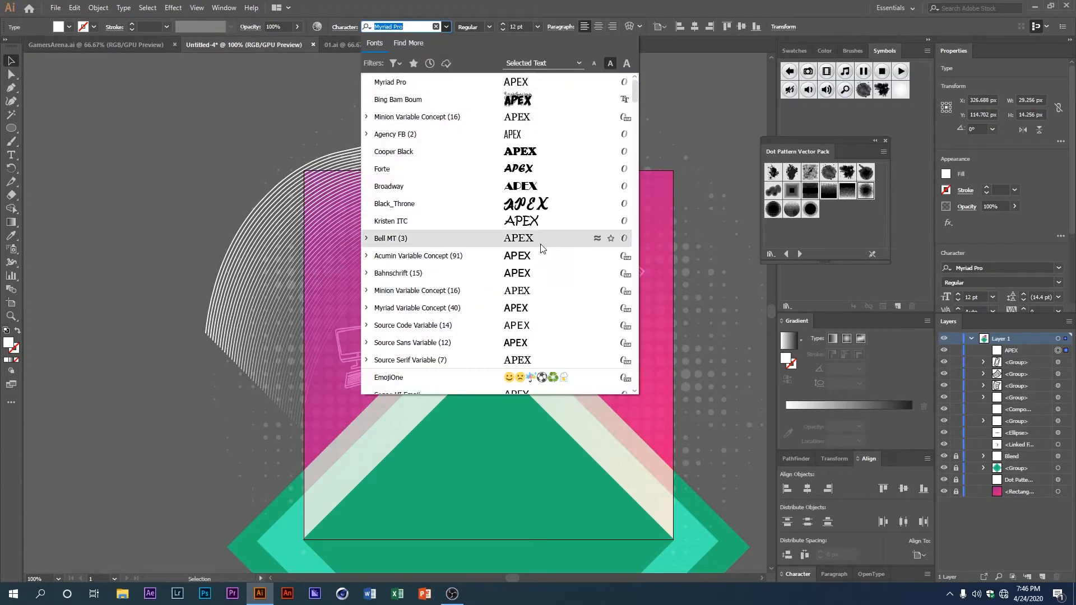
scroll(494, 215, down, 6)
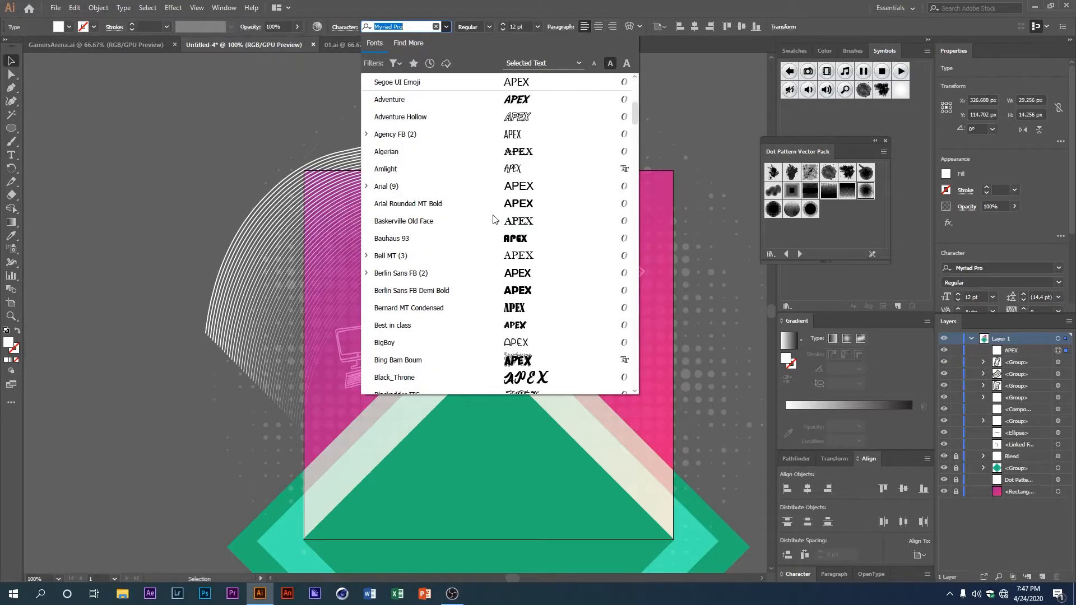
click(456, 350)
- Enlarge the APEX text to 32.7 pt and tilt it clockwise beside the paper-sheet doodles
scroll(560, 226, up, 2)
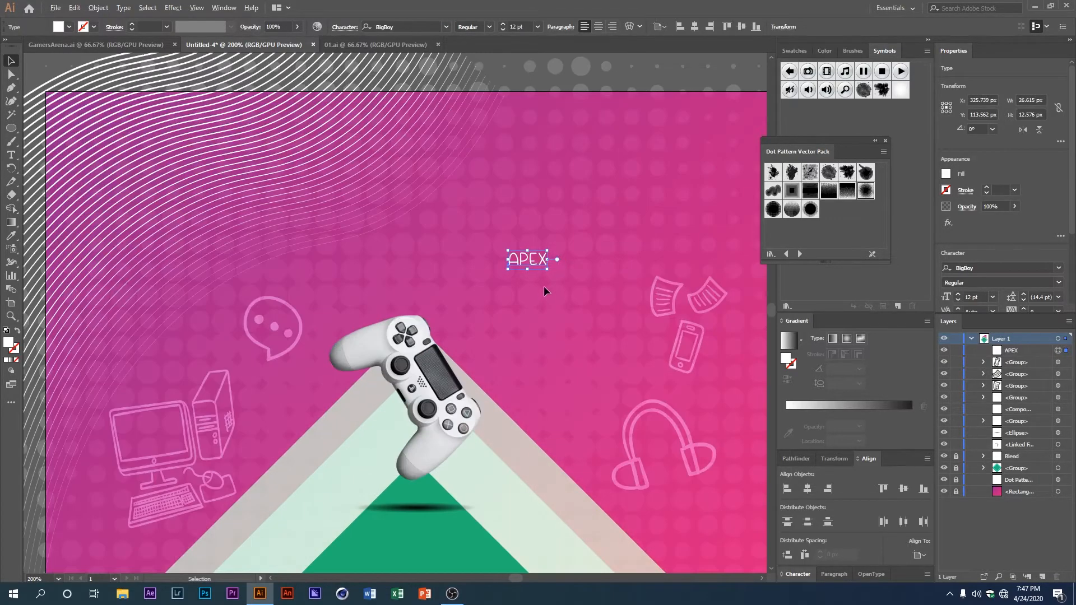
drag(548, 274, 577, 302)
scroll(576, 301, down, 2)
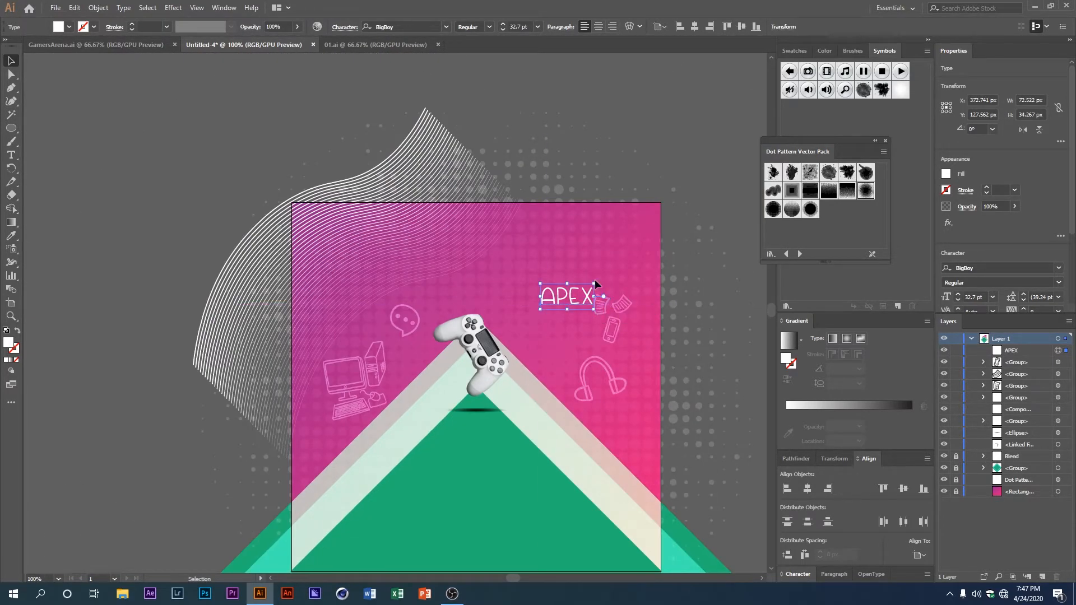
drag(598, 280, 600, 296)
- Make two copies of the APEX text, one on each side of the controller, and change the left copy to PUBG
scroll(566, 297, up, 1)
drag(558, 297, 247, 300)
drag(290, 332, 552, 367)
double_click(263, 302)
key(ctrl+a)
text(PUBG)
click(10, 61)
- Change the text copy right of the controller to FORTNITE and scale it down, tilted along the diamond's edge
drag(584, 335, 597, 368)
double_click(556, 373)
key(ctrl+a)
text(FORTNITE)
click(8, 61)
drag(651, 391, 622, 386)
- Duplicate the FORTNITE text to the left of the controller, change it to CALL OF DUTY and make it smaller
drag(590, 382, 321, 271)
double_click(326, 269)
key(ctrl+a)
drag(369, 296, 323, 382)
text(CALL OF DUTY)
click(10, 61)
drag(389, 352, 343, 382)
- Duplicate the PUBG text above the controller and change the copy to FIFA
drag(280, 343, 393, 300)
double_click(398, 269)
key(ctrl+a)
text(FIFA)
key(Escape)
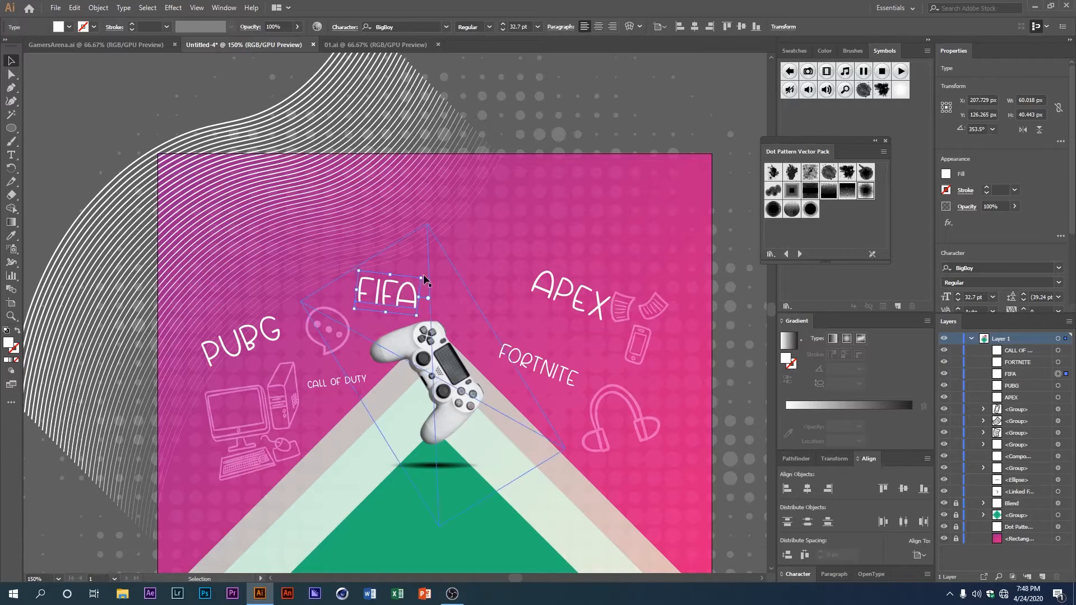
- Select the game title texts together, set their blending mode to Soft Light and deselect them
shift+click(545, 350)
shift+click(553, 304)
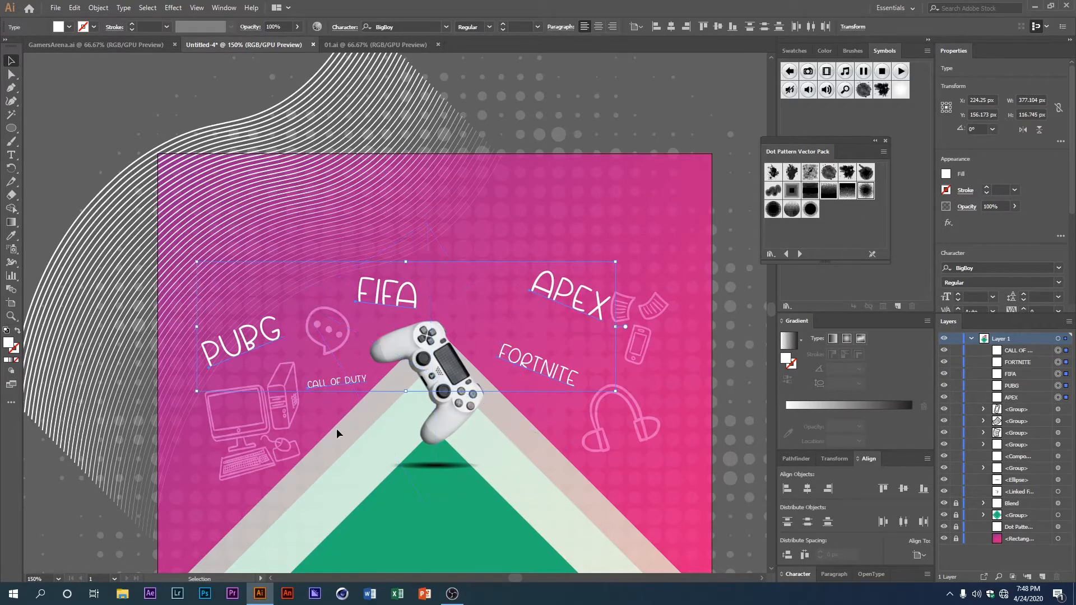
right_click(379, 298)
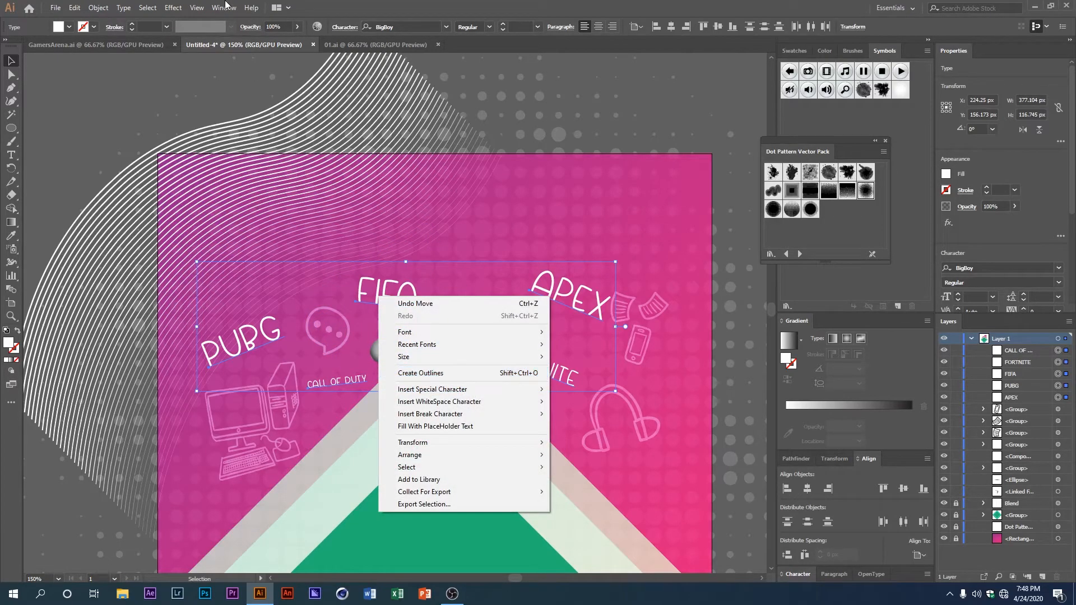
click(250, 29)
click(161, 45)
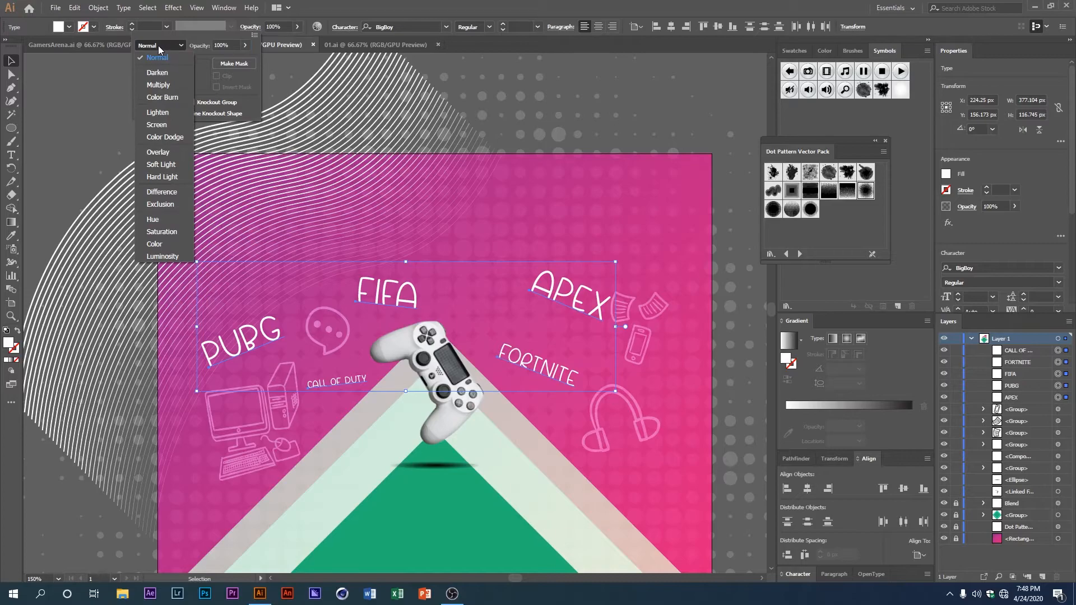
click(167, 165)
key(ctrl+1)
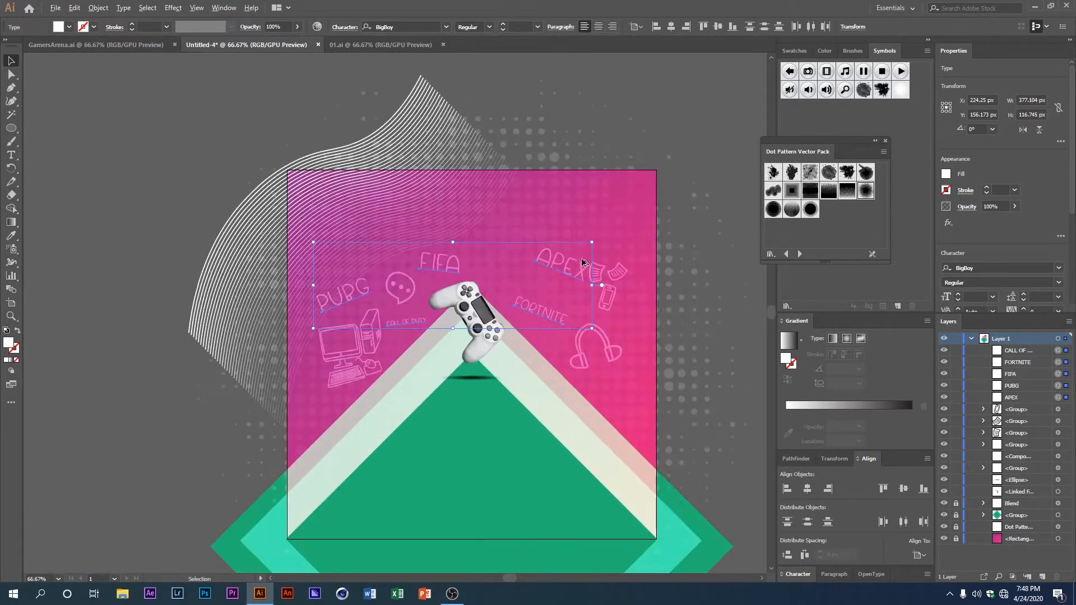
click(547, 231)
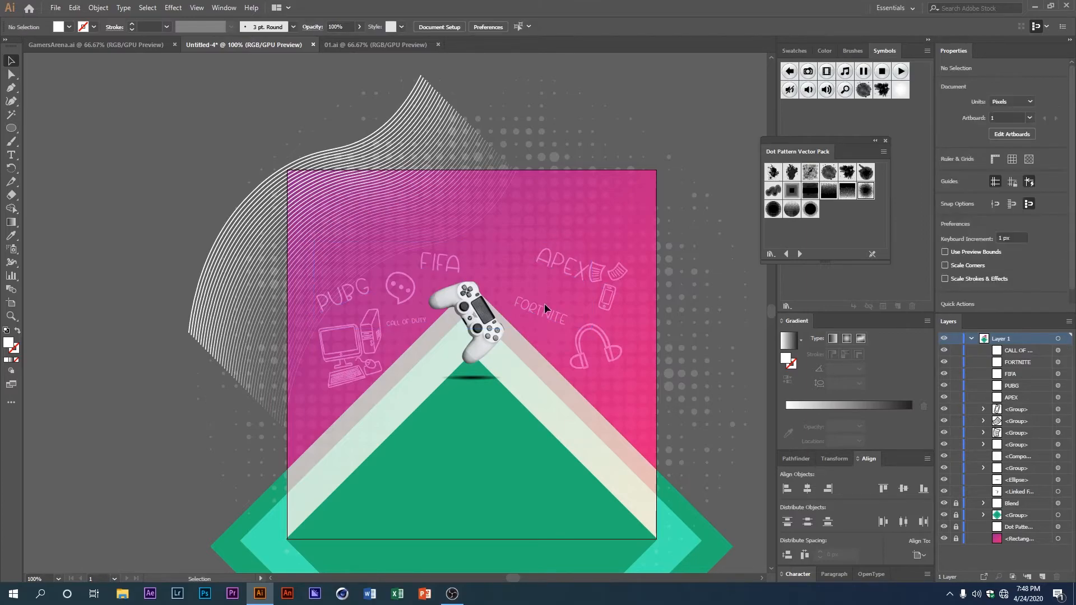
- Rotate the FORTNITE text counterclockwise so it slopes upward to the right, and deselect it
click(546, 317)
drag(569, 333, 573, 311)
click(641, 300)
- Examine the poster's game titles, doodles and the empty green area below the controller
scroll(479, 274, down, 1)
scroll(487, 328, down, 1)
scroll(486, 327, up, 2)
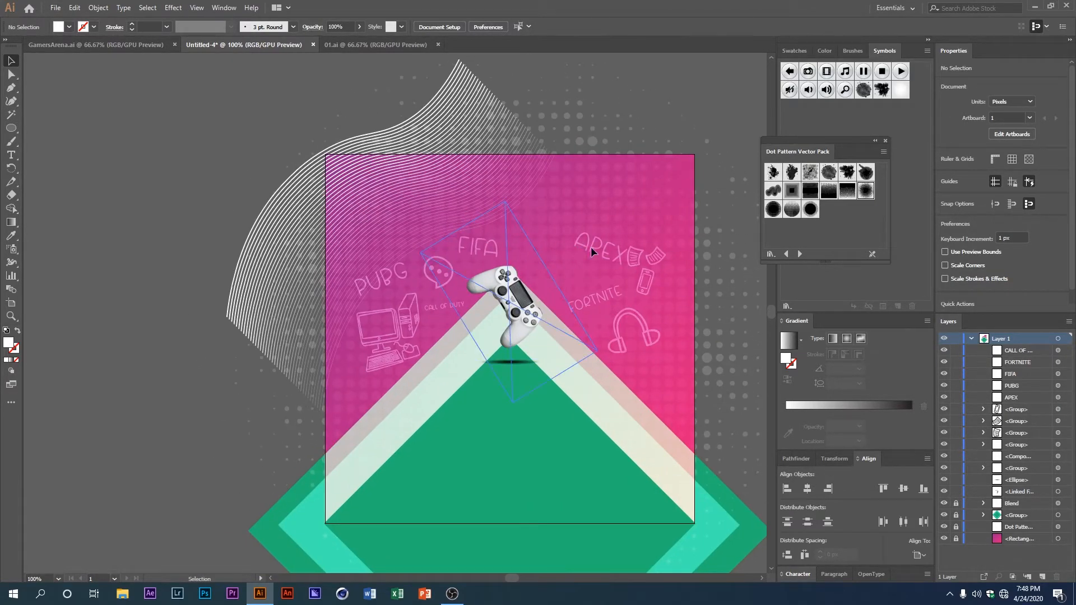
scroll(566, 293, down, 1)
scroll(535, 403, up, 1)
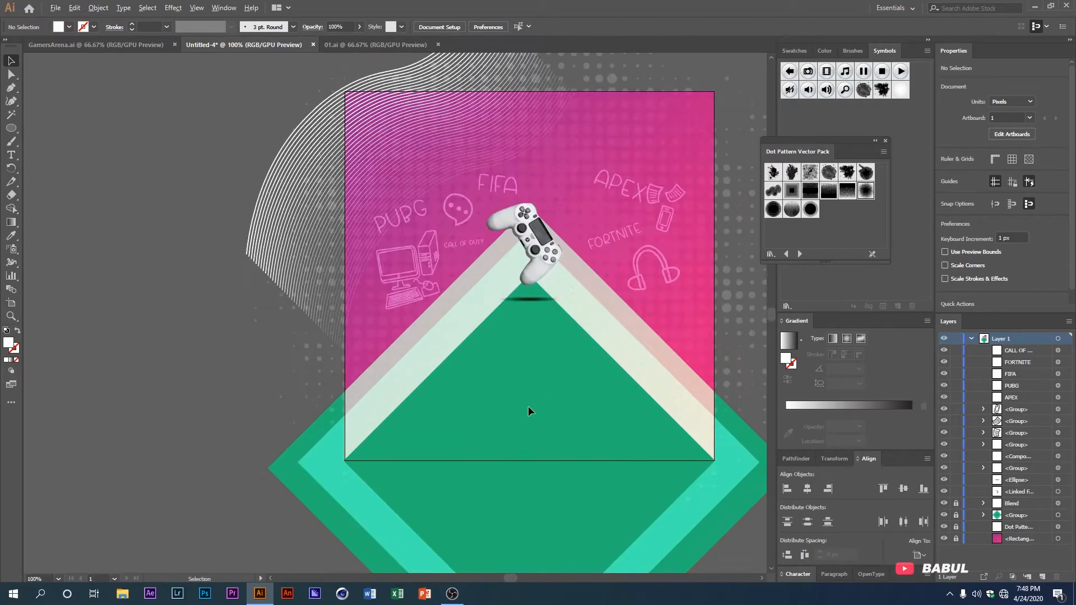
drag(511, 412, 472, 407)
scroll(508, 391, up, 1)
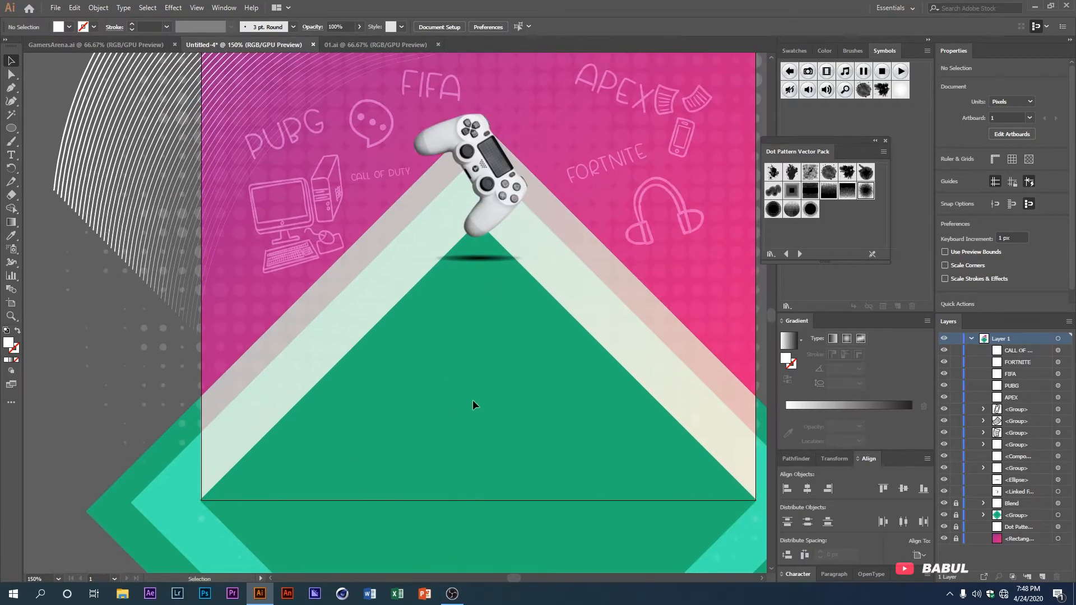
scroll(475, 400, down, 1)
scroll(451, 403, up, 1)
scroll(449, 412, down, 1)
drag(418, 419, 437, 408)
drag(436, 255, 431, 320)
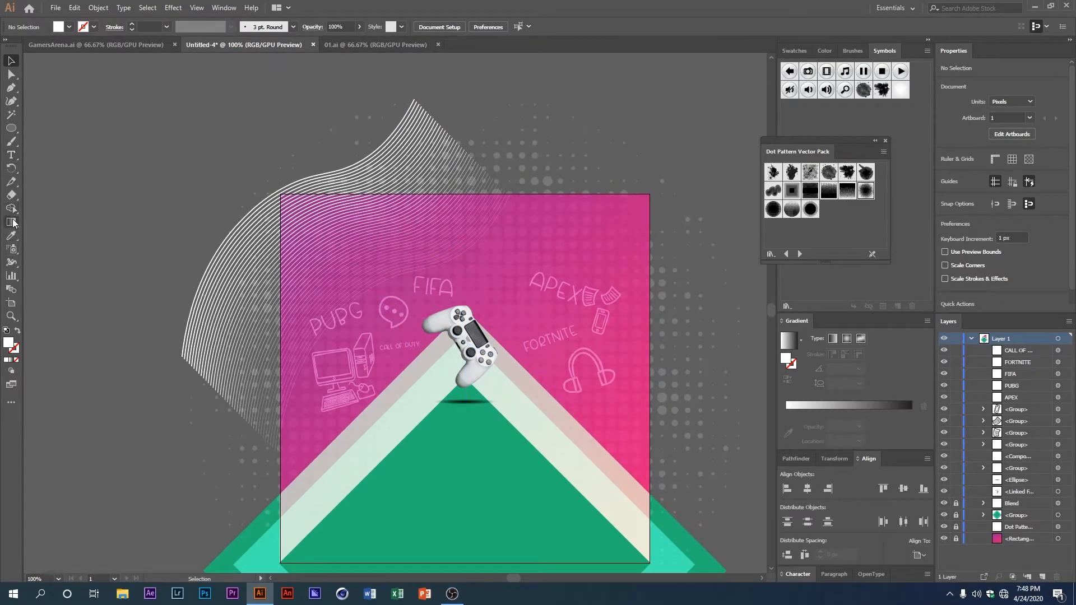
- Add the title text E SPORTS TOURNAMENT in the poster's upper part and fill it with white
click(11, 155)
click(394, 236)
text(E)
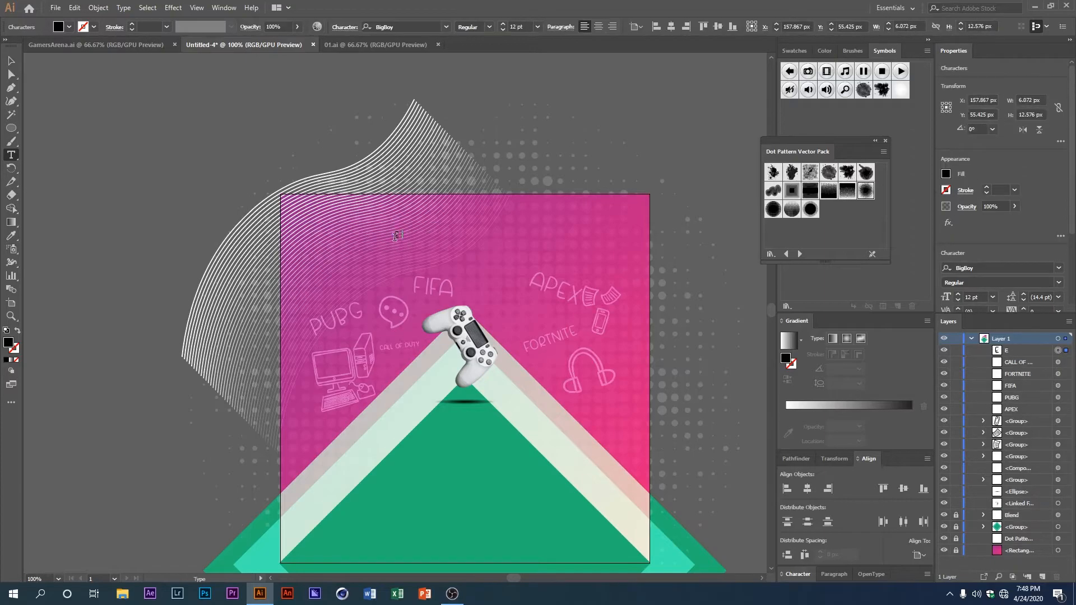
text(ENT)
key(Escape)
click(69, 27)
click(12, 51)
- Set the title's font to Black_Throne, and enlarge and center it above the game titles
click(446, 27)
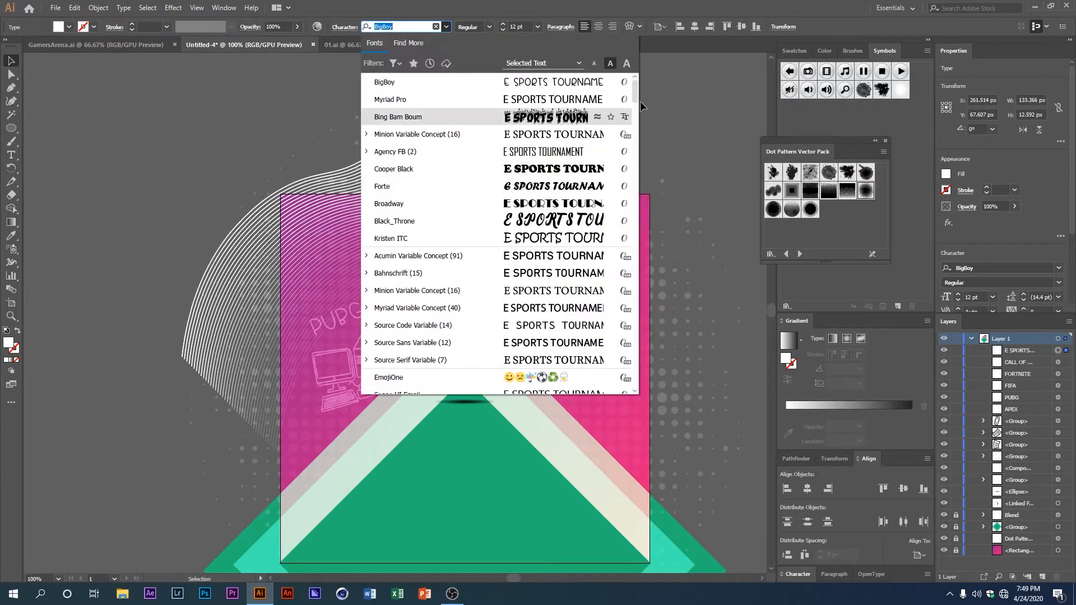
scroll(637, 147, down, 5)
scroll(593, 187, up, 5)
click(593, 187)
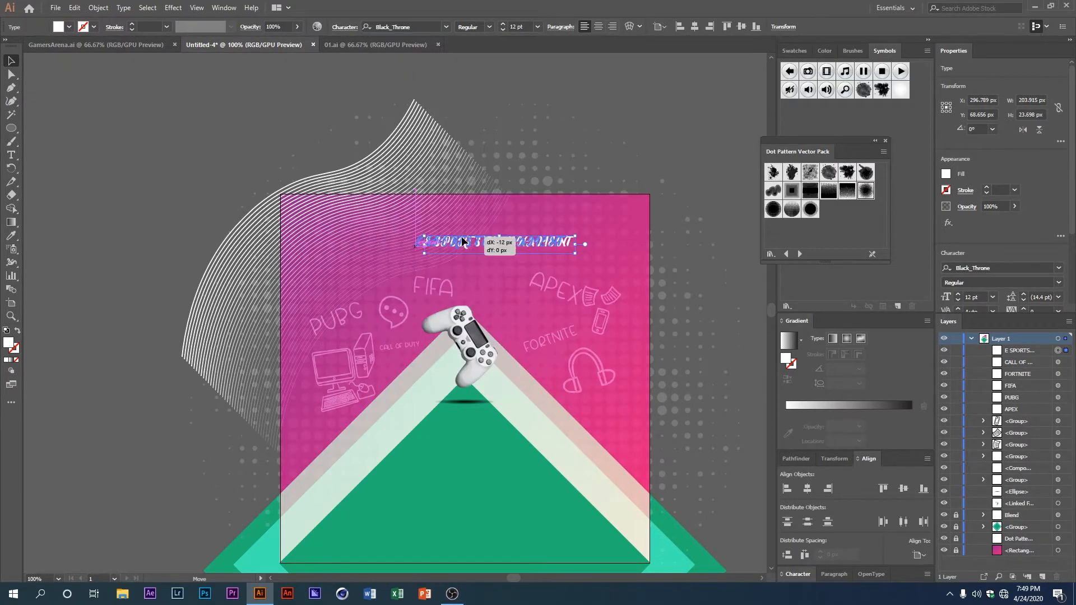
scroll(503, 27, up, 7)
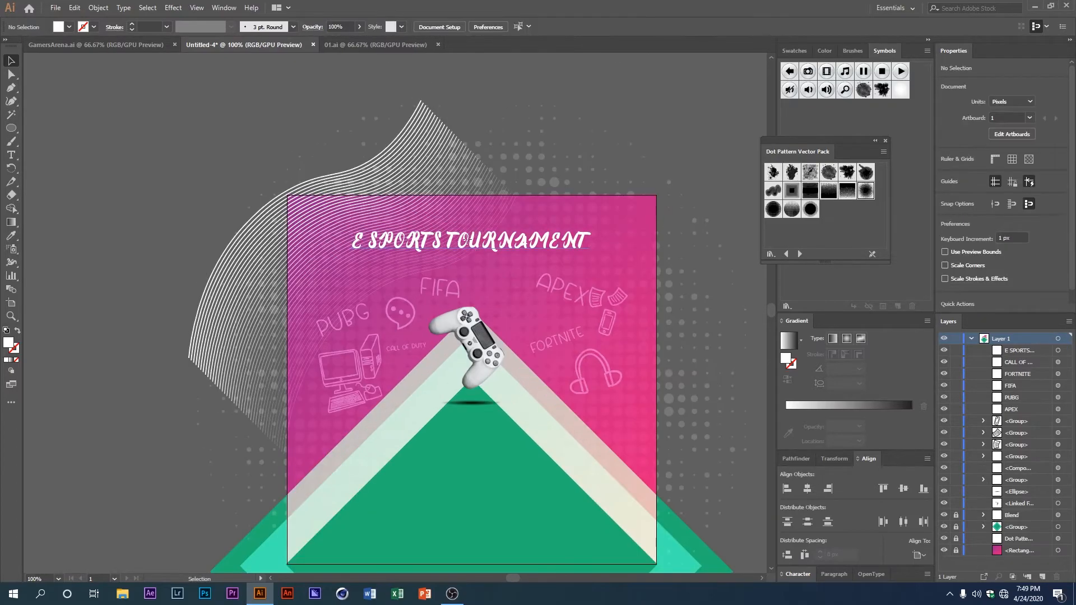
- Change the headline text's fill to teal and deselect it
click(69, 27)
click(70, 53)
key(Escape)
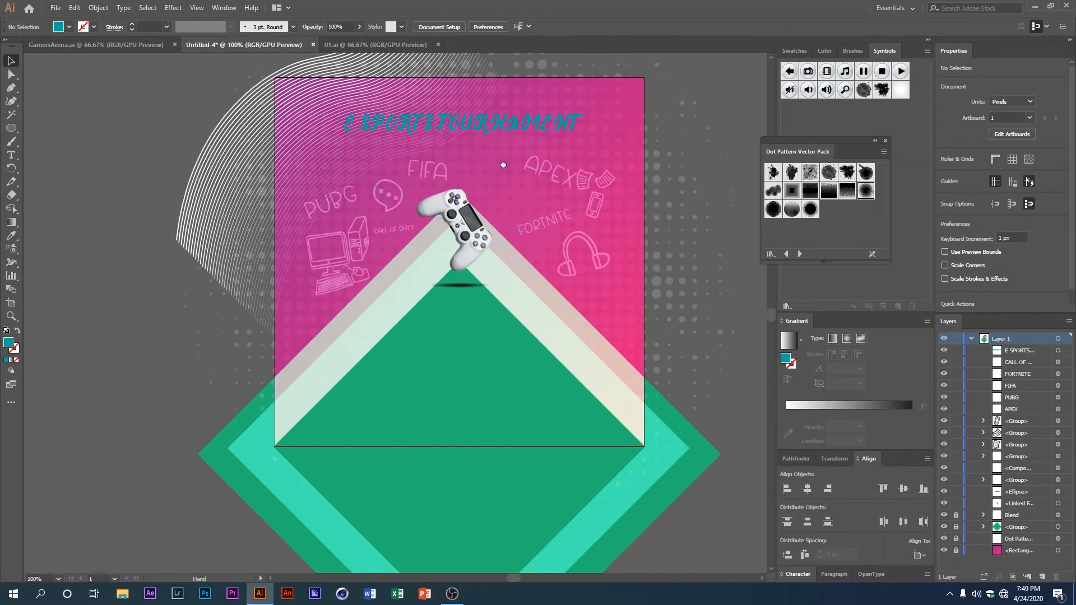
- Retype the headline in mixed case as E Sports Tournament and deselect it
key(ctrl+equal)
double_click(415, 238)
key(ctrl+a)
text(e Sports Tournament)
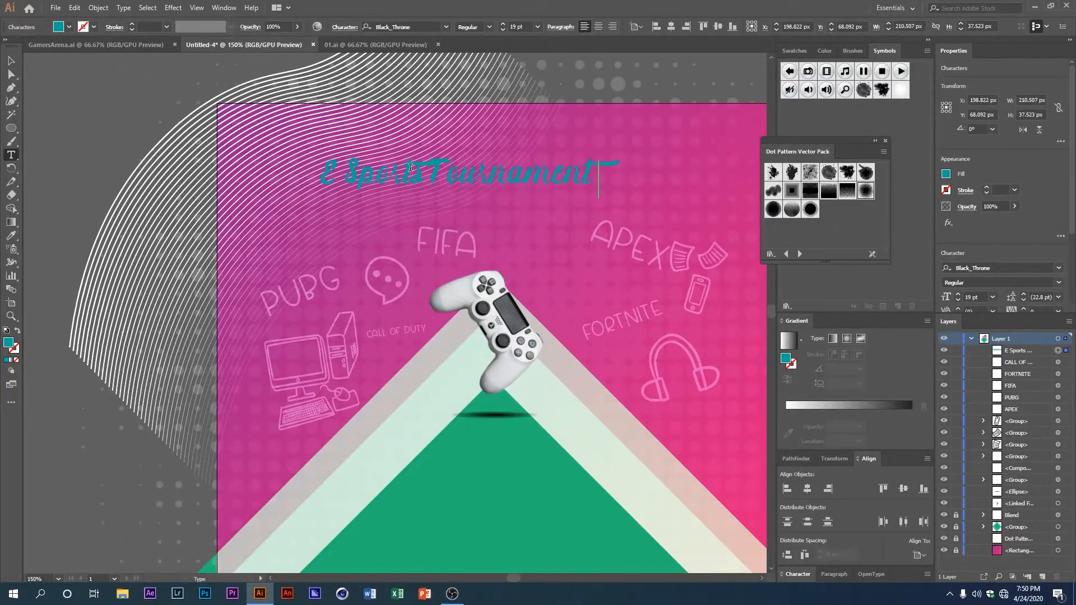
key(Escape)
key(ctrl+minus)
key(ctrl+minus)
key(ctrl+minus)
click(694, 240)
- Add the text Info in the green triangle just below the controller's shadow
scroll(462, 199, up, 1)
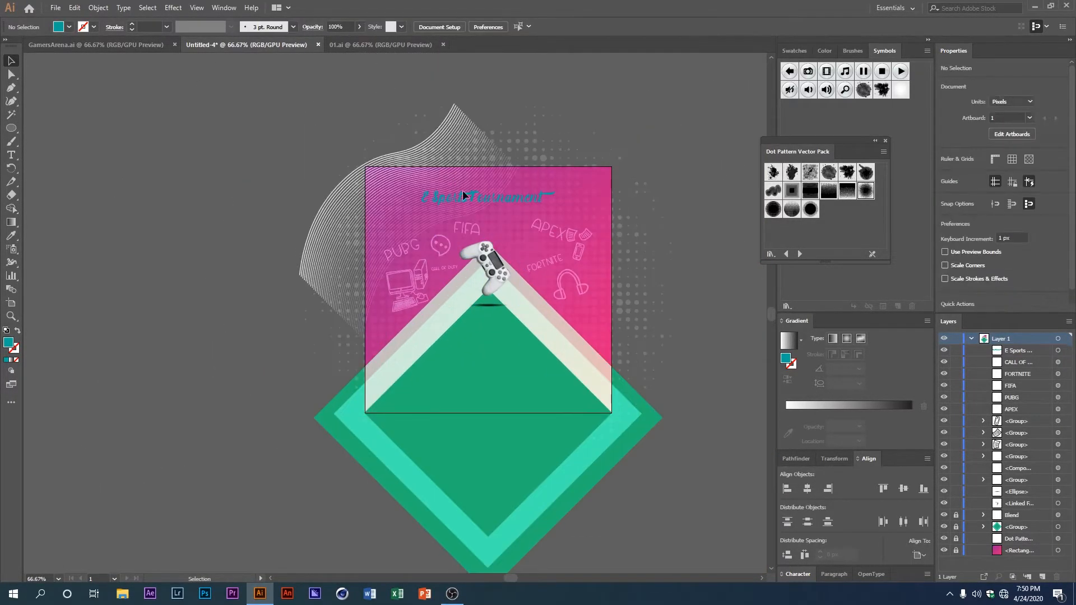
scroll(502, 211, up, 2)
scroll(499, 217, down, 1)
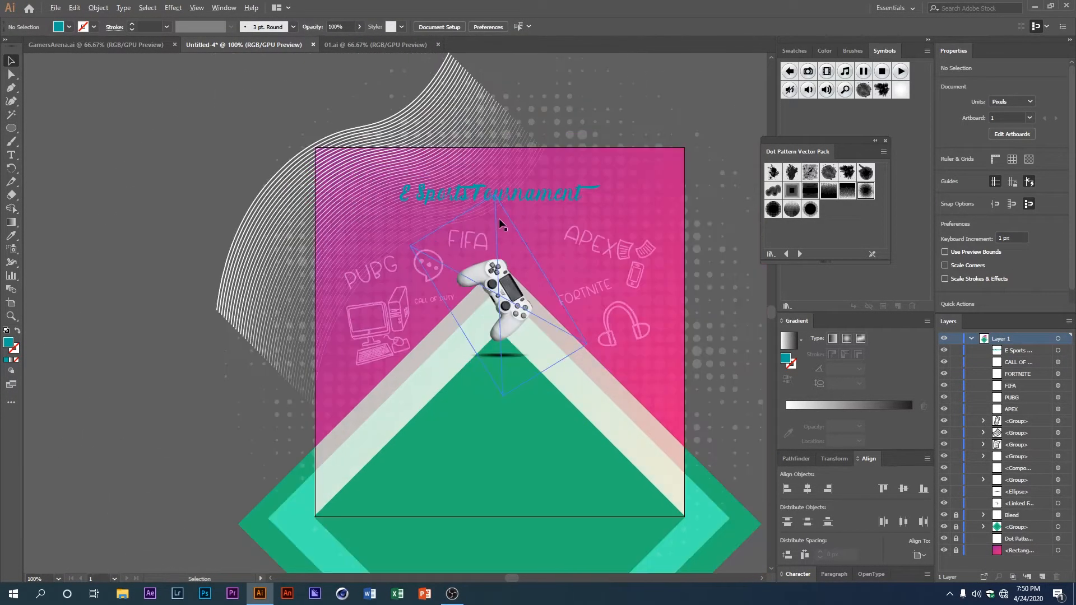
scroll(560, 297, down, 1)
scroll(541, 320, down, 1)
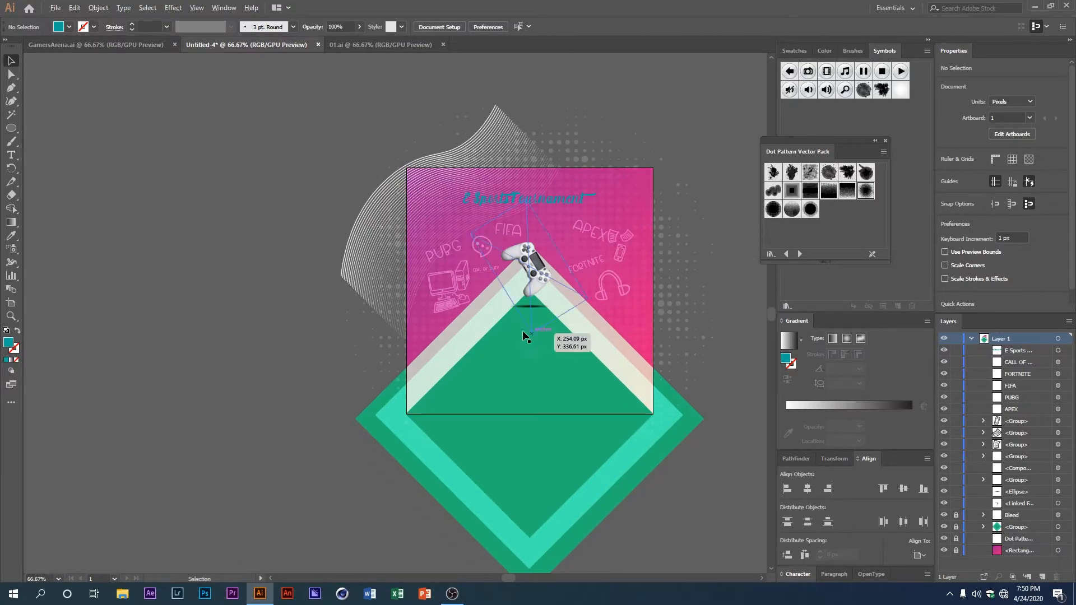
scroll(532, 362, up, 1)
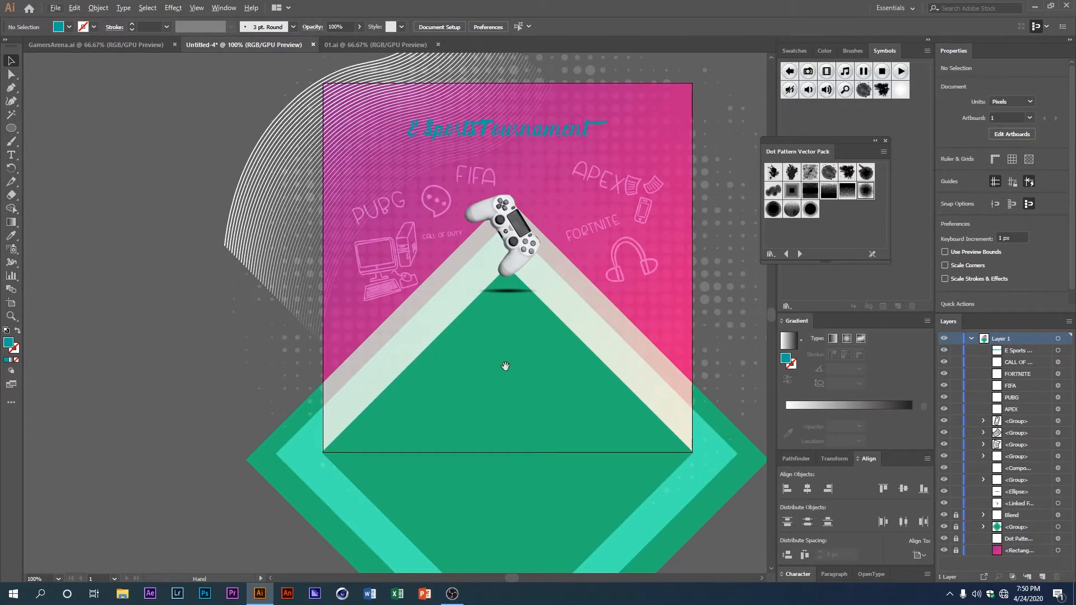
scroll(476, 327, up, 1)
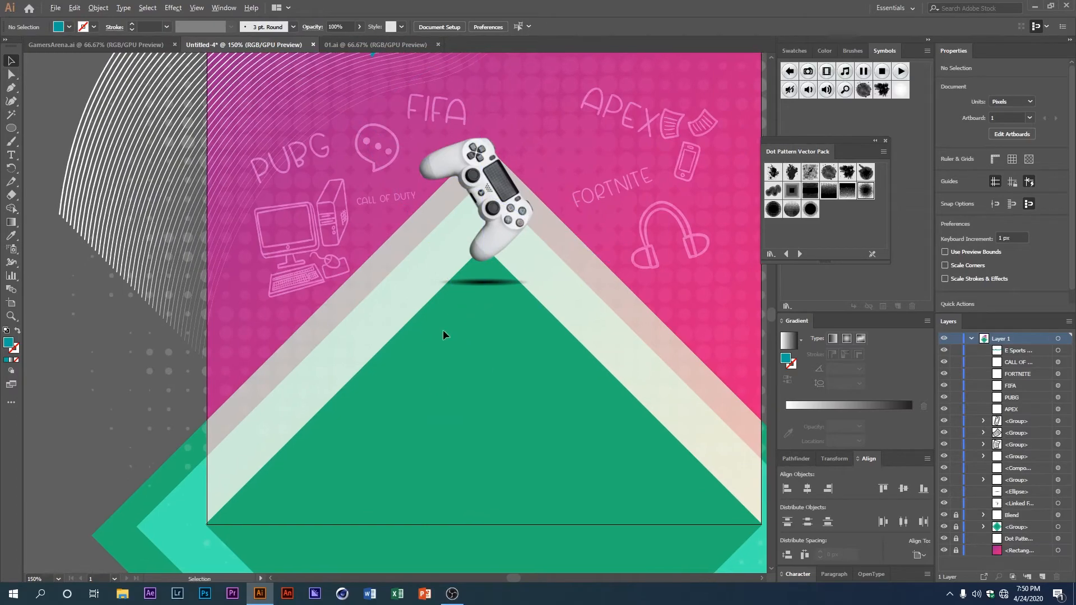
click(11, 158)
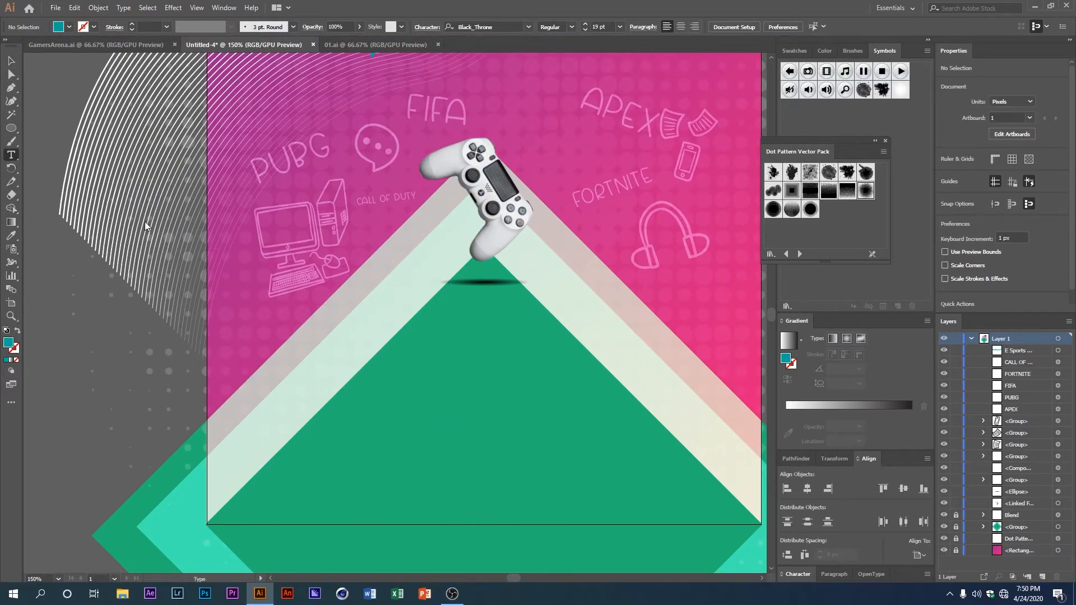
click(448, 330)
text(I)
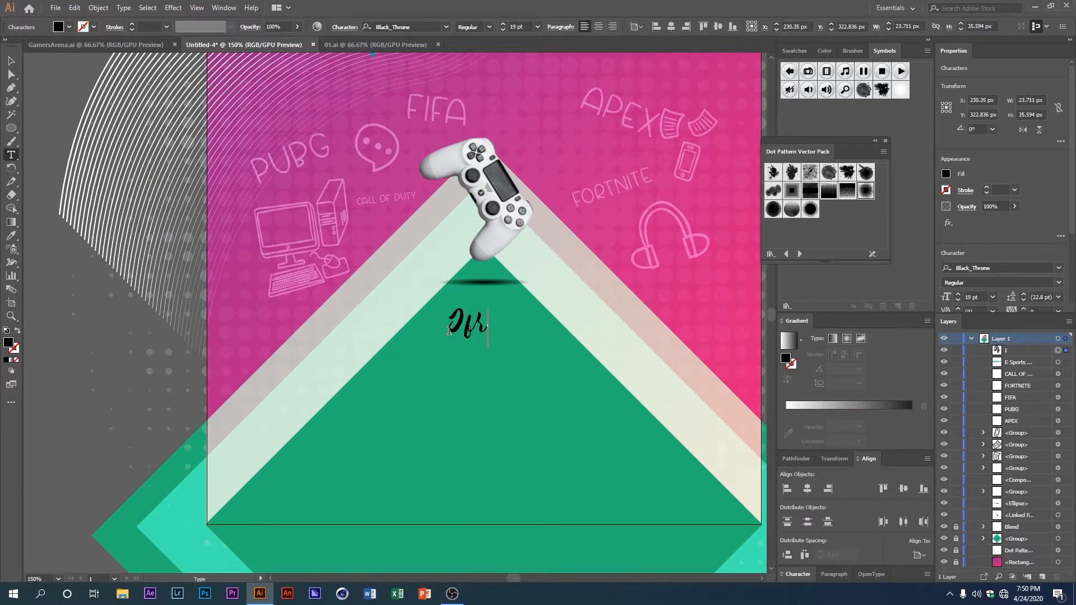
text(nfo)
- Try Myriad Pro on the Info text, and set its font to BigBoy
key(ctrl+a)
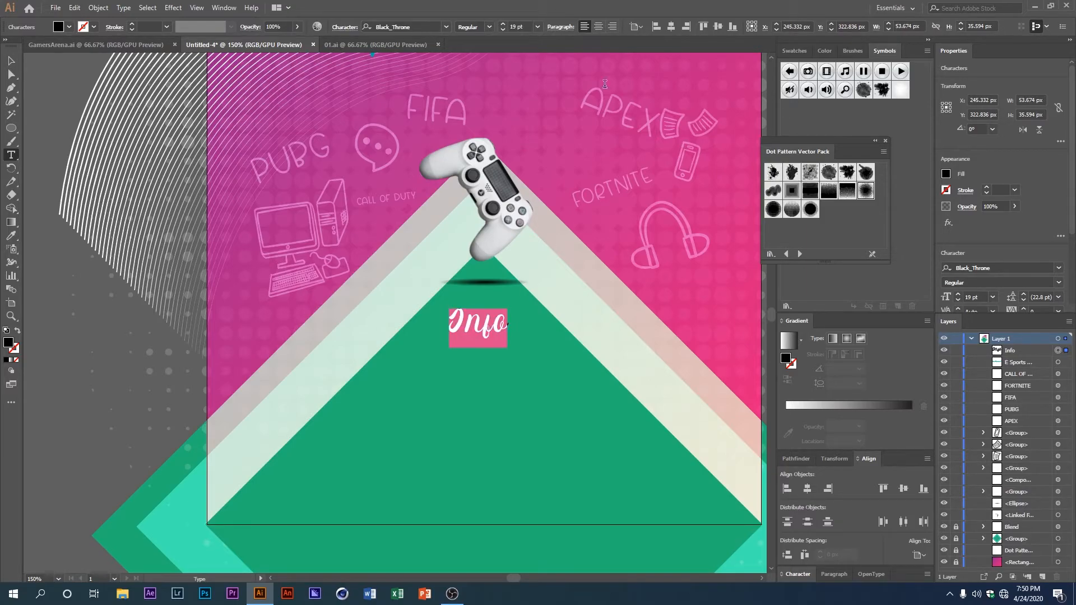
click(446, 26)
click(419, 110)
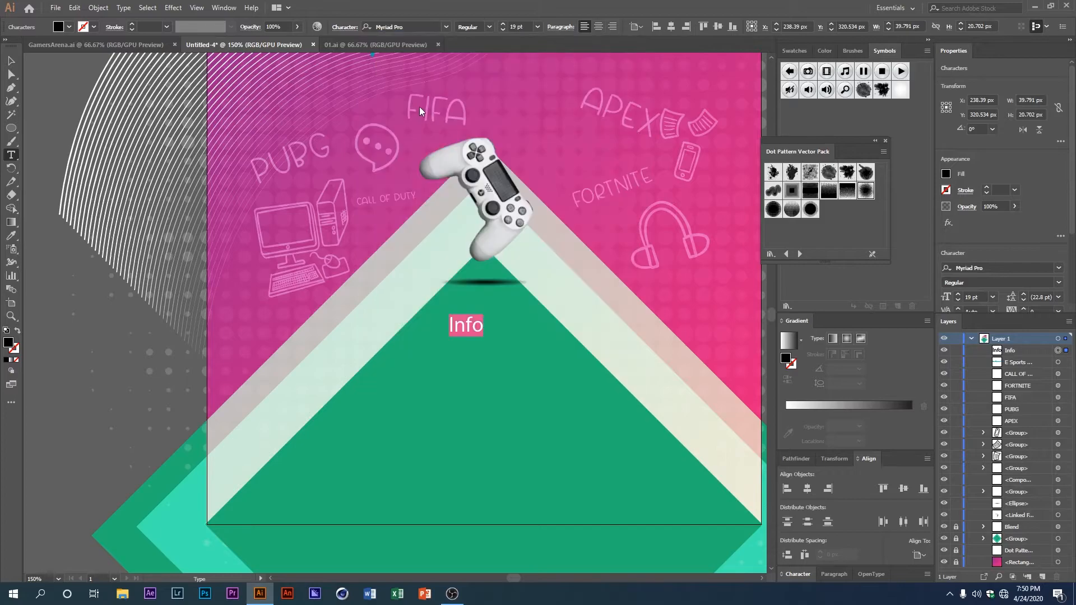
click(446, 27)
click(404, 114)
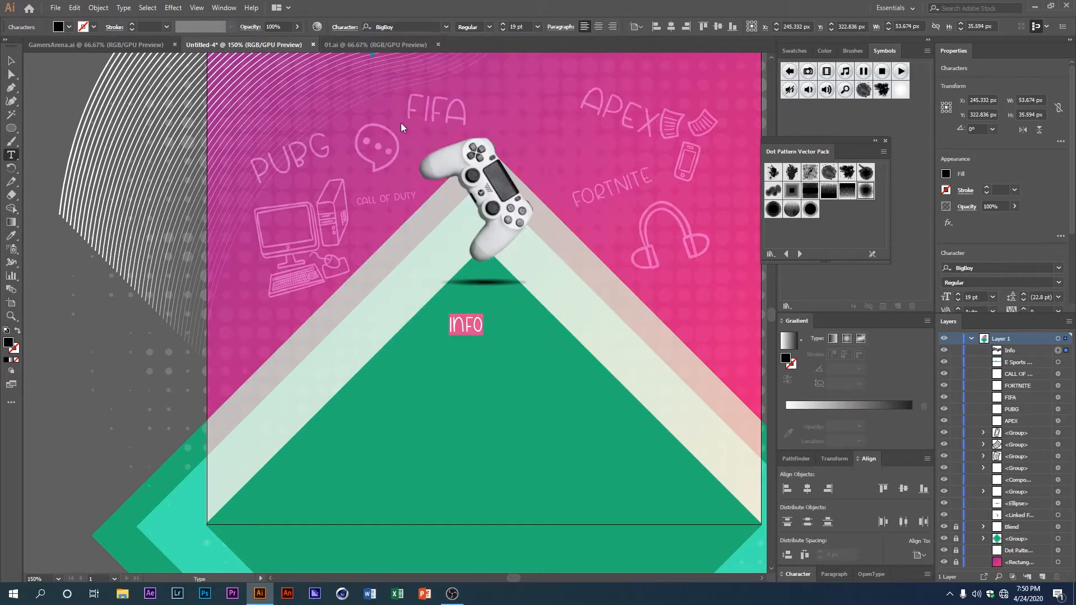
click(11, 60)
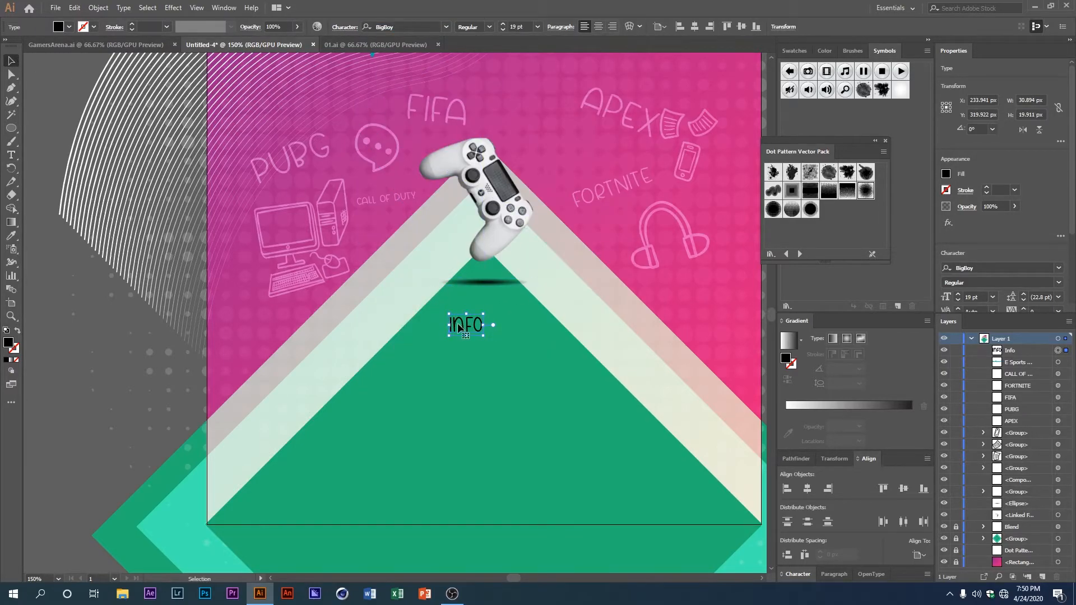
- Move the Info text down and to the left, and extend its wording to Info to the event
drag(454, 325, 425, 354)
double_click(449, 355)
text(to the)
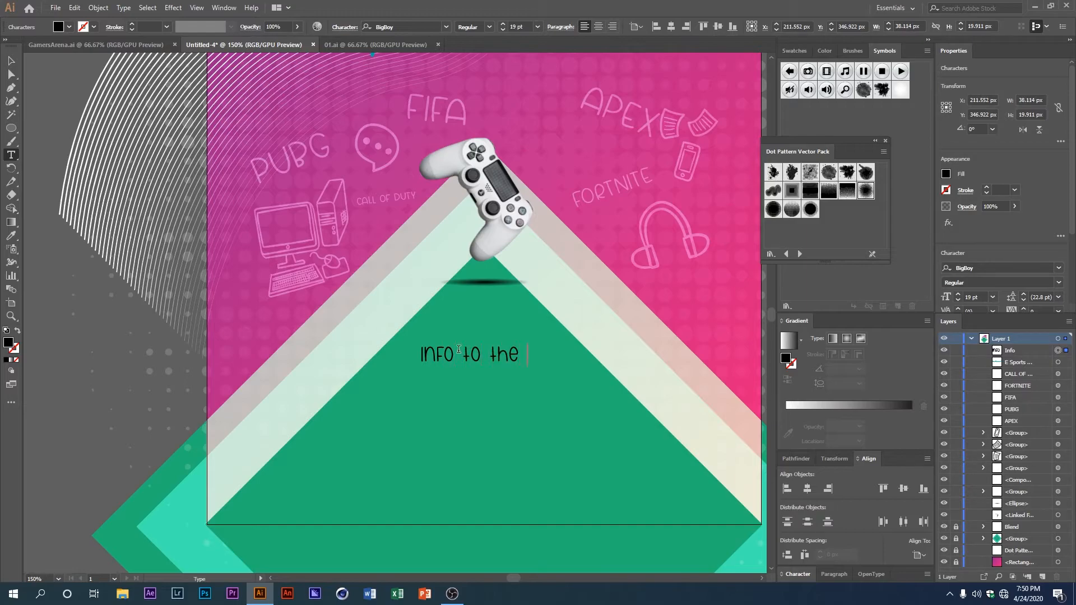
text( event)
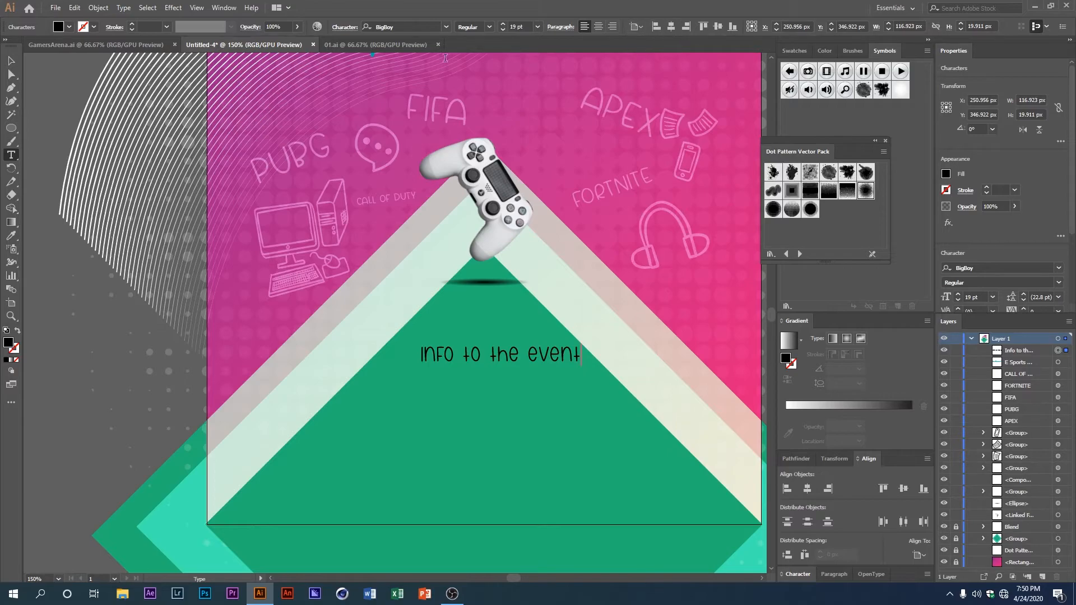
click(12, 59)
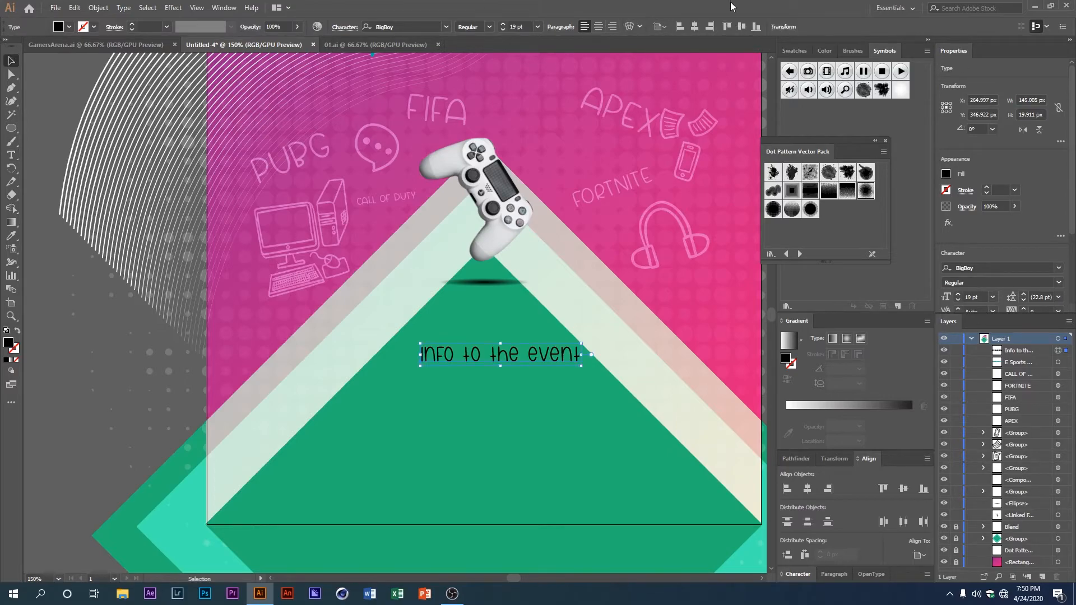
- Center the Info to the event text horizontally on the artboard, fill it with white and deselect it
click(694, 27)
click(69, 27)
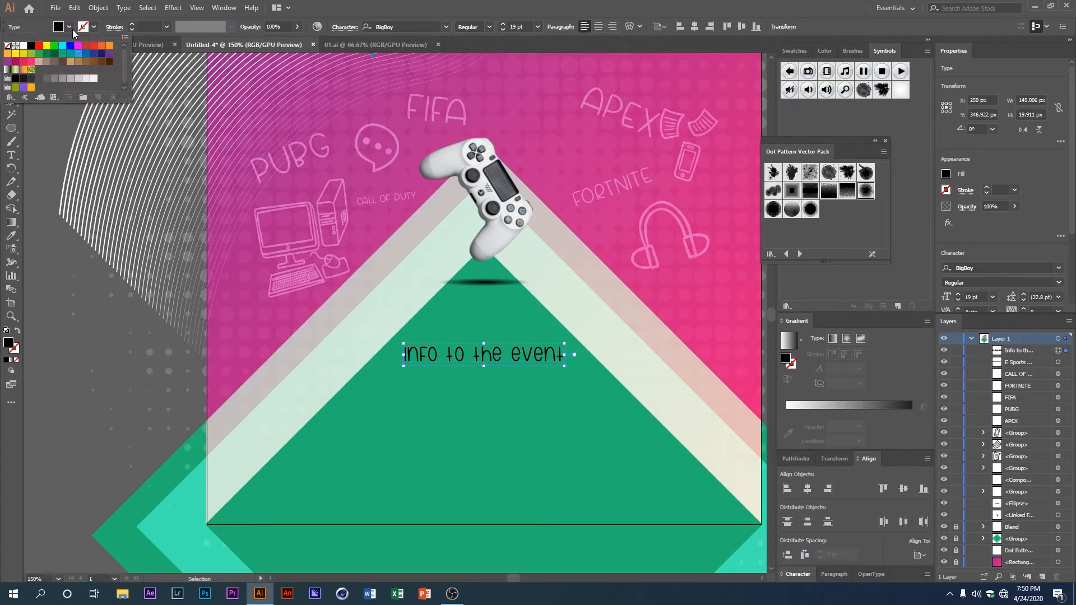
click(23, 46)
click(380, 393)
- Add a 10 pt area text frame about 169 by 57 px below Info to the event, keeping the Lorem ipsum placeholder text
scroll(472, 379, down, 1)
drag(473, 379, 475, 366)
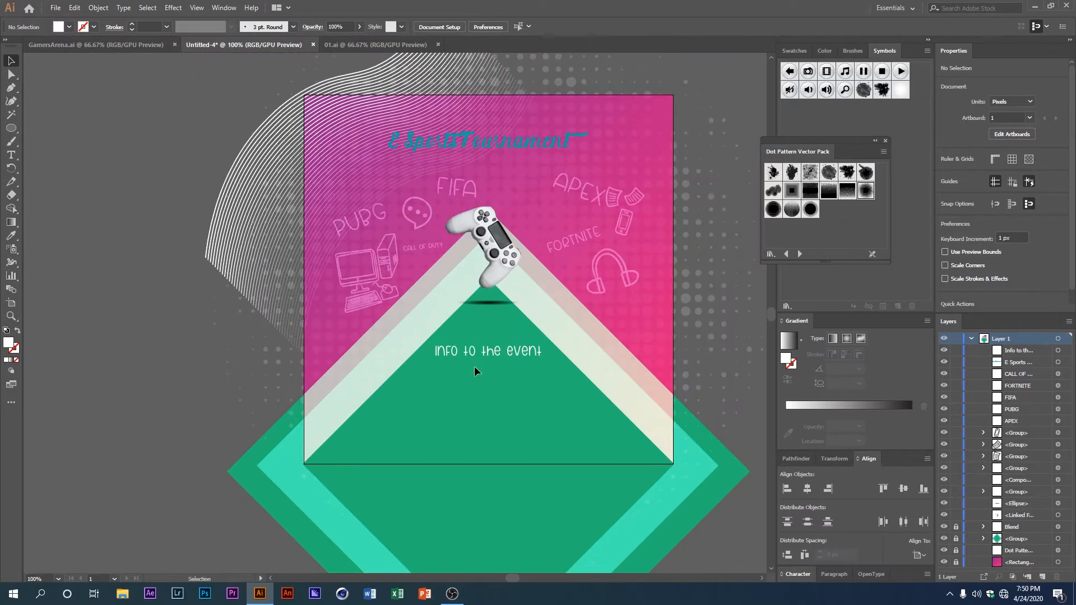
scroll(474, 366, up, 1)
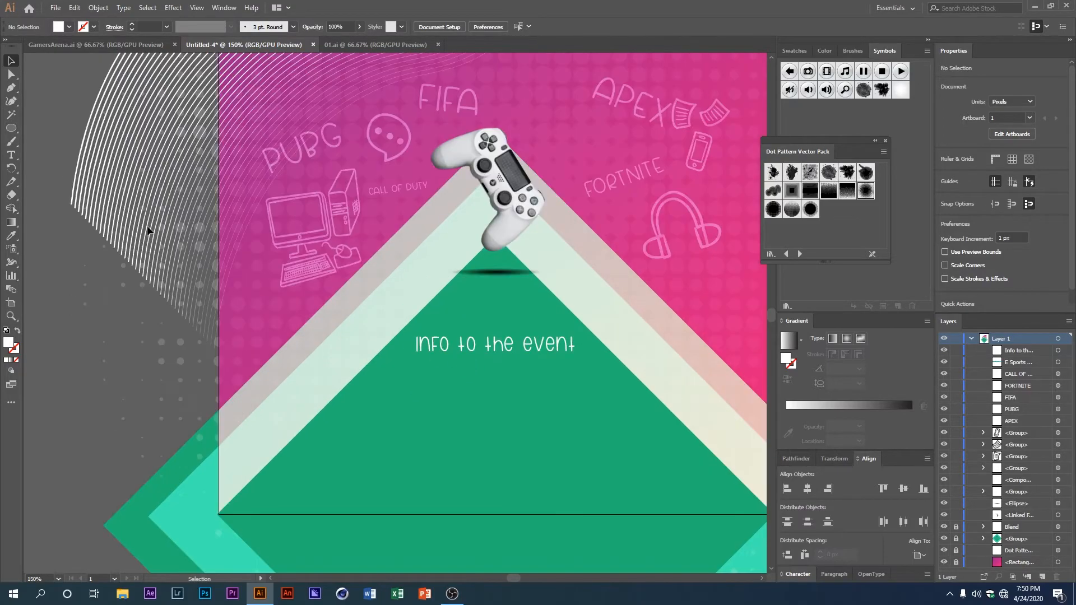
click(11, 154)
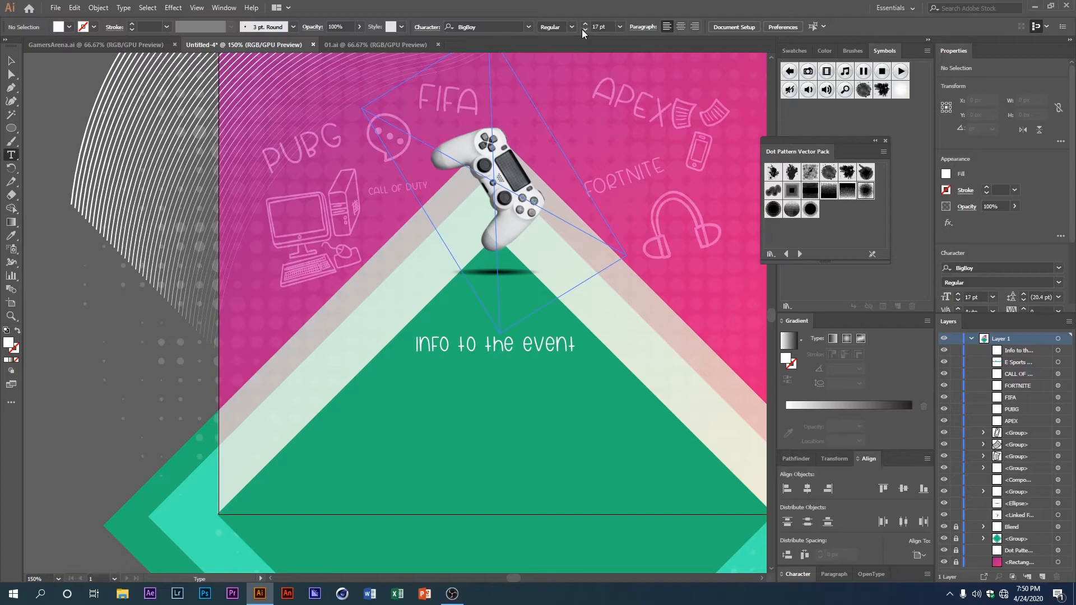
click(584, 30)
drag(395, 372, 582, 433)
key(BackSpace)
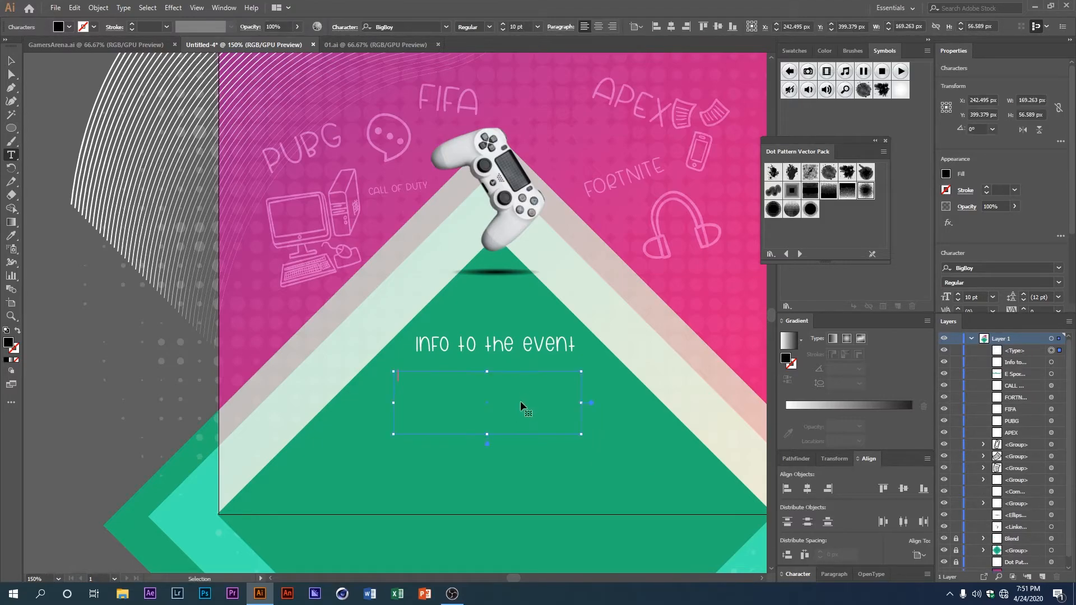
key(ctrl+z)
click(10, 61)
- Draw a 78 x 26 px rectangle below and left of the paragraph, filled with the pink gradient sampled from the background
scroll(39, 242, down, 2)
drag(11, 128, 44, 134)
drag(349, 419, 391, 435)
click(15, 235)
click(320, 306)
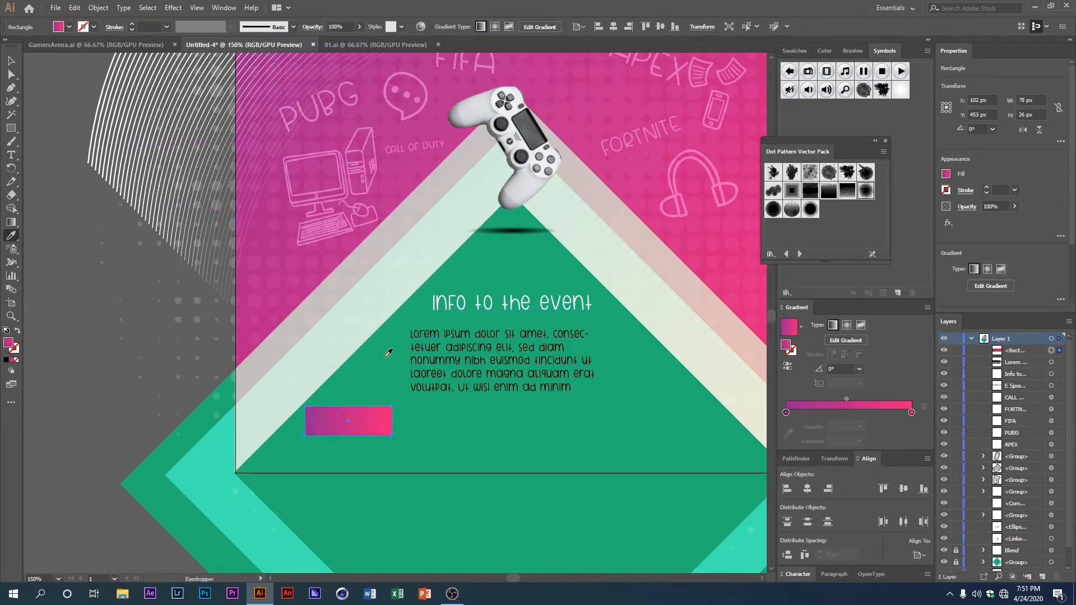
- Round the gradient rectangle's corners to 13 px and shift it slightly right and down
scroll(359, 364, down, 1)
click(11, 60)
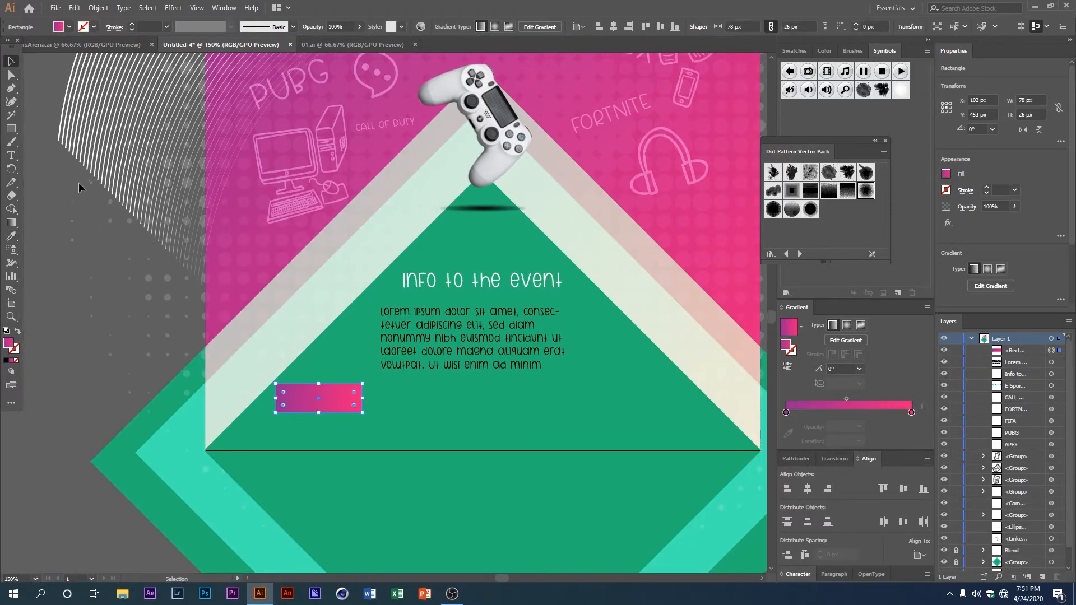
drag(318, 393, 345, 397)
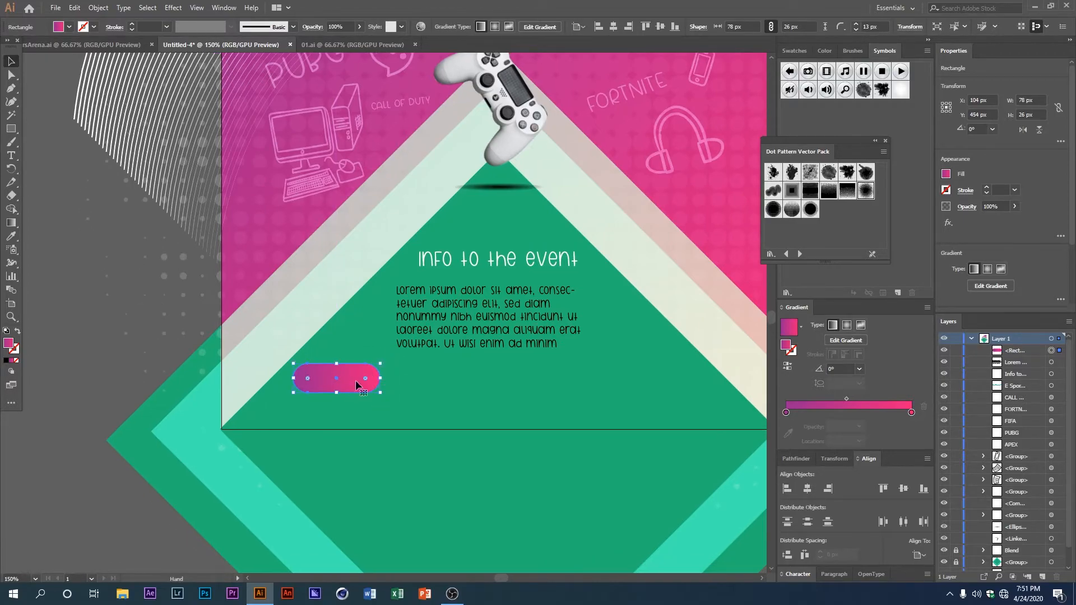
- Add the text Join Now on the rounded gradient button
scroll(336, 379, up, 2)
scroll(319, 377, up, 1)
drag(285, 373, 284, 375)
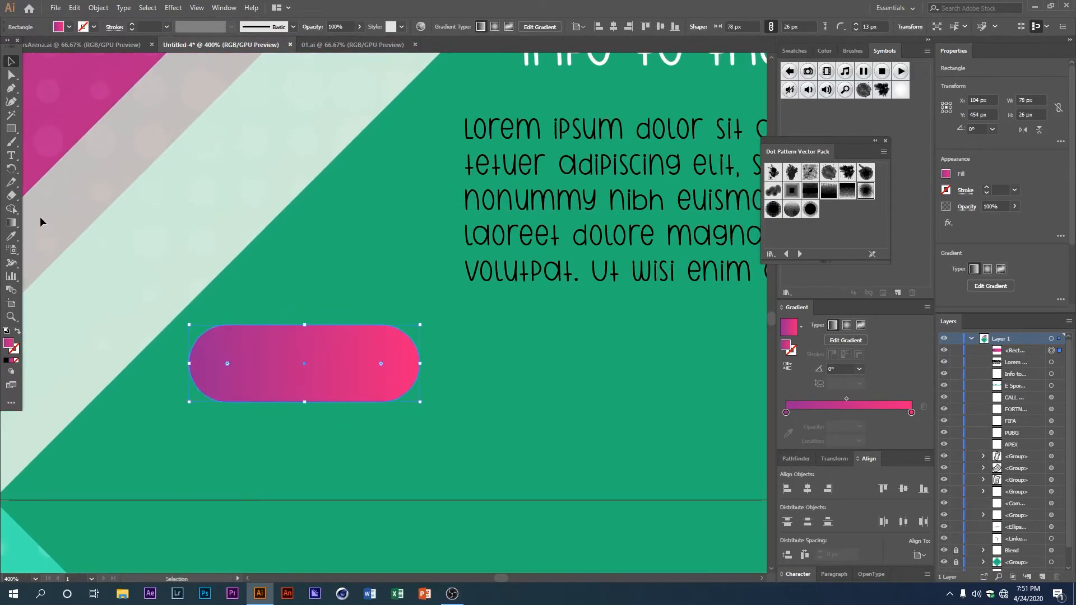
click(12, 158)
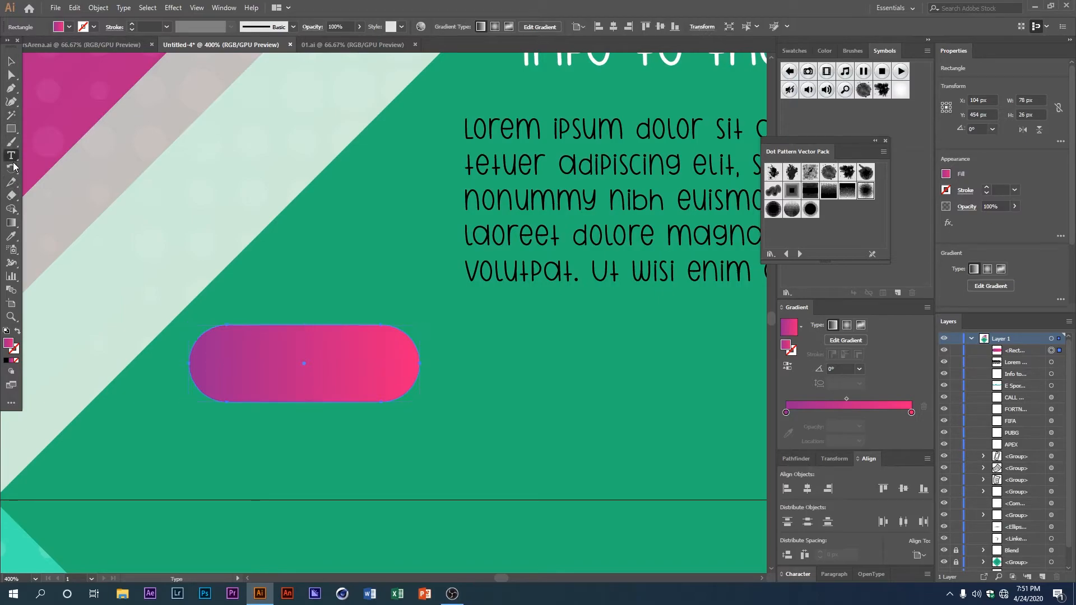
click(222, 360)
text(j)
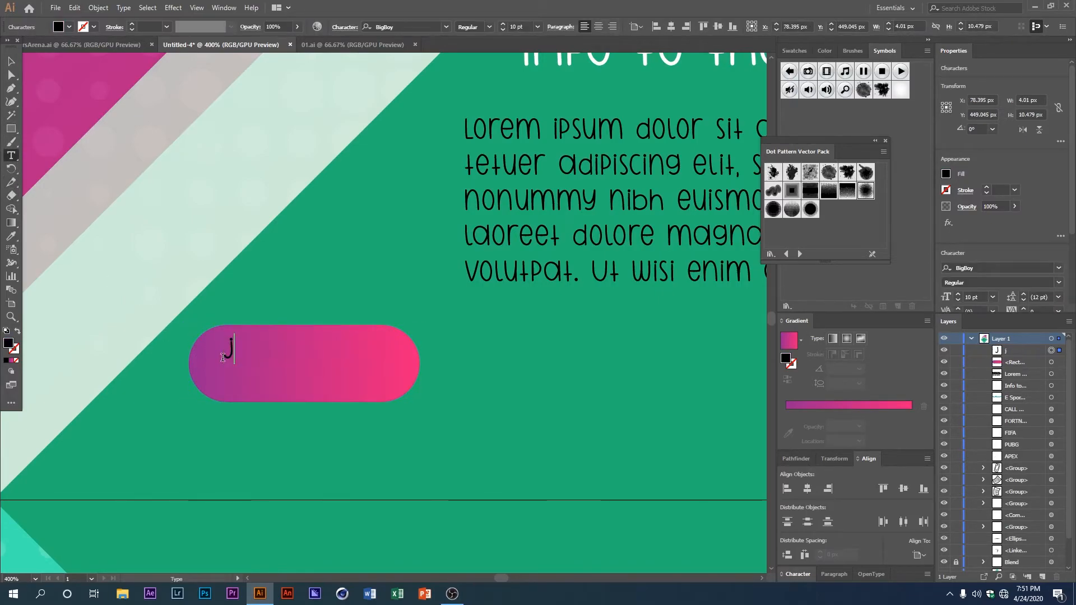
text(iint)
key(ctrl+a)
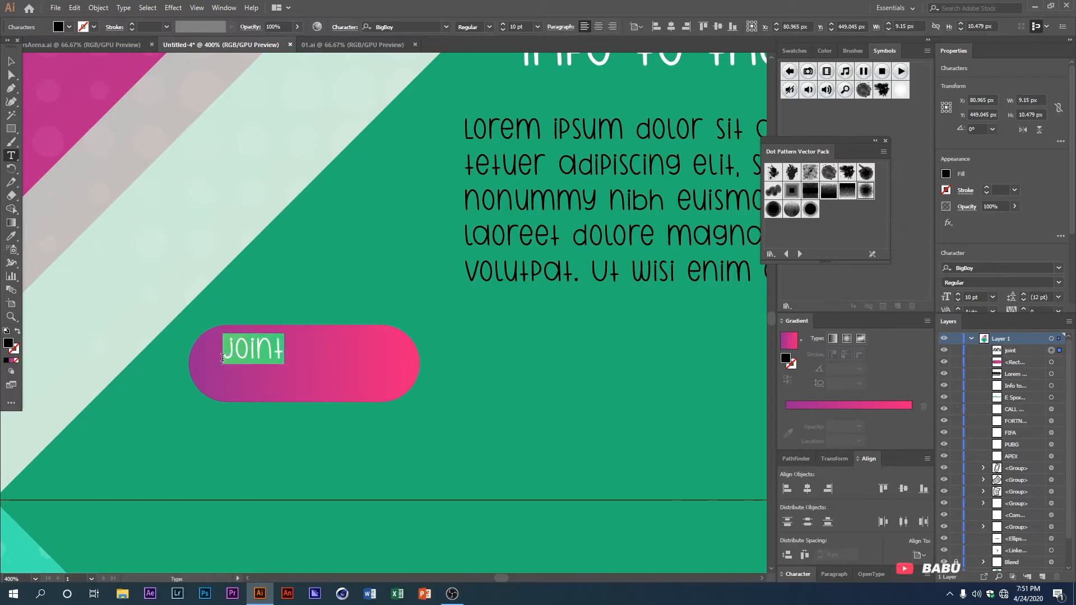
text(Joint)
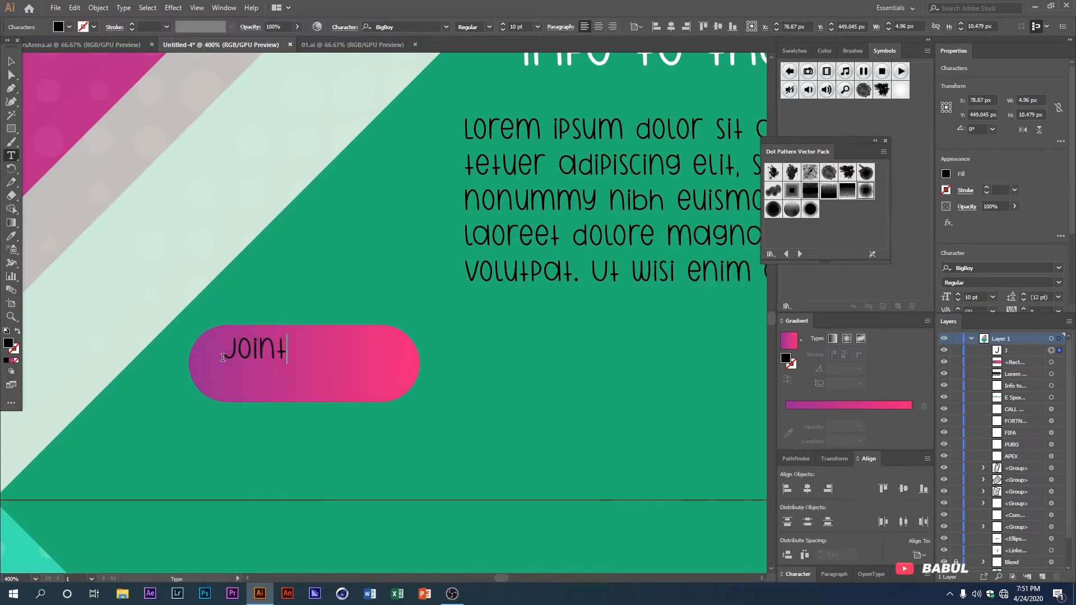
key(BackSpace)
key(BackSpace)
text(Now)
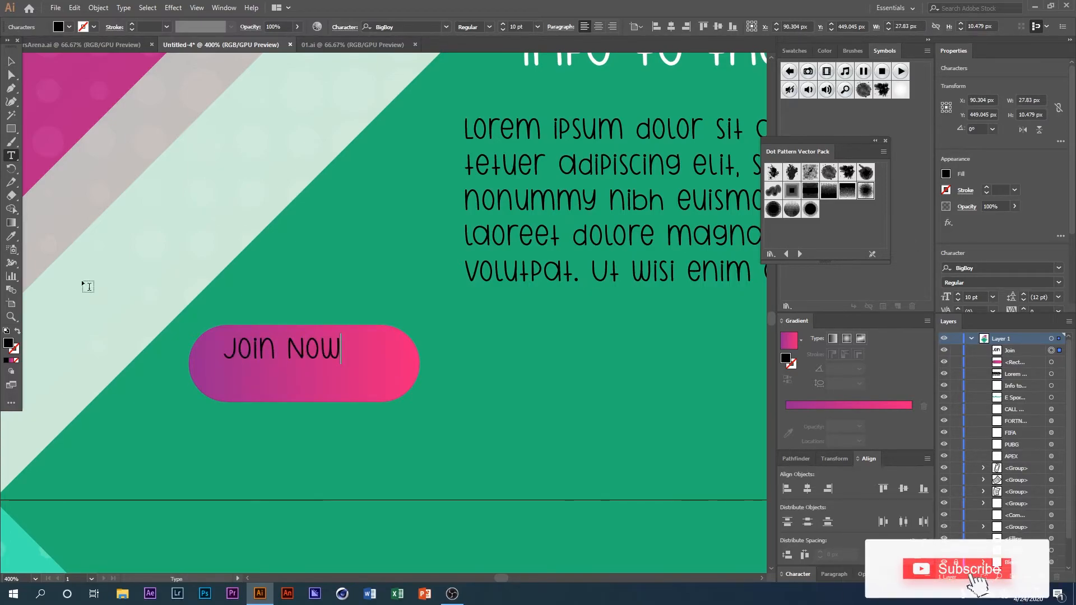
- Select the Join Now text and its button, switch alignment to the selection and center them horizontally
click(11, 60)
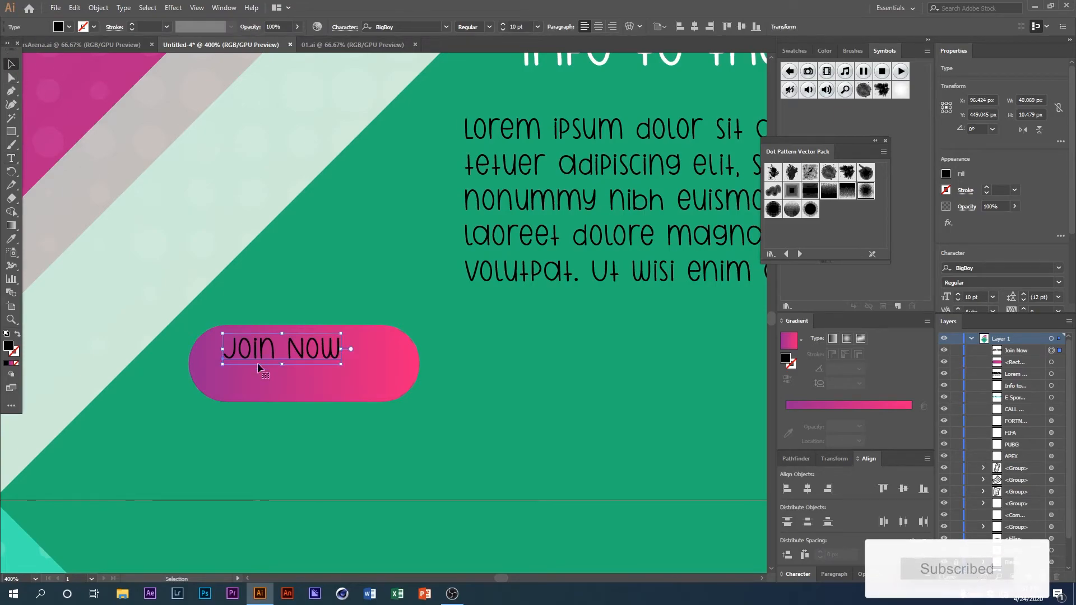
shift+click(306, 393)
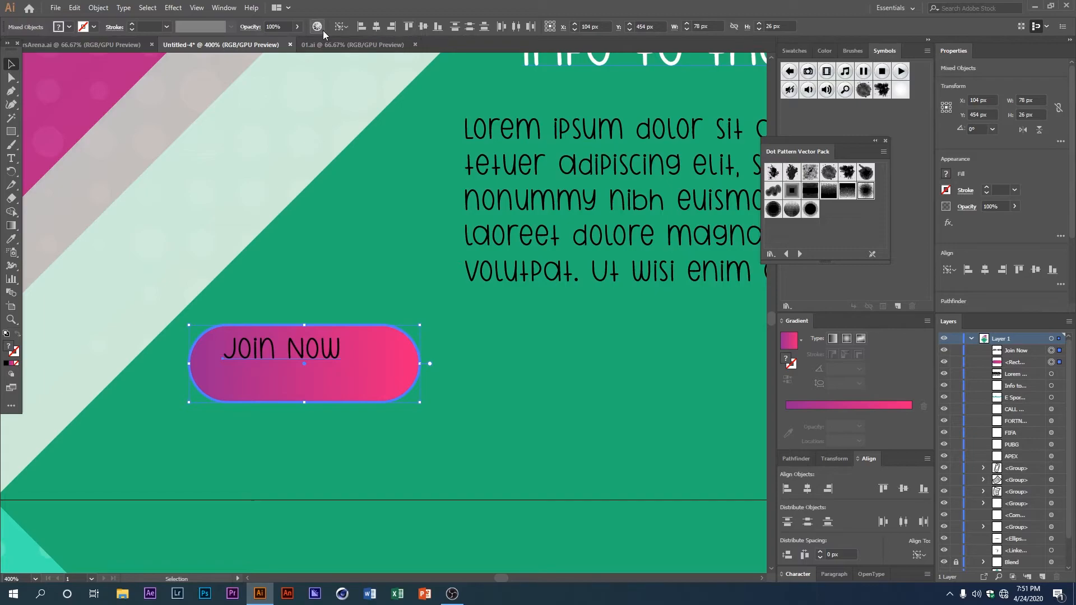
click(343, 29)
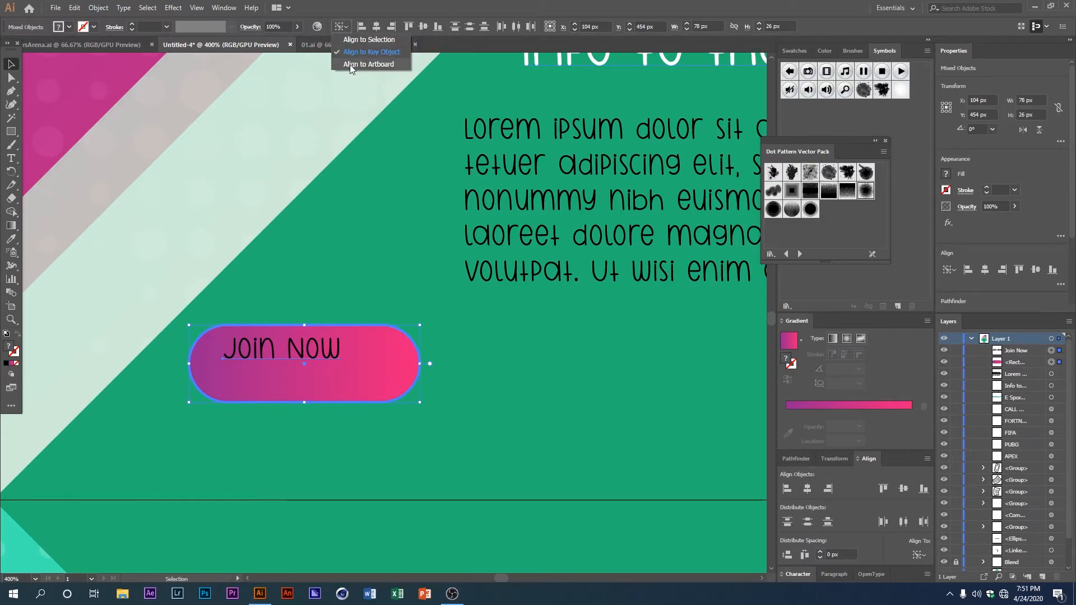
click(362, 42)
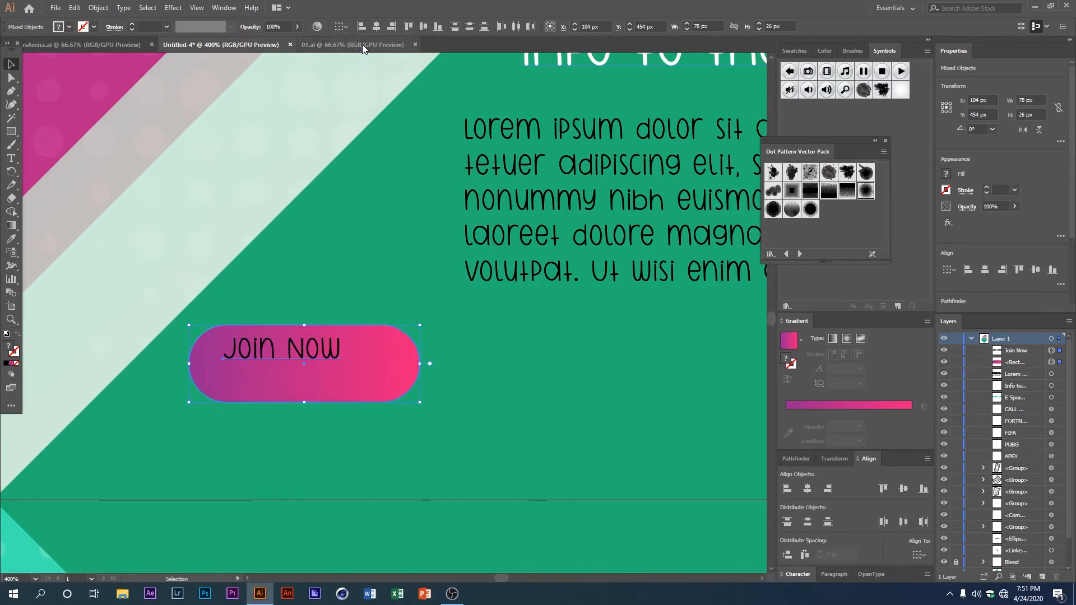
click(377, 27)
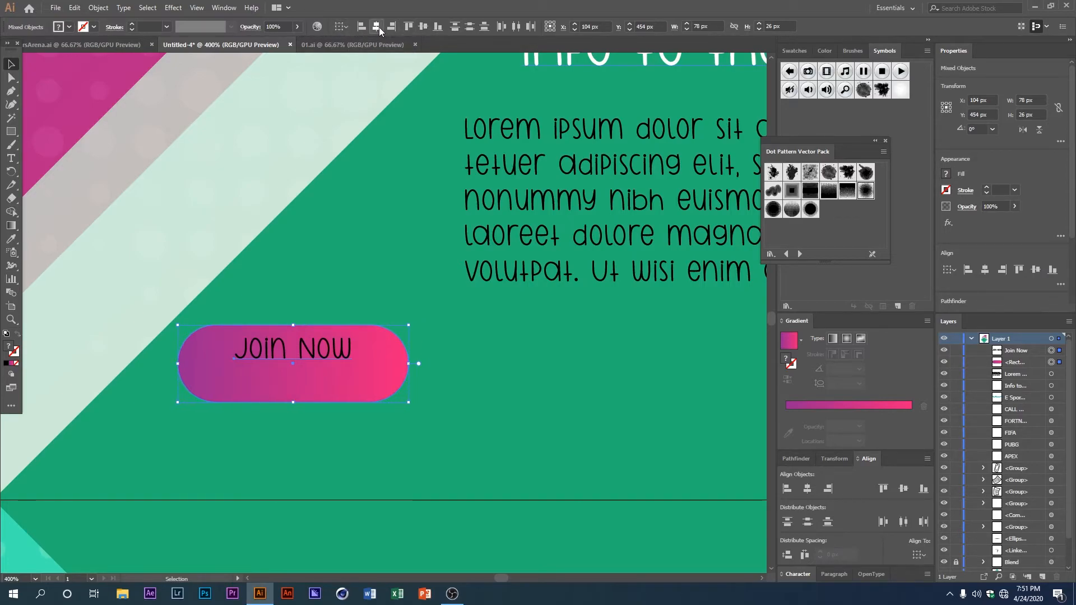
- Center the Join Now text vertically on its gradient button and fill the text white
click(423, 27)
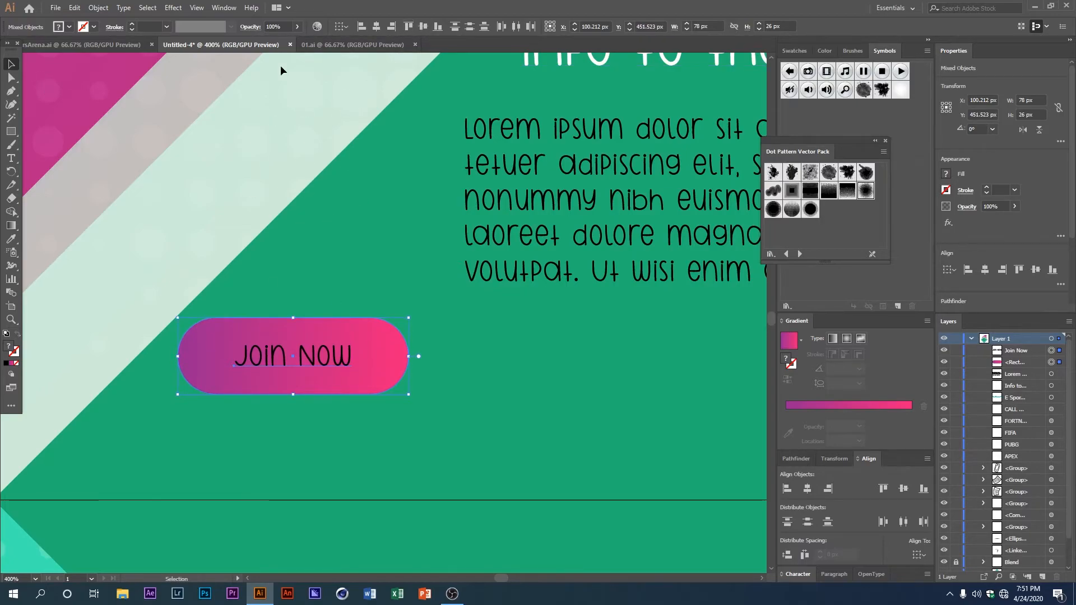
click(70, 27)
click(70, 27)
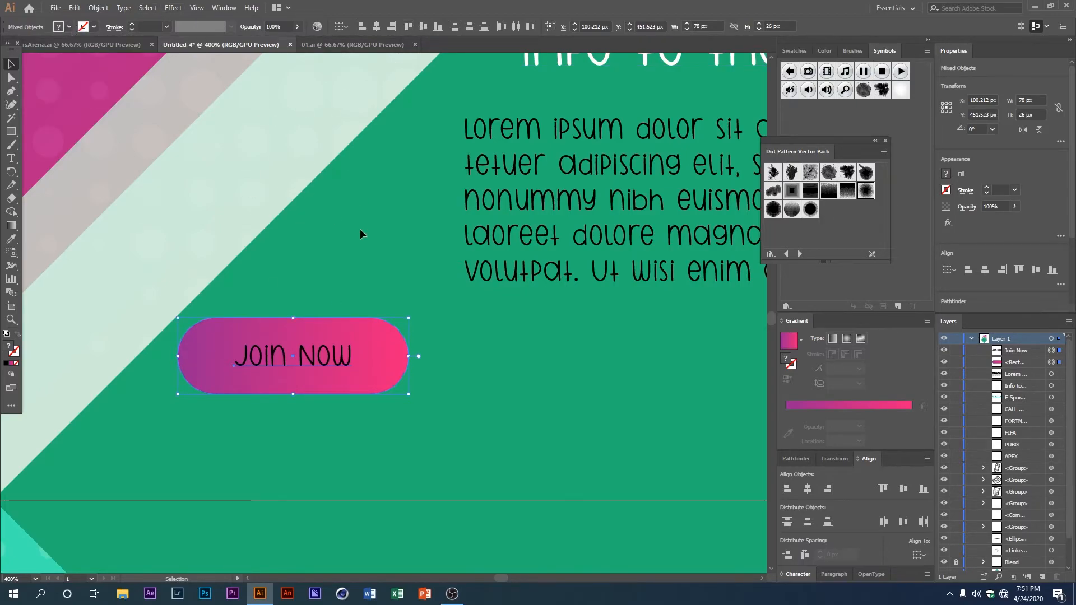
click(360, 229)
click(315, 359)
click(71, 27)
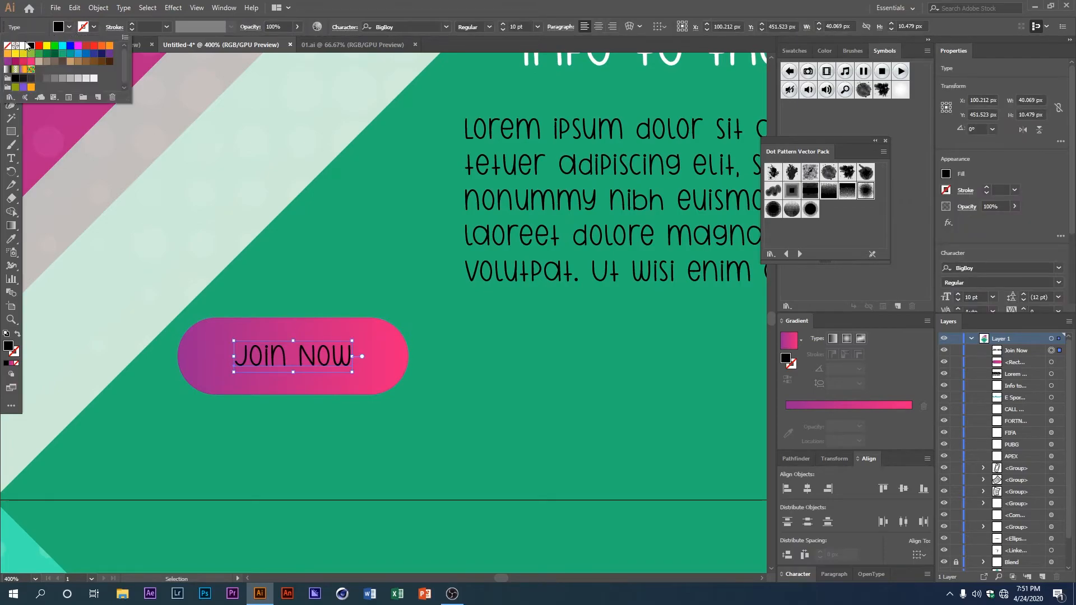
click(23, 46)
- Fill the Lorem ipsum paragraph below the Info to the Event heading white
click(259, 188)
scroll(537, 208, right, 1)
click(536, 209)
click(70, 27)
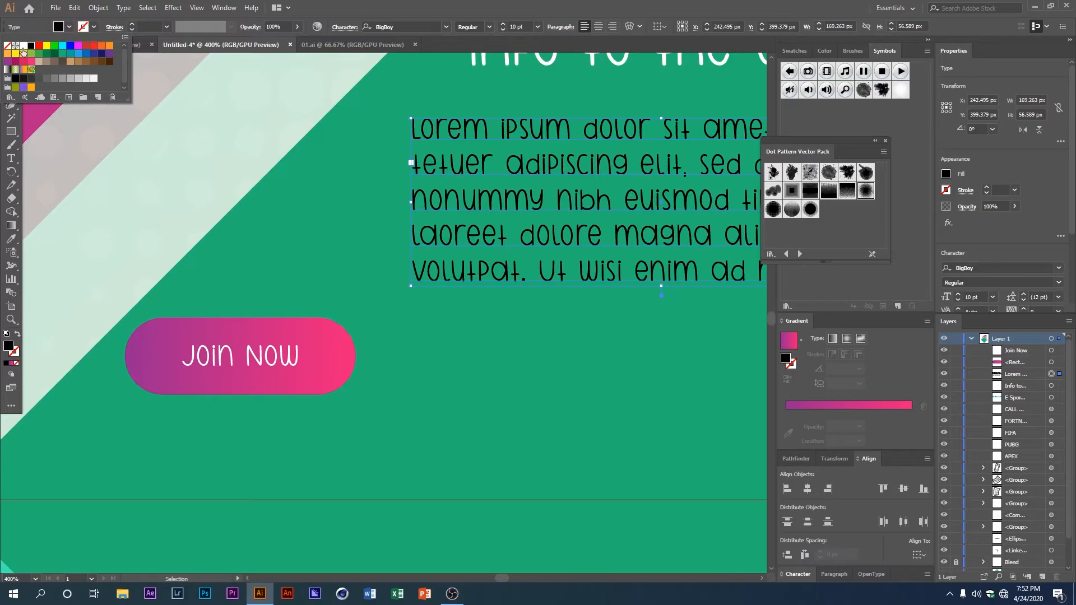
click(23, 46)
click(247, 183)
scroll(318, 196, down, 2)
drag(319, 193, 270, 283)
scroll(330, 240, up, 1)
scroll(348, 314, down, 1)
drag(349, 329, 379, 350)
scroll(347, 347, up, 1)
drag(369, 402, 291, 395)
scroll(342, 408, down, 1)
scroll(352, 404, up, 1)
click(10, 159)
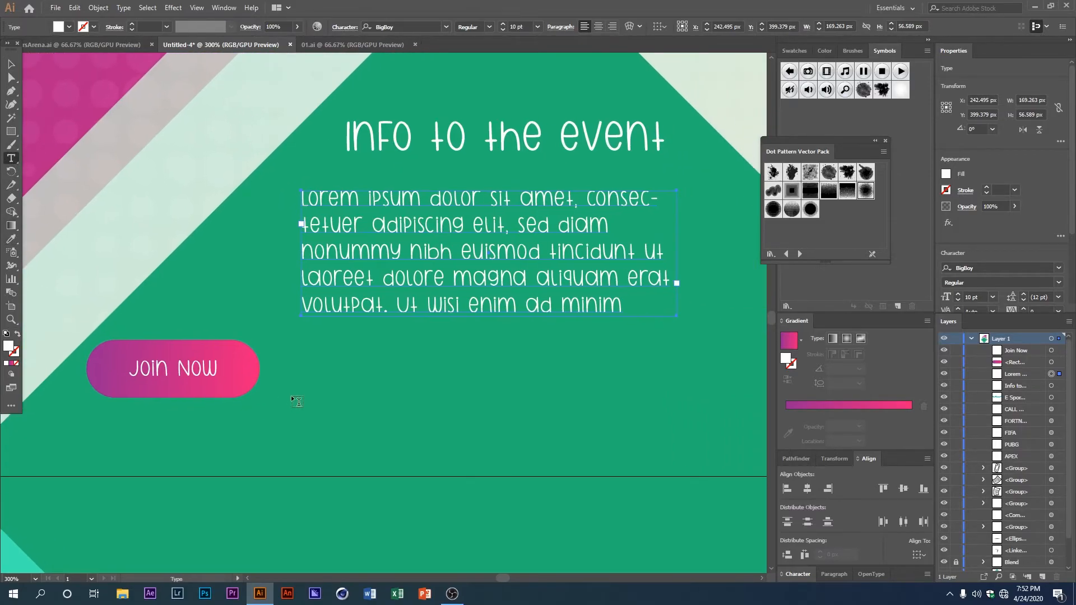
click(292, 392)
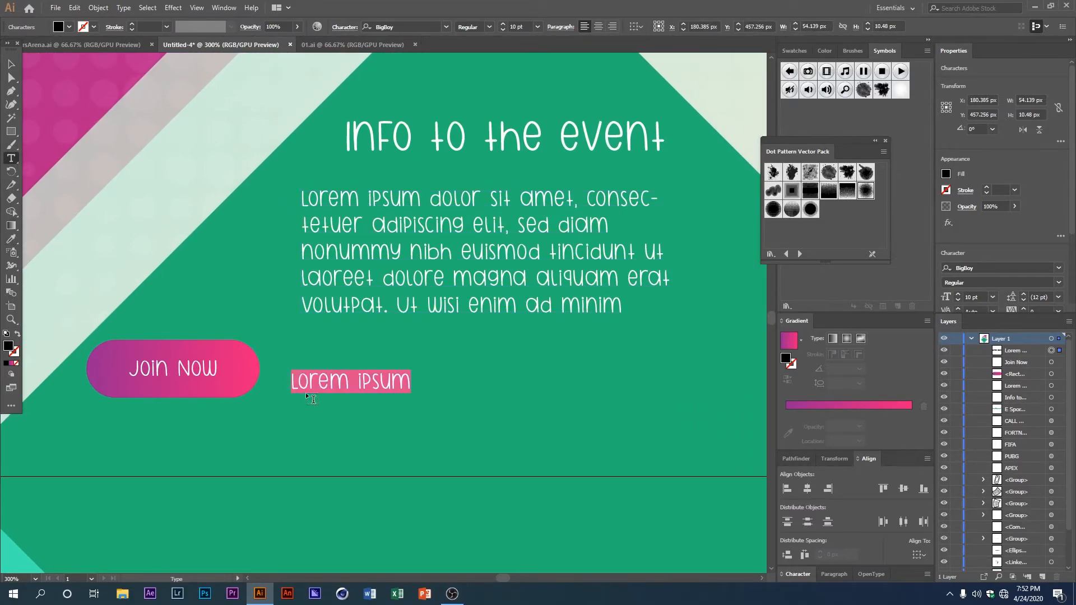
key(ctrl+z)
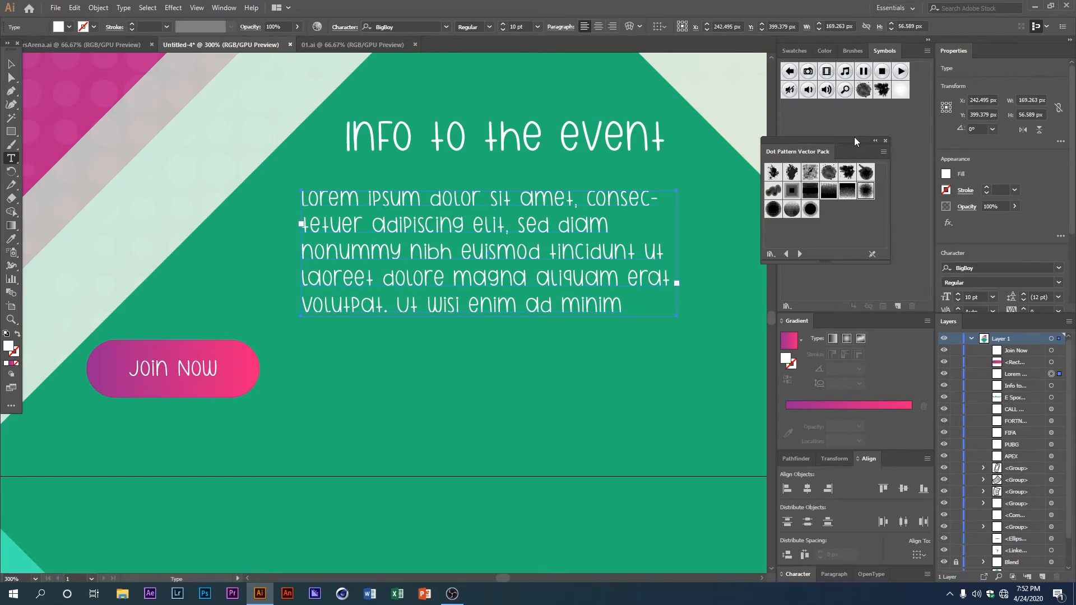
- Open the Web Icons symbol library and enlarge its panel beside the artwork
drag(852, 137, 970, 117)
click(786, 306)
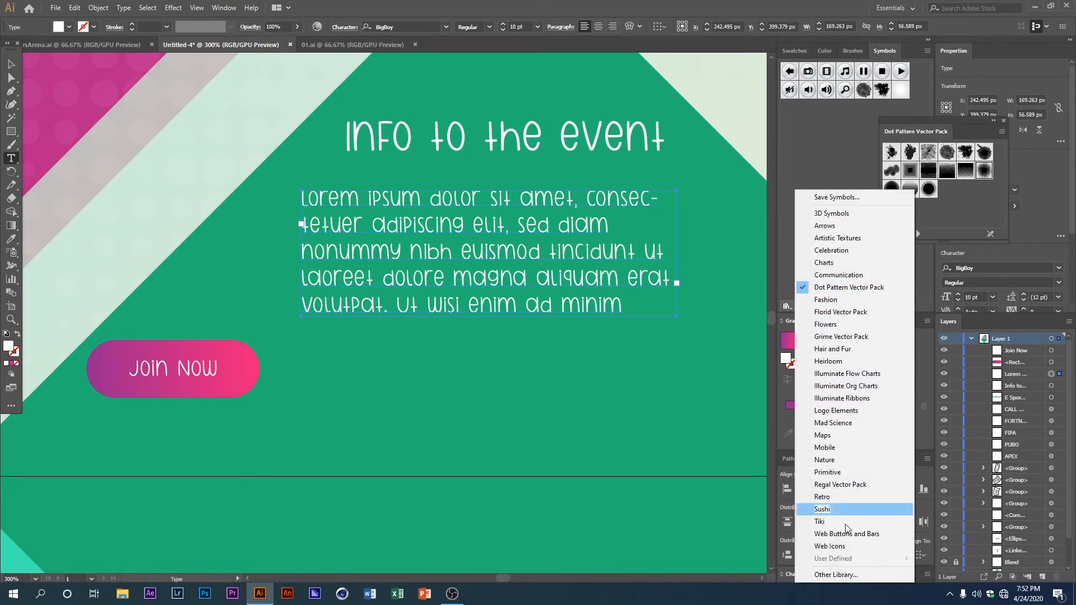
click(840, 547)
drag(928, 133, 772, 106)
drag(815, 217, 902, 331)
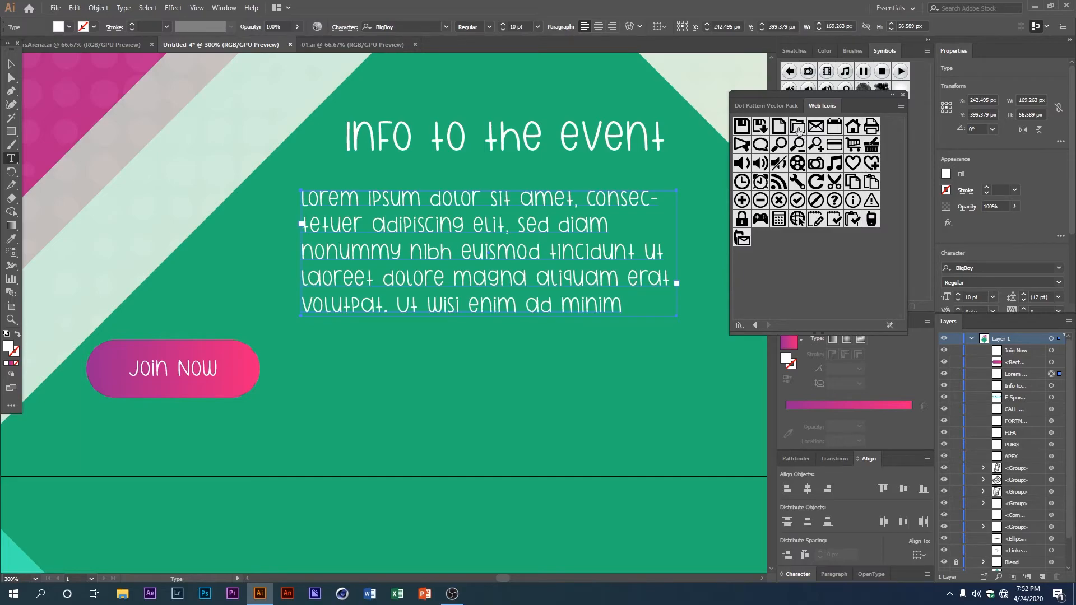
- Place the Email symbol under the paragraph, aligned with the paragraph's left edge
drag(482, 396, 477, 394)
key(v)
drag(534, 338, 343, 371)
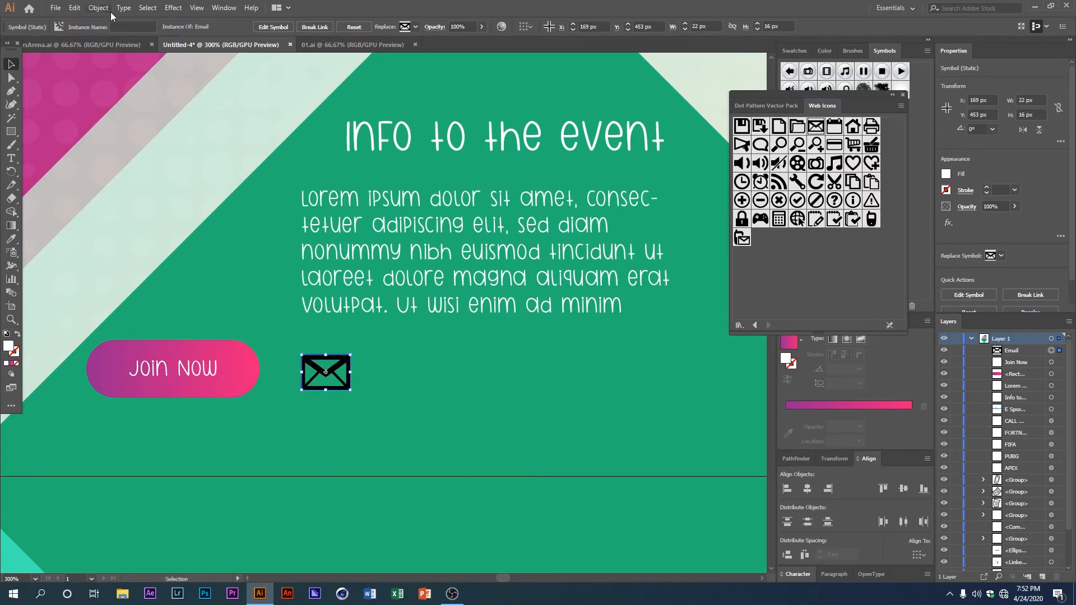
- Recolor the envelope symbol from black to white with Recolor Artwork
click(501, 29)
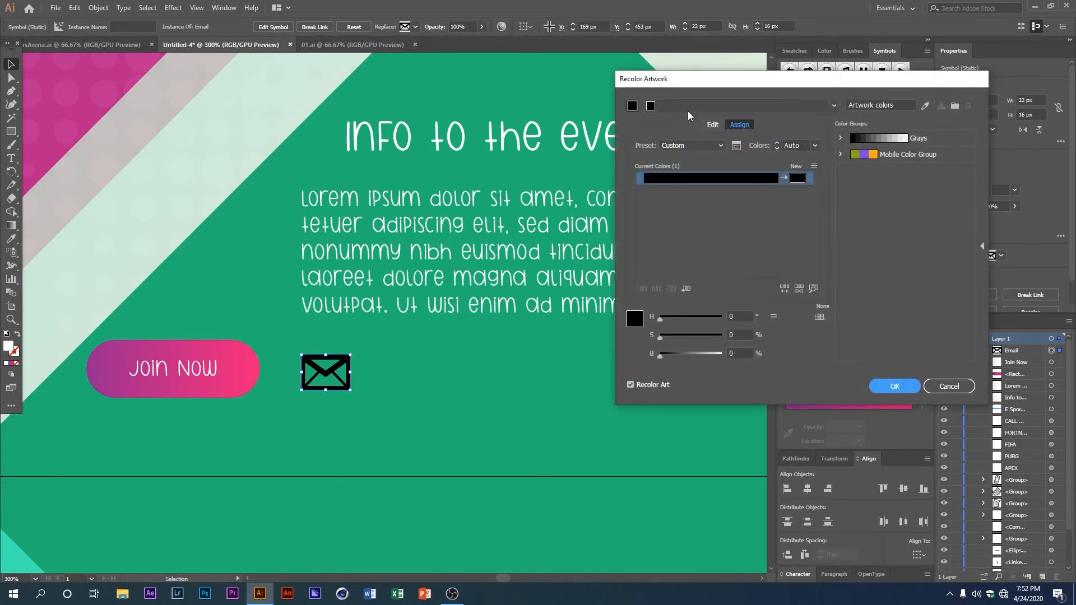
double_click(801, 181)
drag(717, 275, 672, 264)
key(Return)
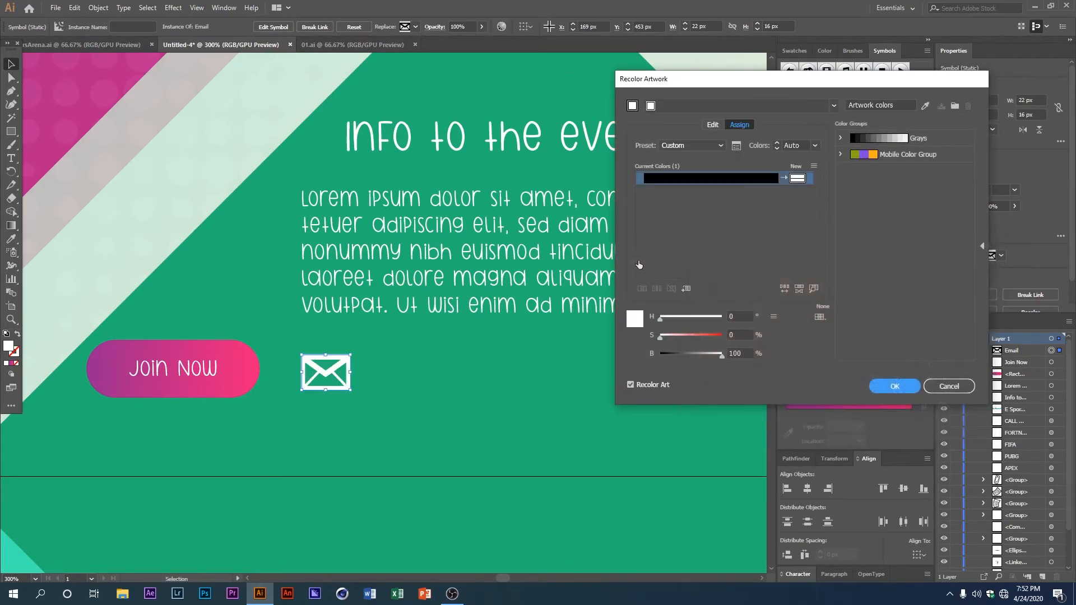
key(Return)
- Copy the Join Now text to the right of the envelope and replace it with the event's e-mail address
scroll(341, 384, up, 1)
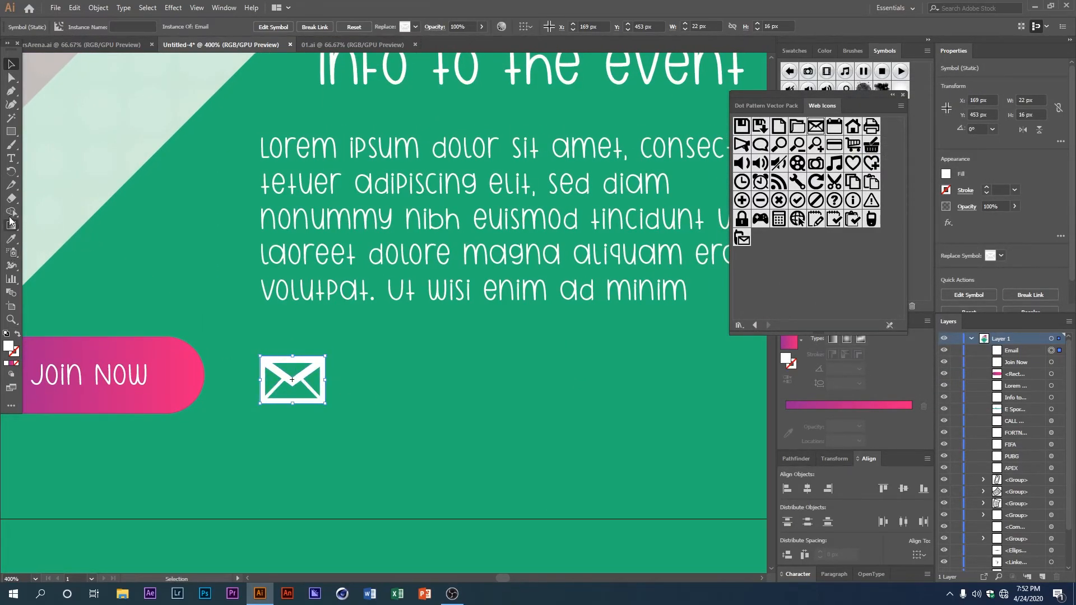
click(10, 158)
click(11, 63)
drag(83, 379, 382, 388)
key(t)
triple_click(374, 390)
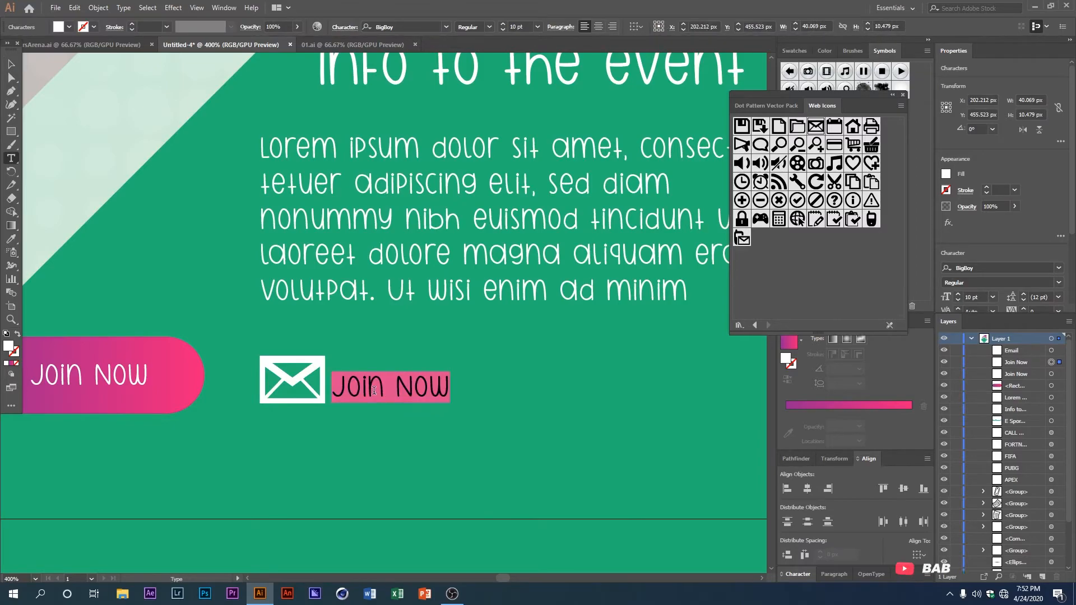
text(emailaddress@)
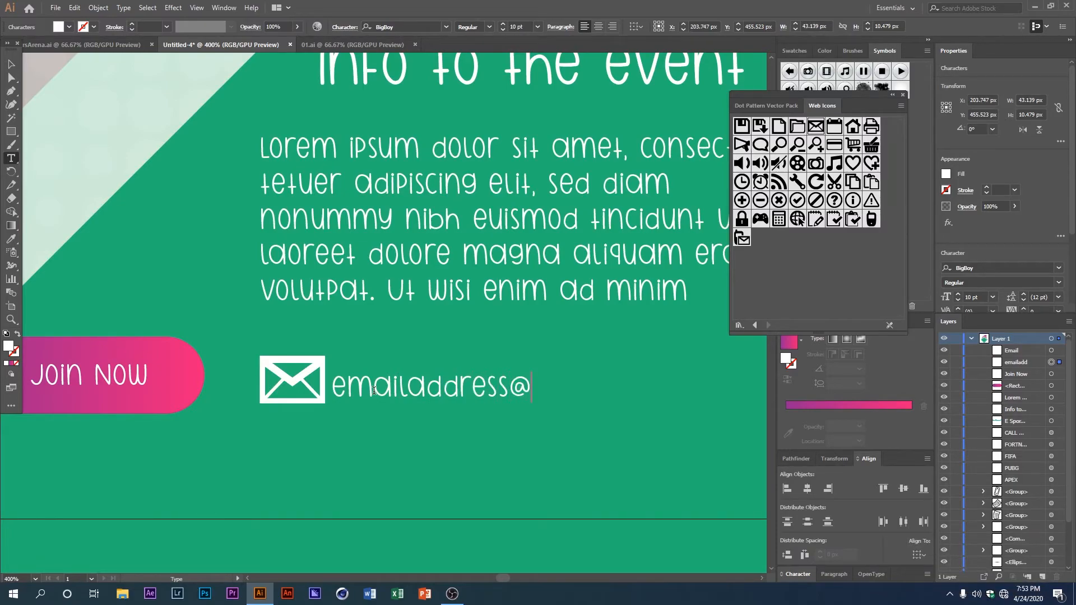
text(event.com)
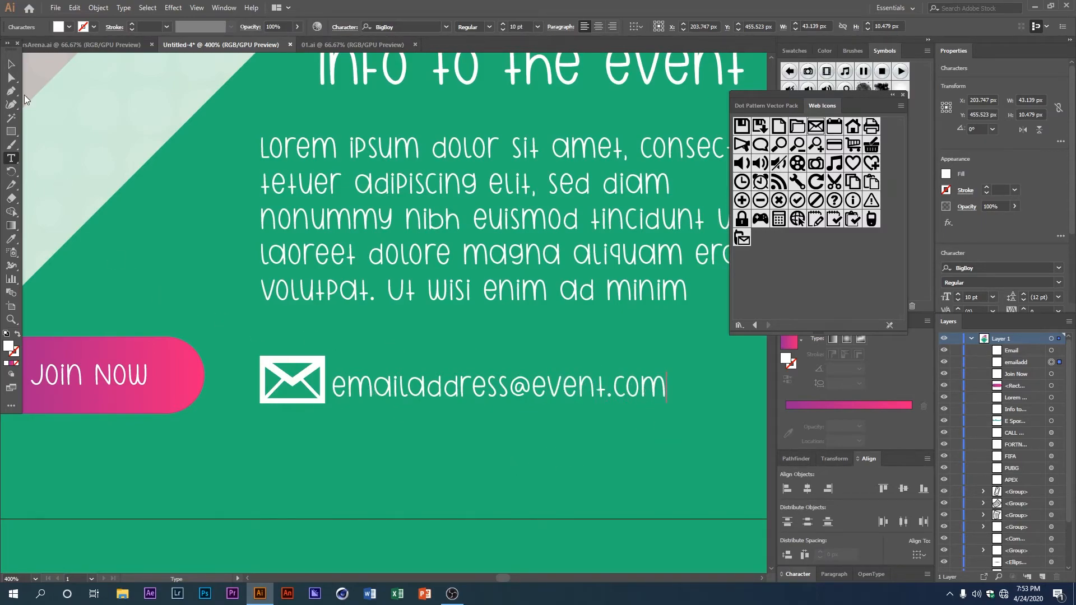
- Reduce the e-mail address text to 6 pt
click(10, 64)
click(502, 29)
click(501, 31)
click(501, 30)
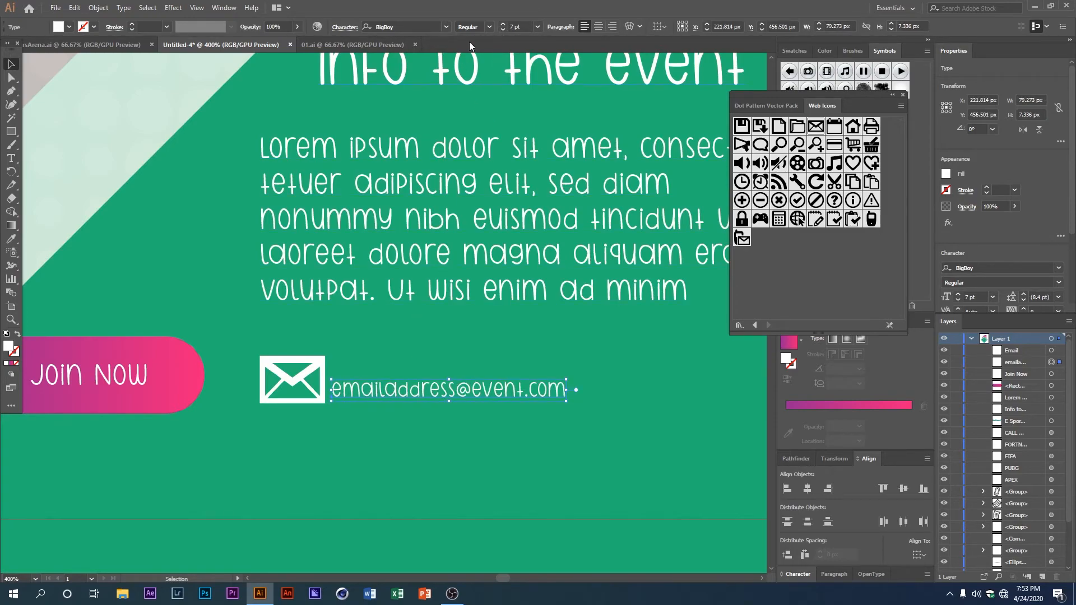
click(503, 30)
- Draw a 12 x 12 px white square to the right of the e-mail address
drag(422, 418, 359, 424)
scroll(451, 431, down, 1)
drag(487, 409, 348, 415)
click(455, 419)
scroll(386, 421, up, 1)
click(11, 130)
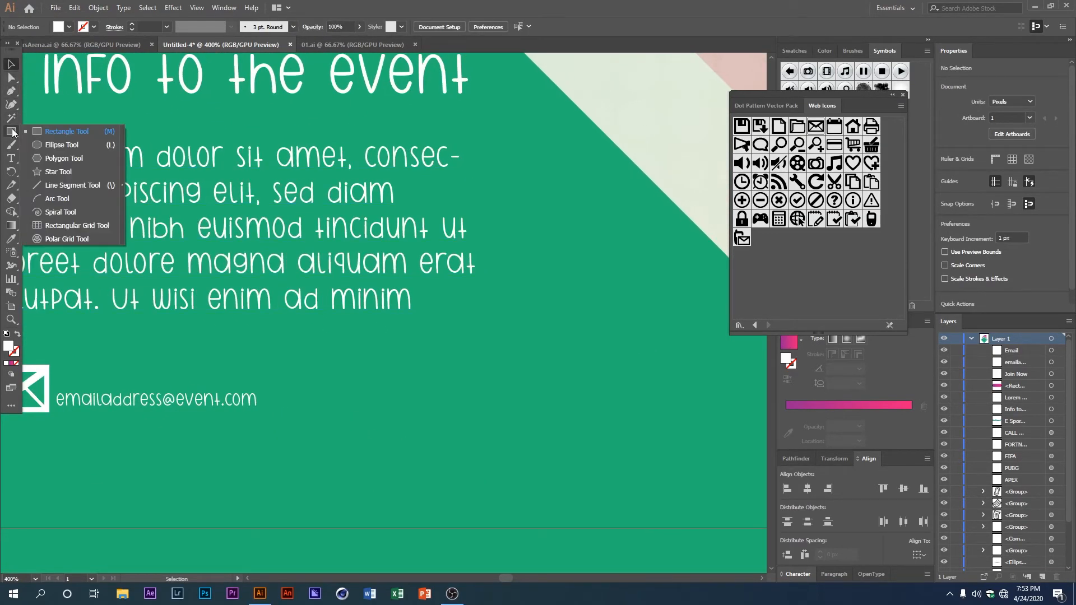
click(36, 139)
scroll(261, 395, up, 1)
drag(334, 389, 361, 416)
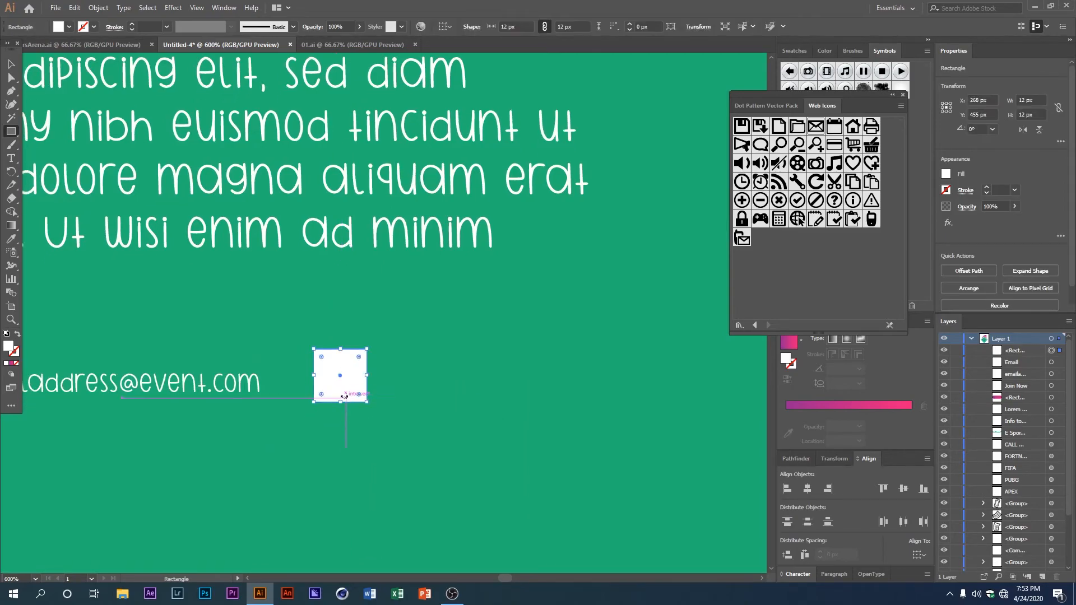
- Round the small square's corners to about 2.9 px and fill it with medium blue
scroll(343, 407, up, 2)
key(v)
mouse_move(384, 317)
mouse_down()
mouse_move(364, 338)
mouse_move(379, 332)
mouse_up()
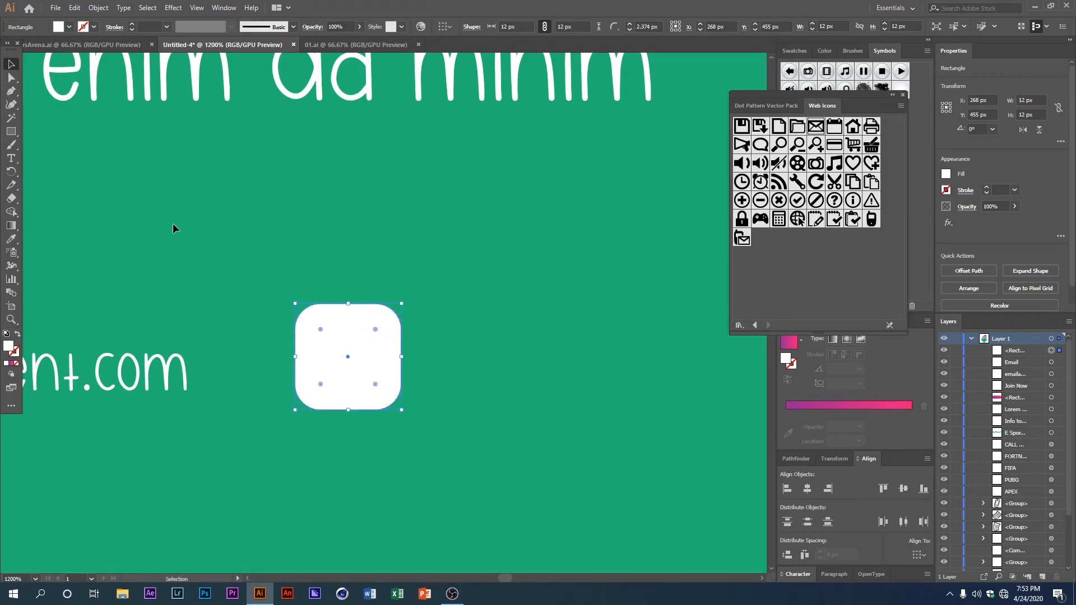
click(69, 27)
click(85, 60)
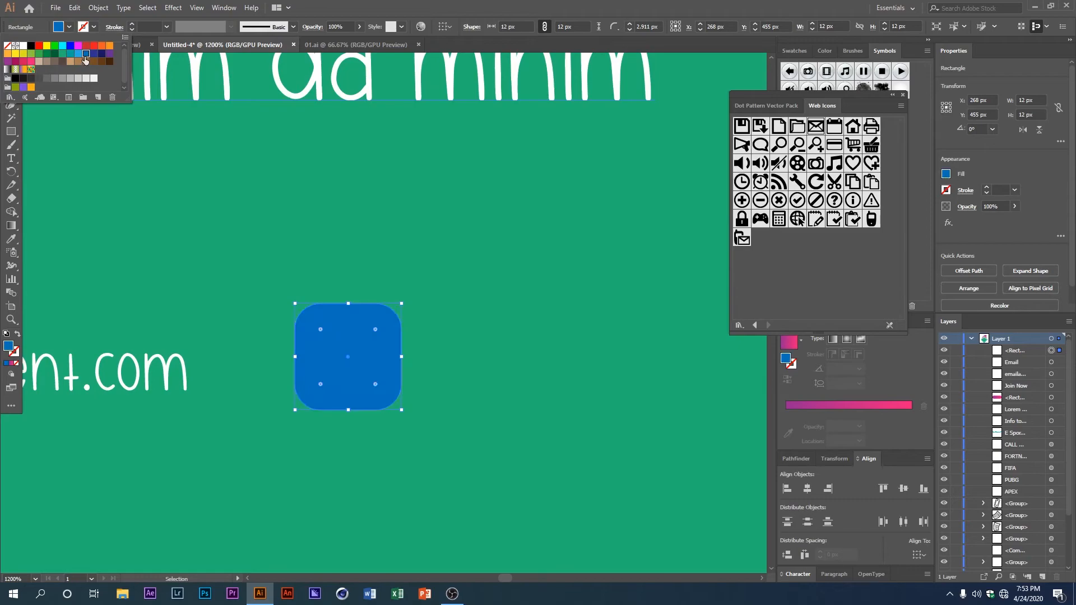
drag(331, 332, 433, 345)
- Add the letter F on the blue square in the Black_Throne font and fill it white
scroll(432, 344, down, 1)
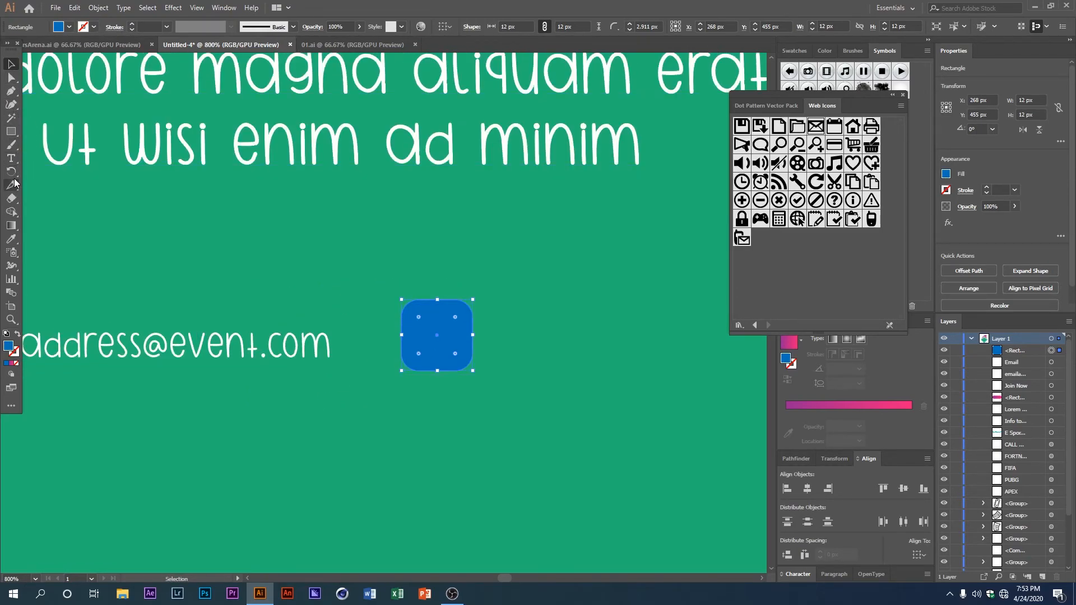
click(11, 158)
click(429, 340)
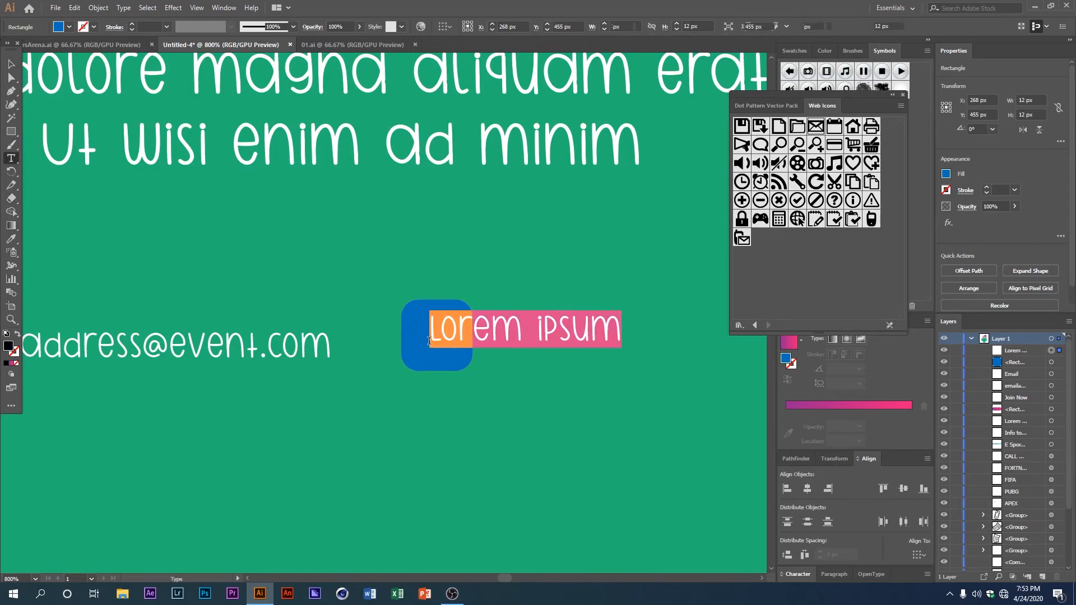
text(F)
ctrl+click(400, 300)
click(446, 27)
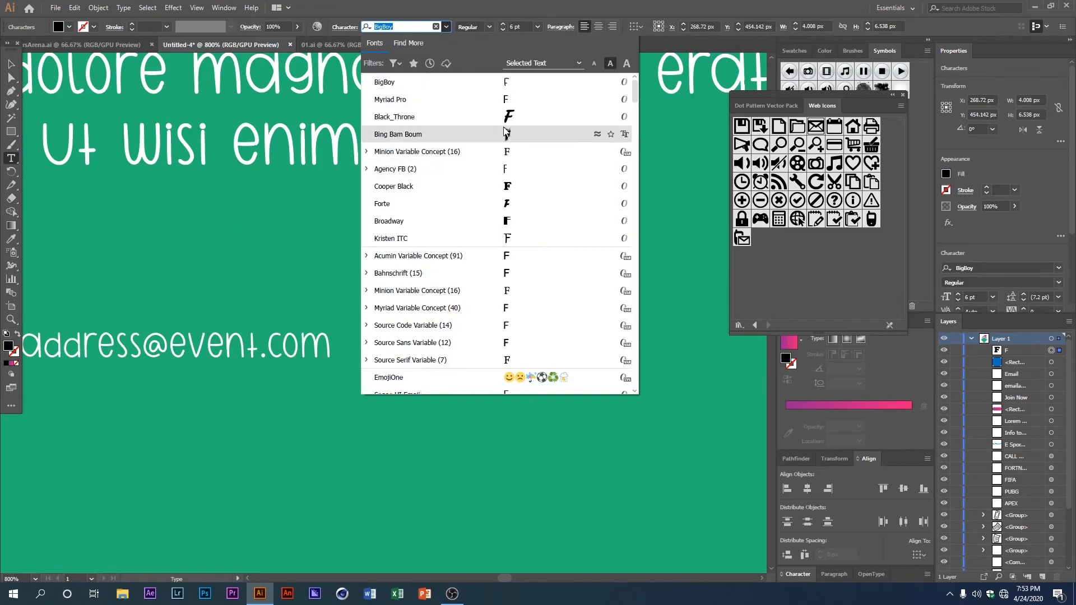
click(414, 116)
click(69, 27)
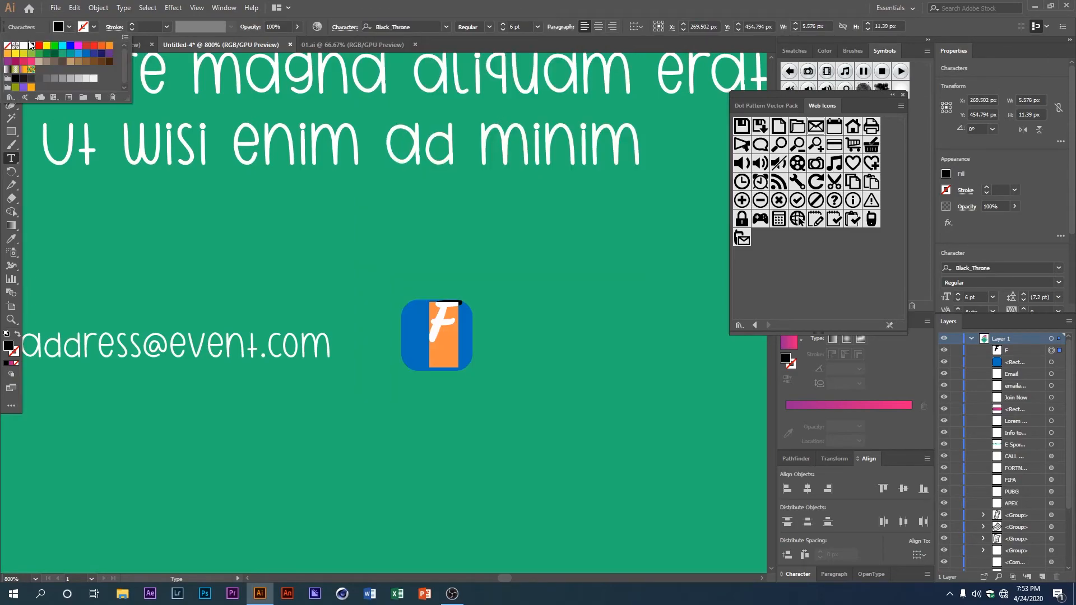
click(26, 43)
click(11, 148)
click(15, 66)
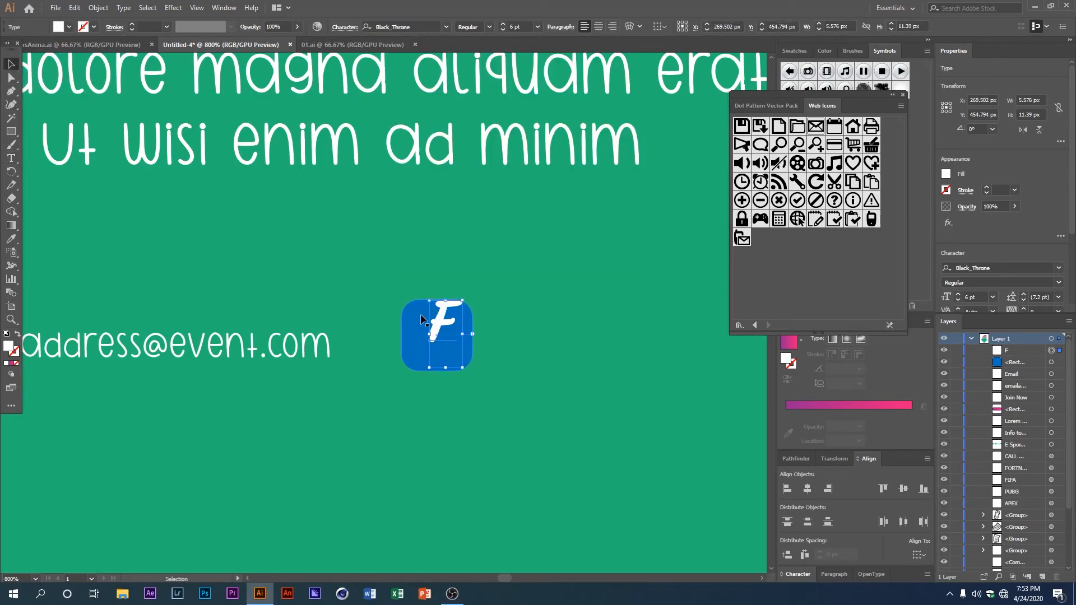
- Move the F lower on the blue square and align the two objects to each other's centers
drag(442, 326, 436, 349)
shift+click(421, 317)
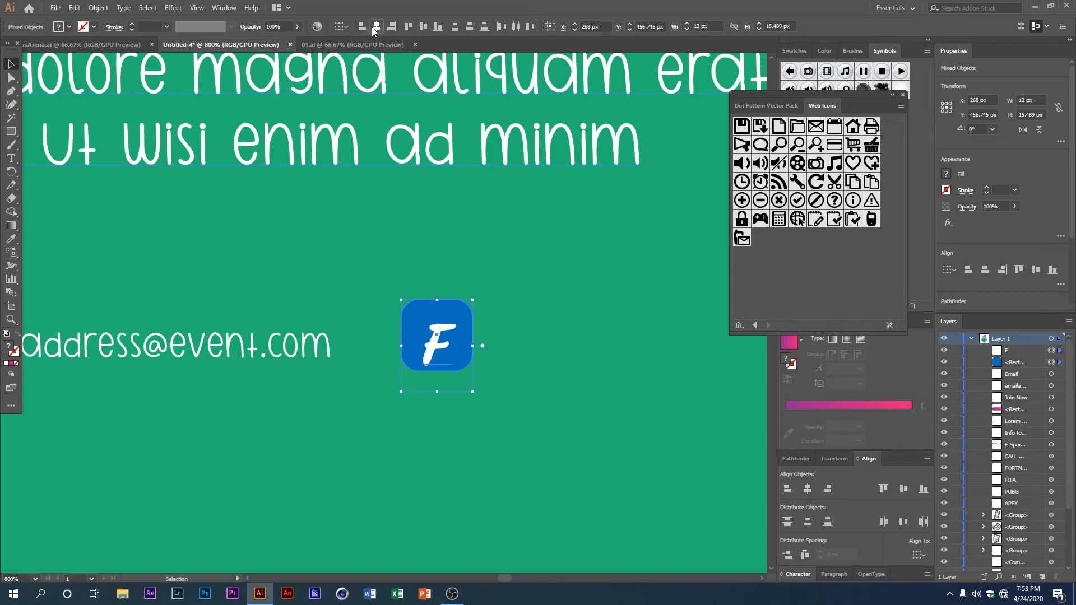
click(413, 28)
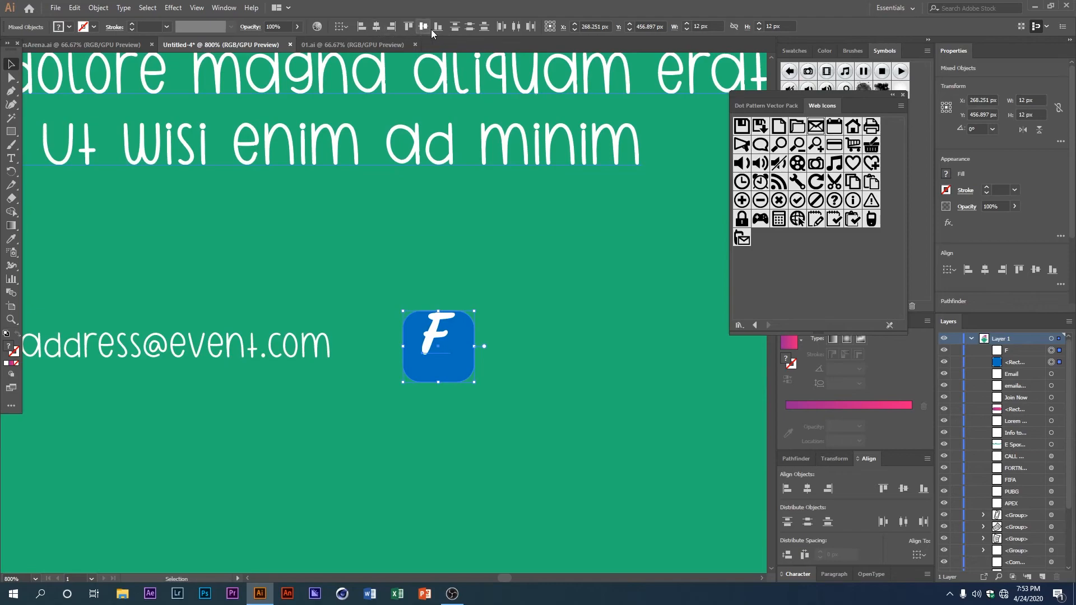
- Reposition the F by eye so the letter sits in the middle of the blue square
click(456, 300)
drag(433, 339, 463, 353)
click(499, 338)
key(space)
scroll(448, 335, down, 1)
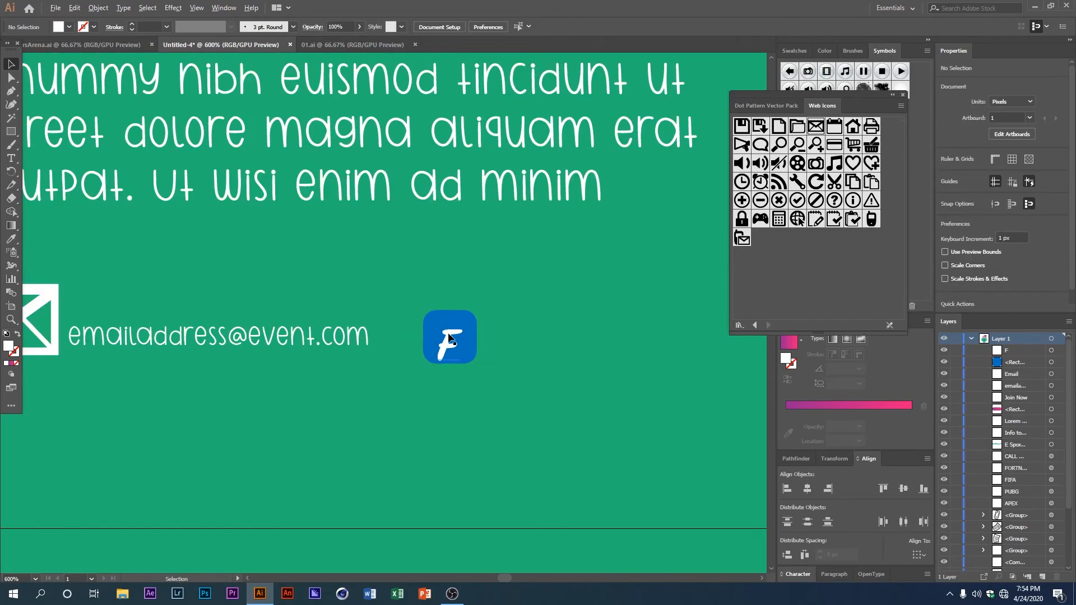
key(space)
drag(413, 361, 409, 354)
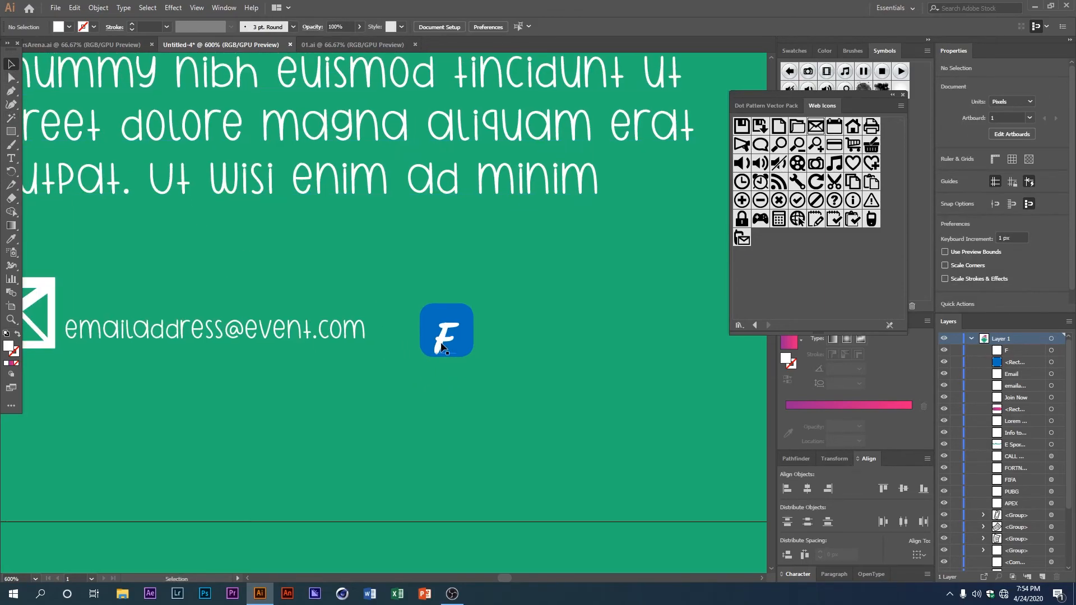
scroll(447, 335, up, 1)
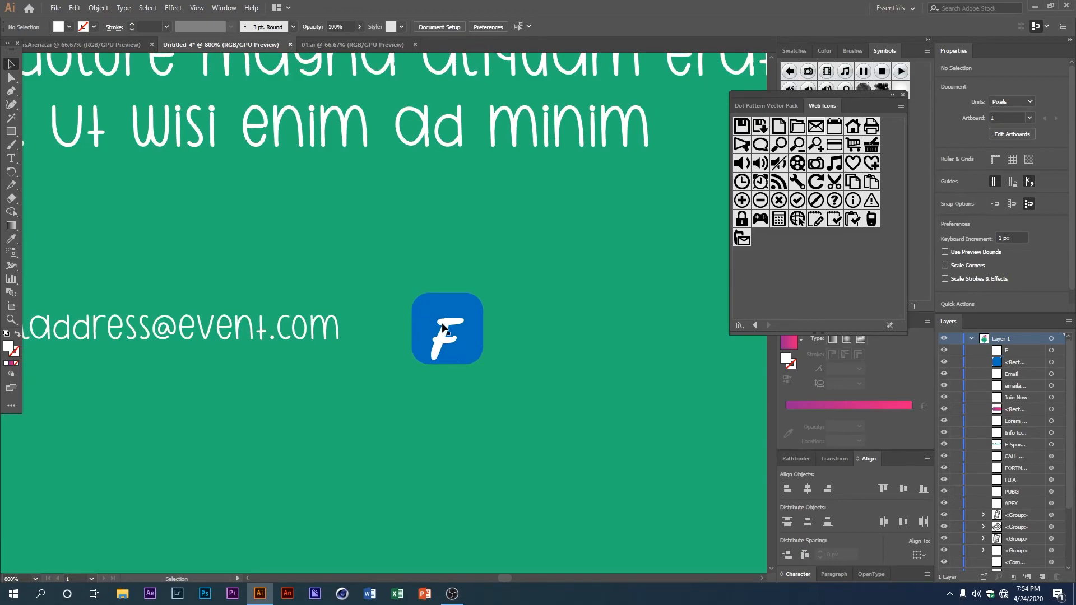
scroll(446, 323, down, 1)
drag(455, 339, 425, 339)
scroll(505, 317, up, 1)
scroll(492, 352, down, 1)
drag(491, 353, 466, 351)
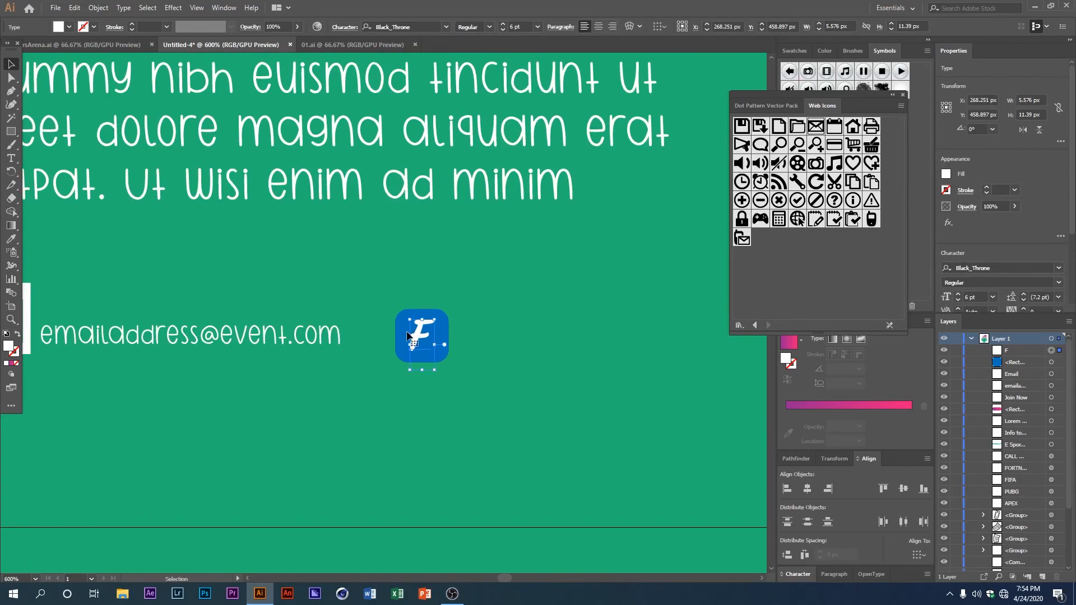
- Place a copy of the e-mail address text beside the blue F icon and change its wording to facebookpage
drag(238, 337, 659, 340)
drag(561, 338, 412, 355)
triple_click(394, 355)
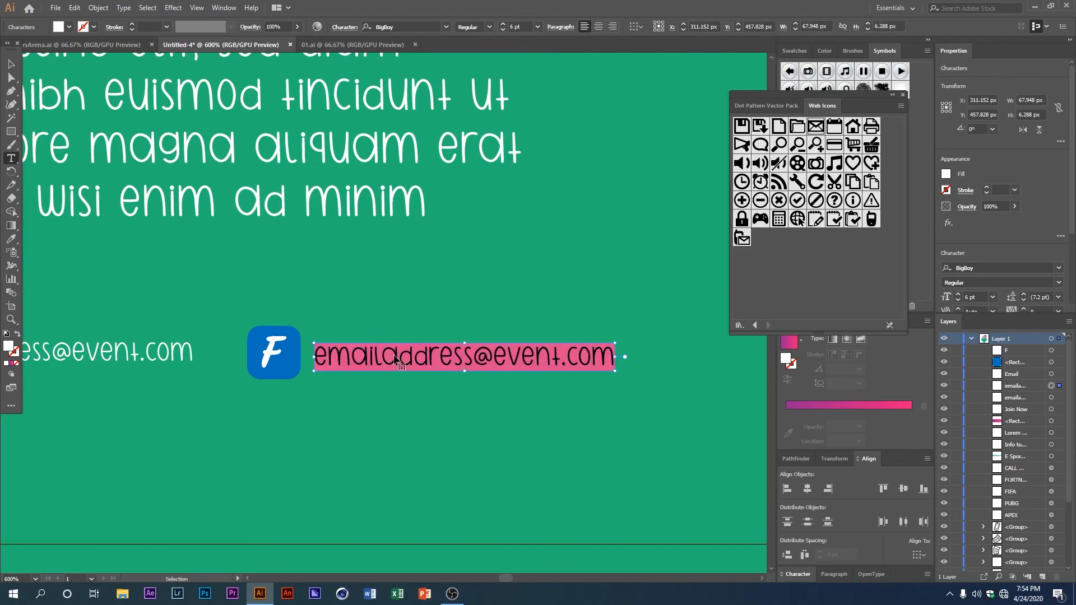
text(Fav)
key(BackSpace)
text(ve)
key(Escape)
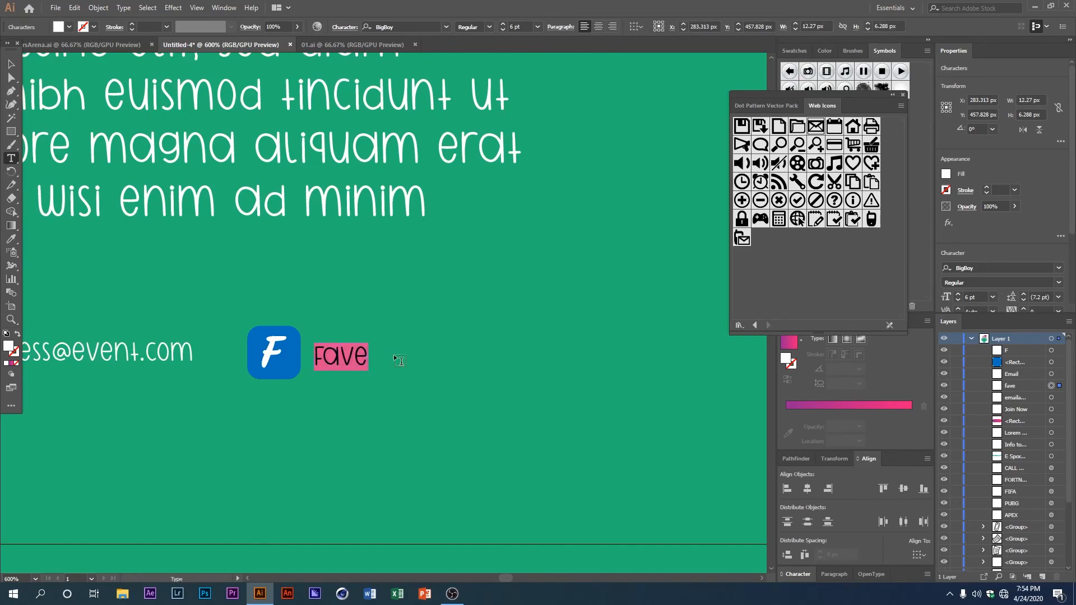
text(Facebo)
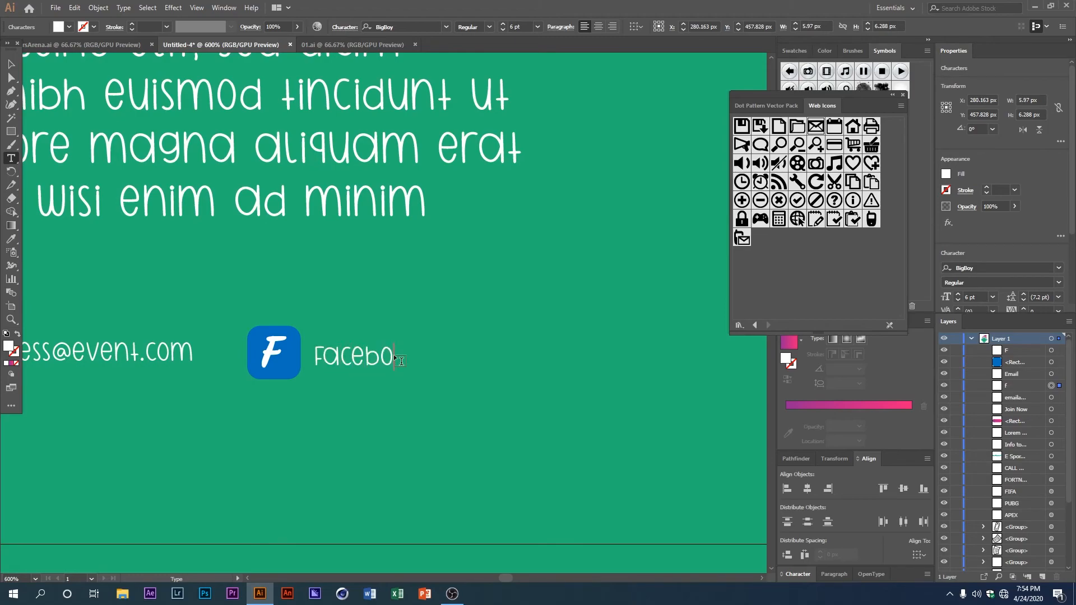
text(okPage)
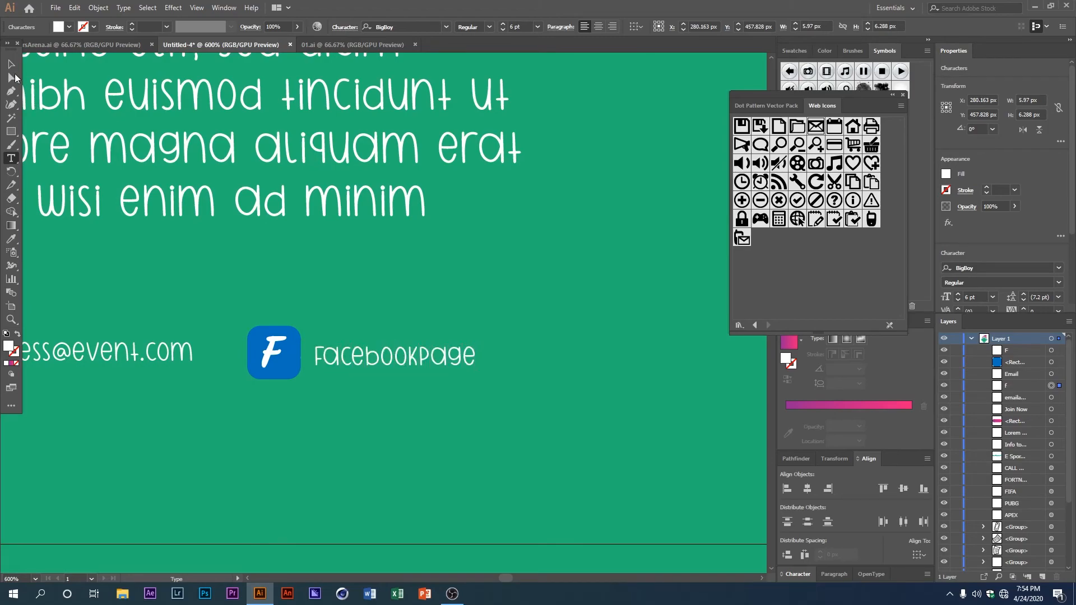
click(12, 65)
- Unlock all locked objects in the poster artwork
scroll(448, 289, down, 3)
scroll(437, 393, up, 3)
scroll(438, 423, down, 3)
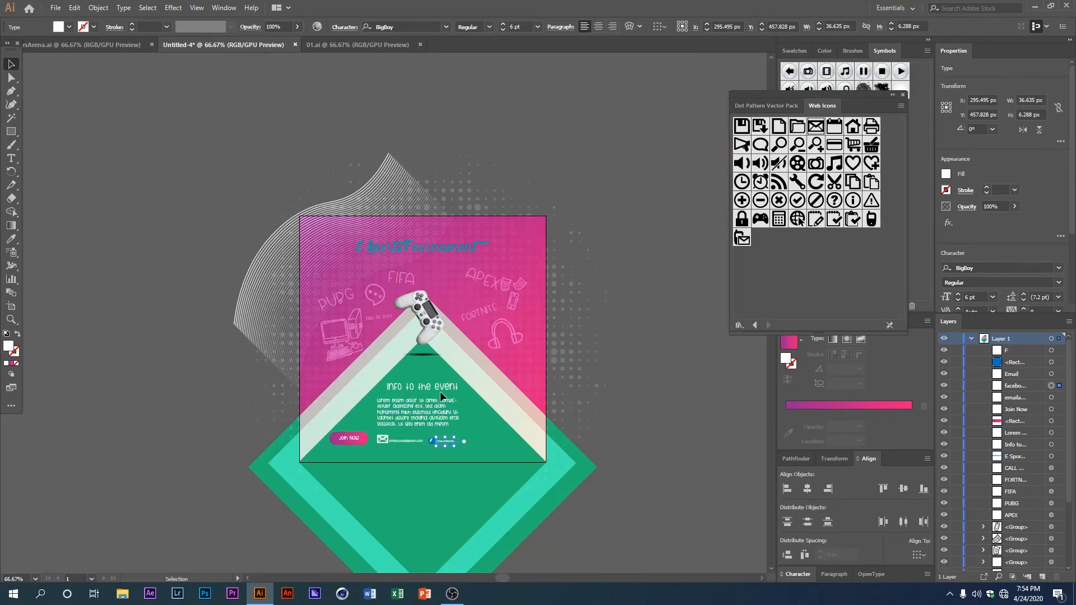
scroll(475, 397, down, 1)
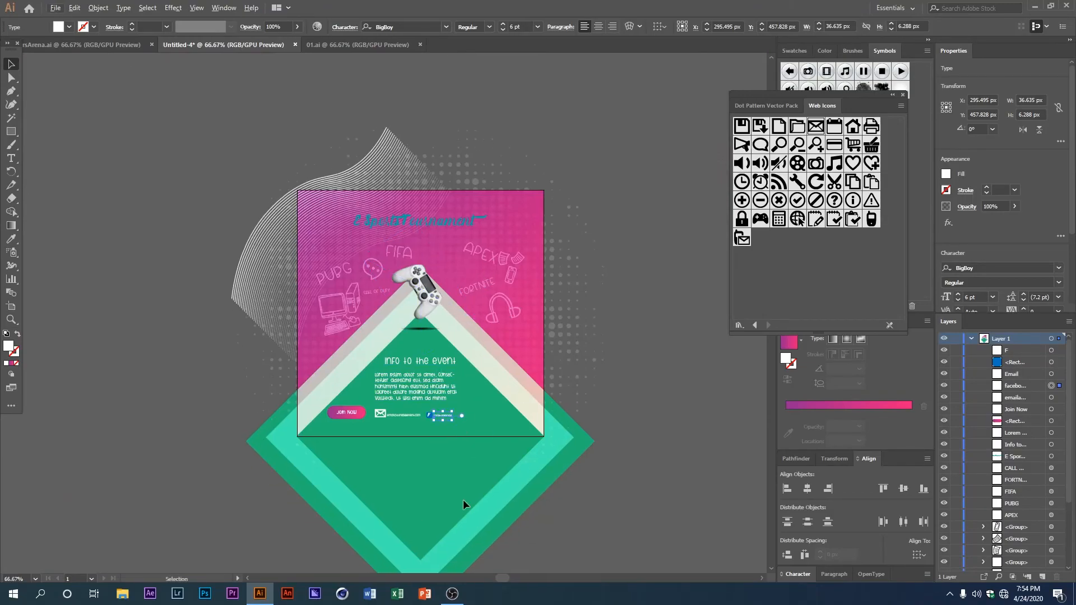
scroll(381, 465, down, 1)
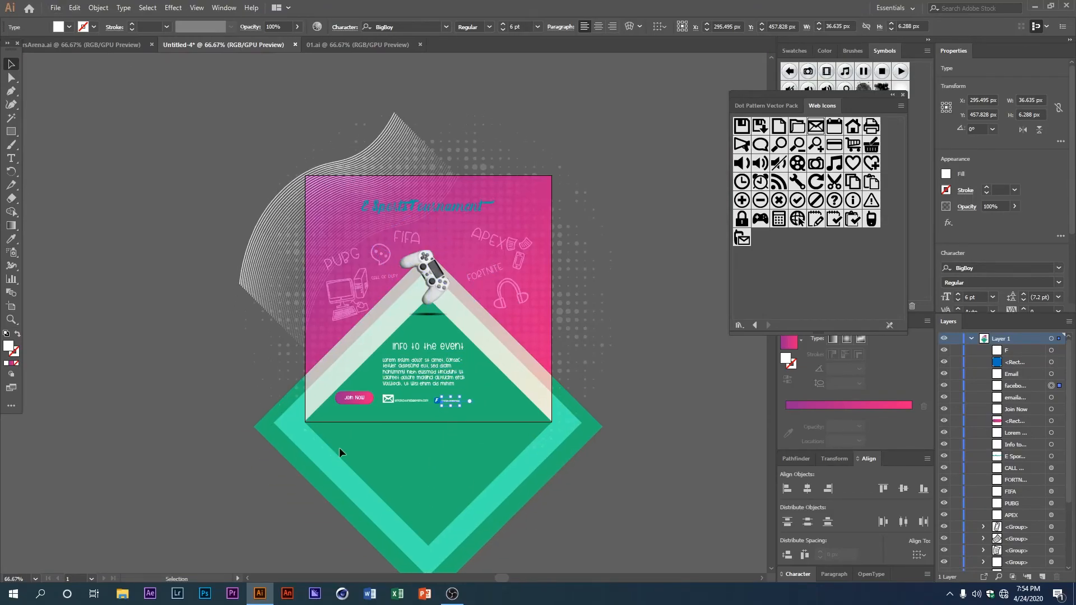
click(477, 378)
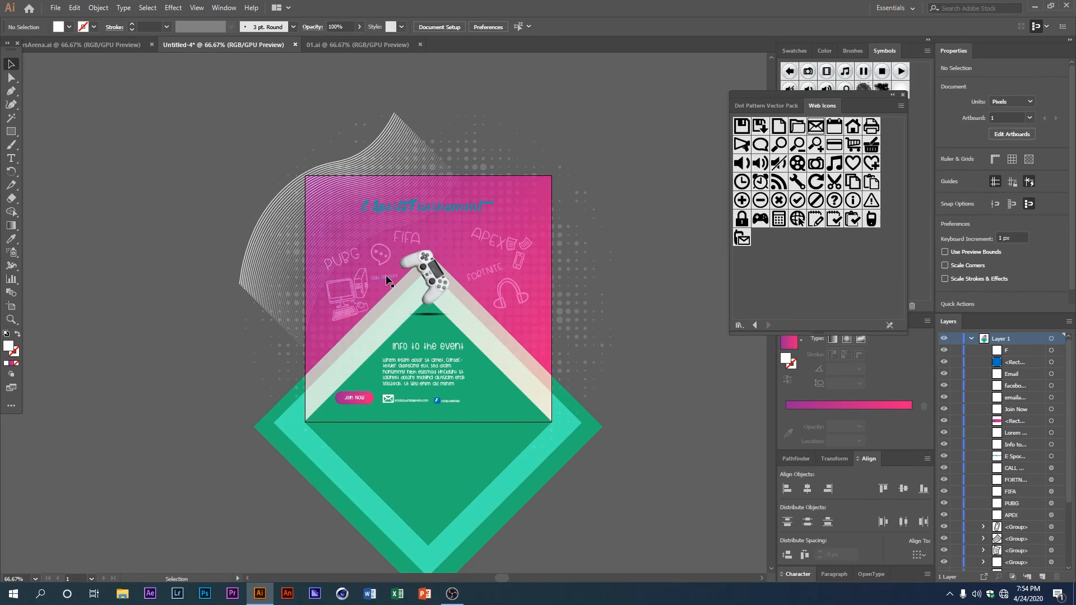
click(11, 131)
click(79, 8)
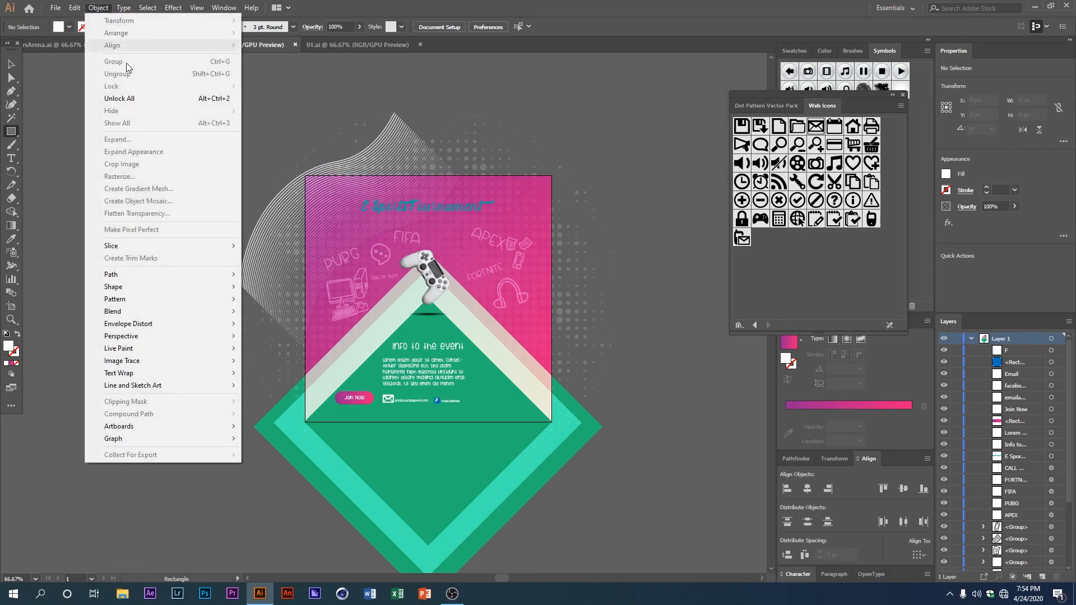
click(140, 101)
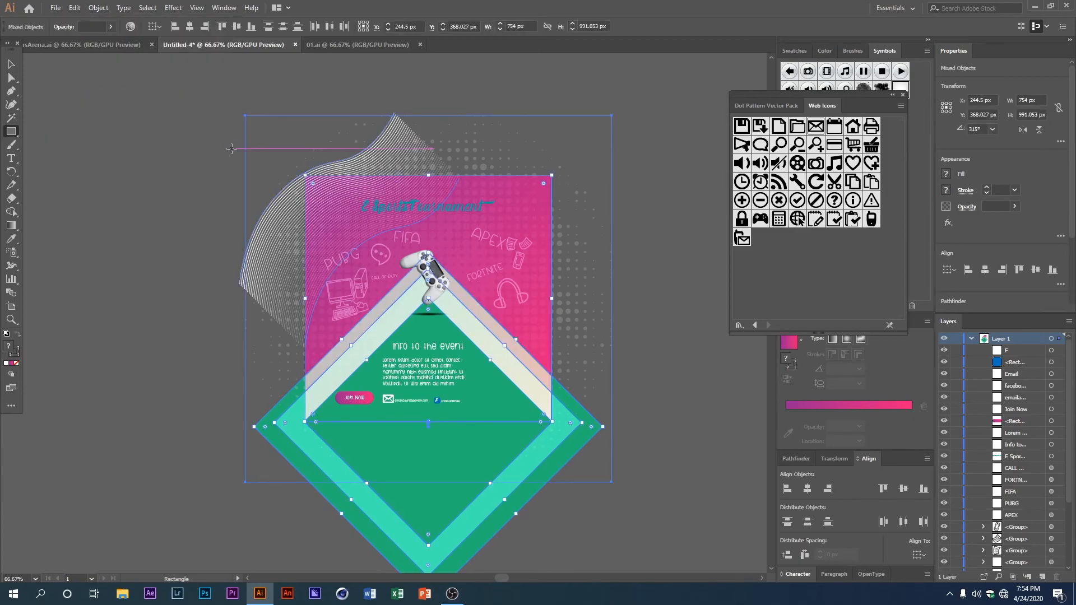
click(397, 245)
text(500)
key(Tab)
text(0)
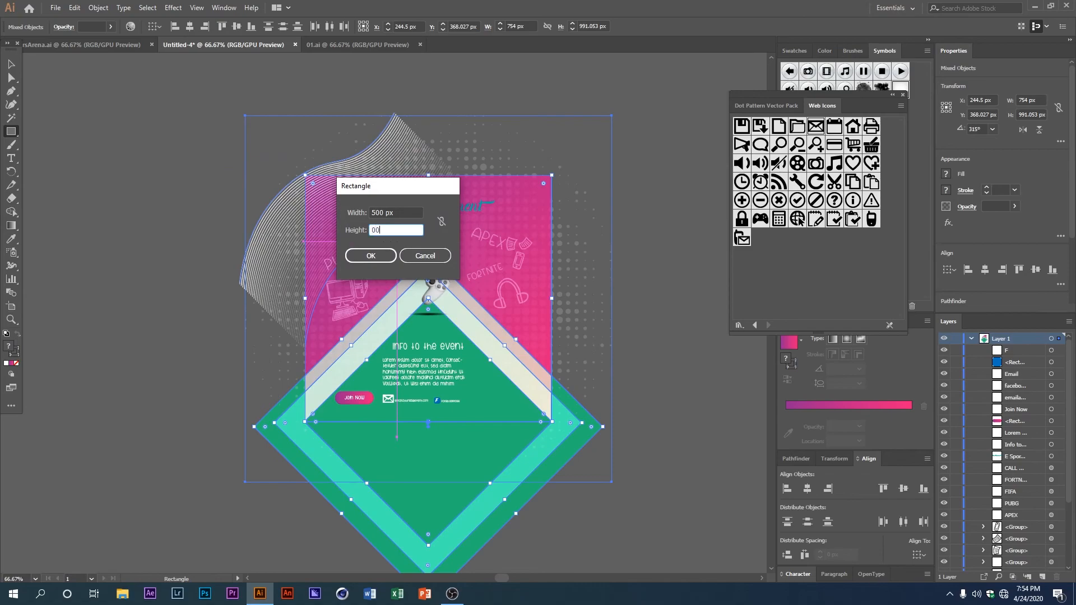
key(Return)
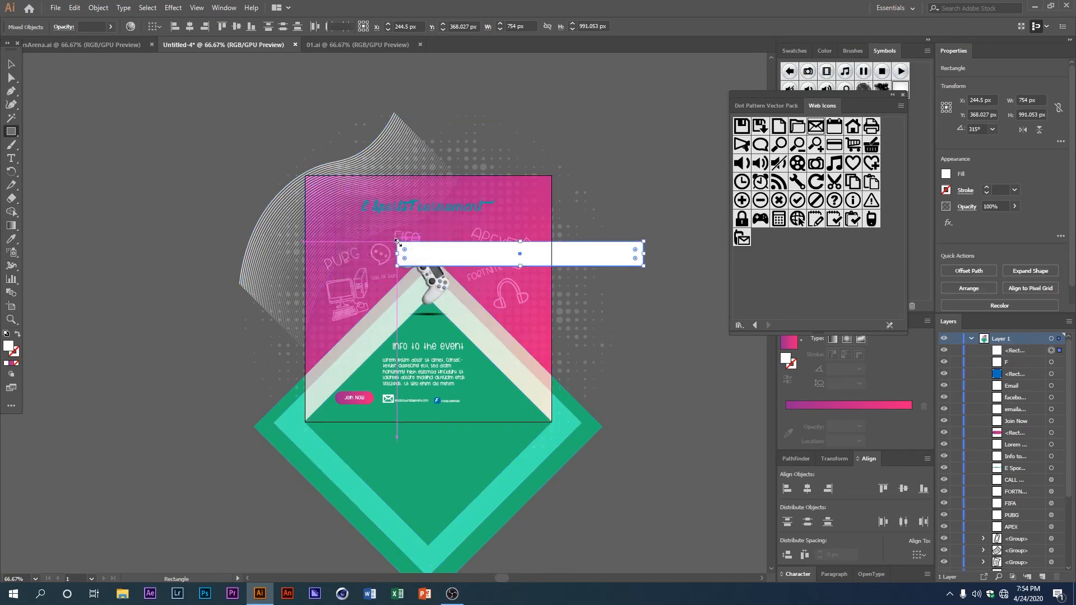
key(ctrl+z)
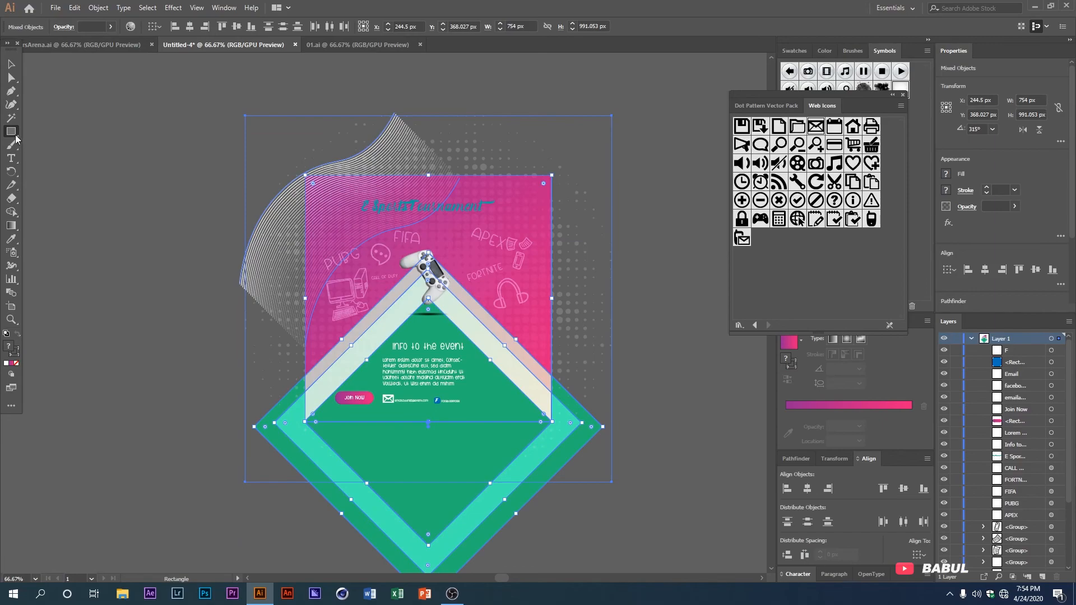
- Create a 500 x 500 px white rectangle and center it horizontally and vertically on the artboard
click(487, 273)
key(Tab)
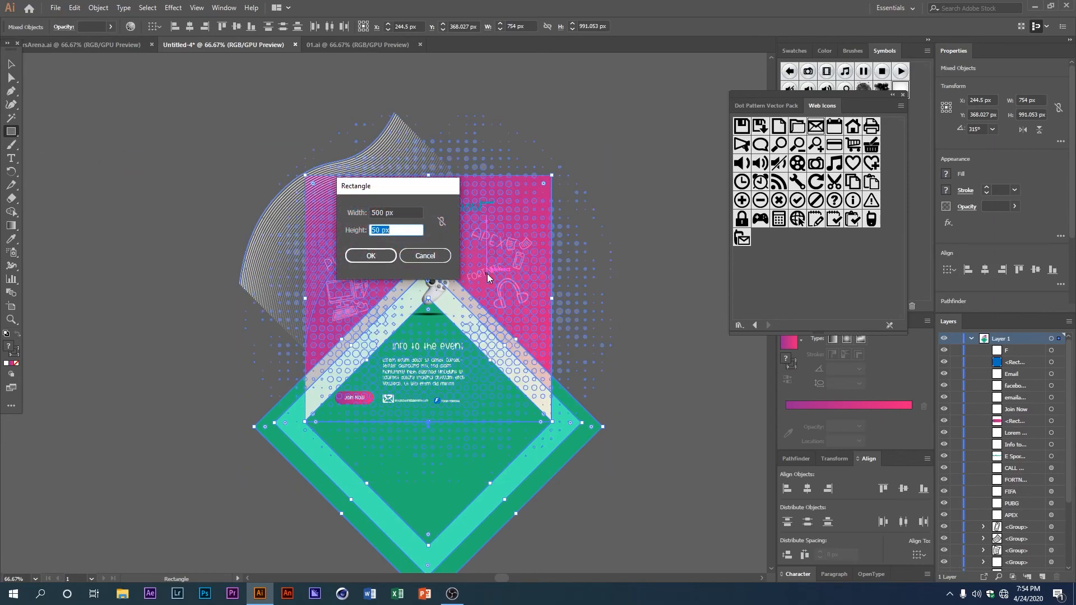
text(500)
key(Return)
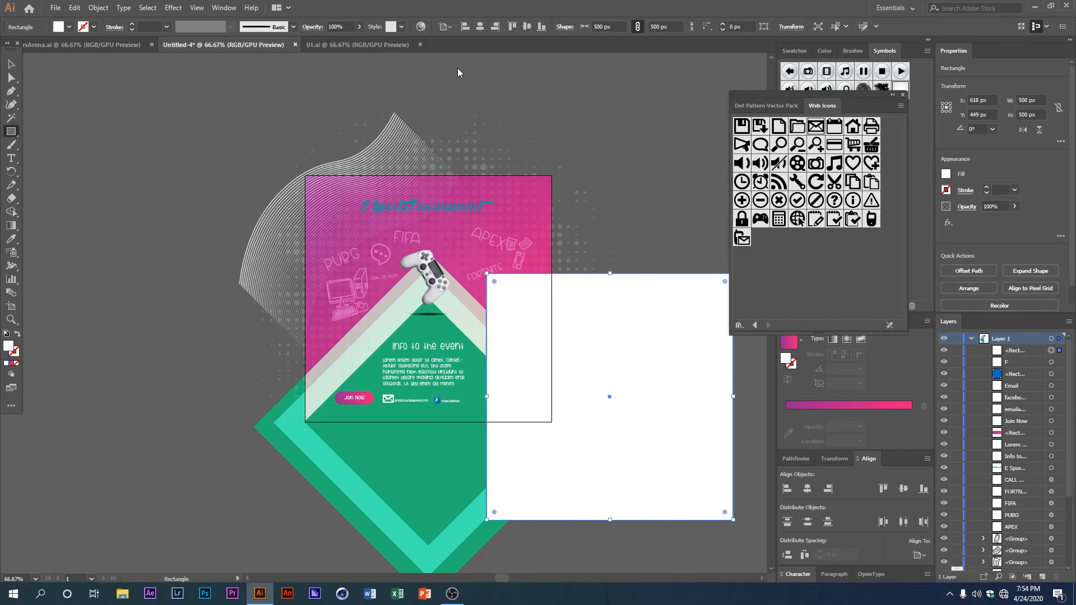
click(480, 26)
click(527, 27)
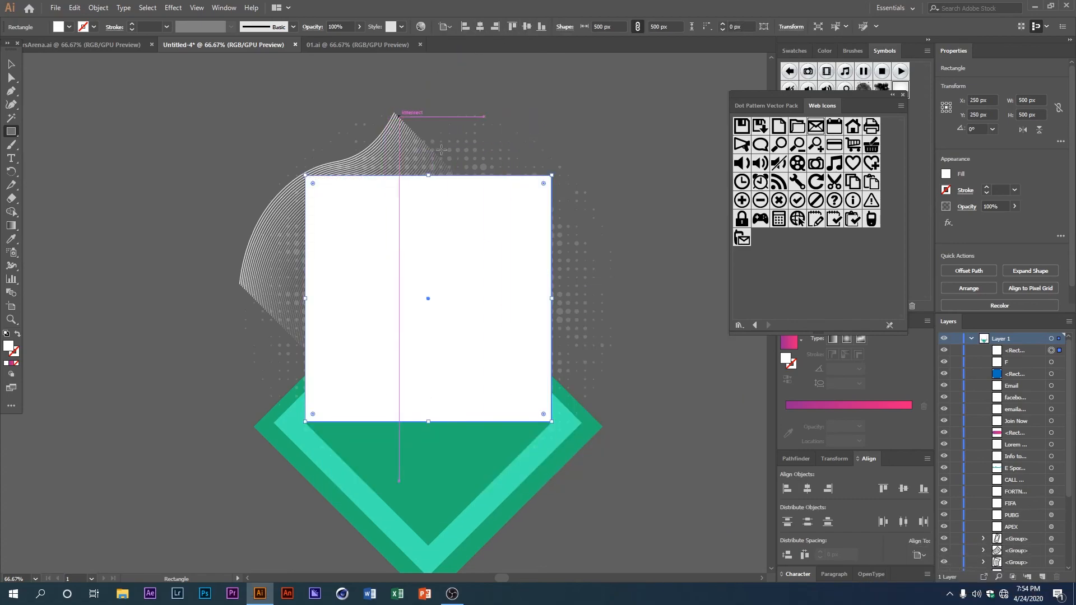
- Select all the artwork and make a clipping mask from the white 500 x 500 px square on top
key(ctrl+a)
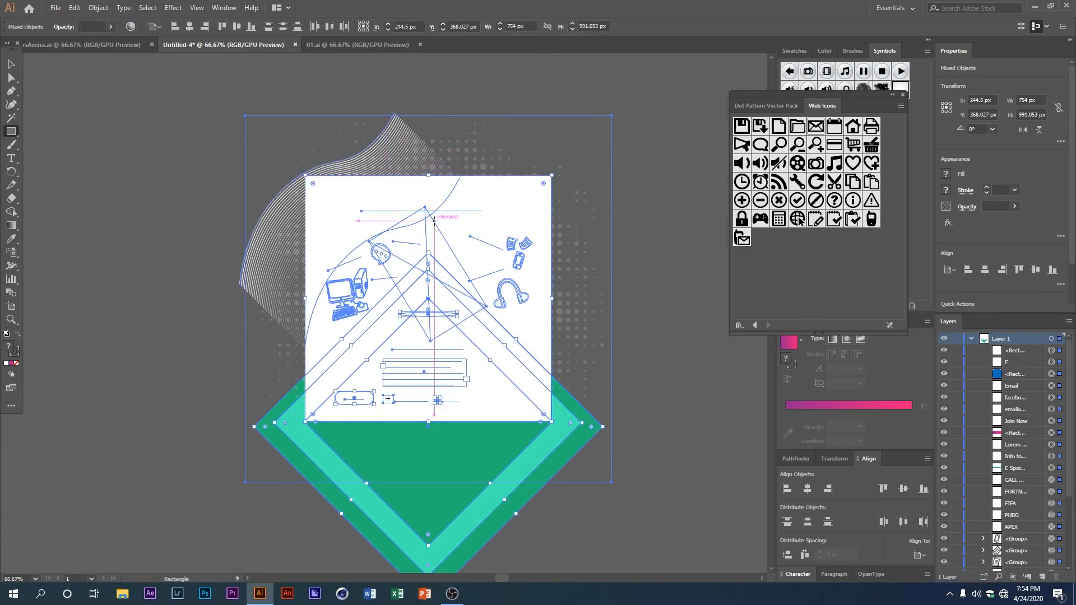
right_click(384, 195)
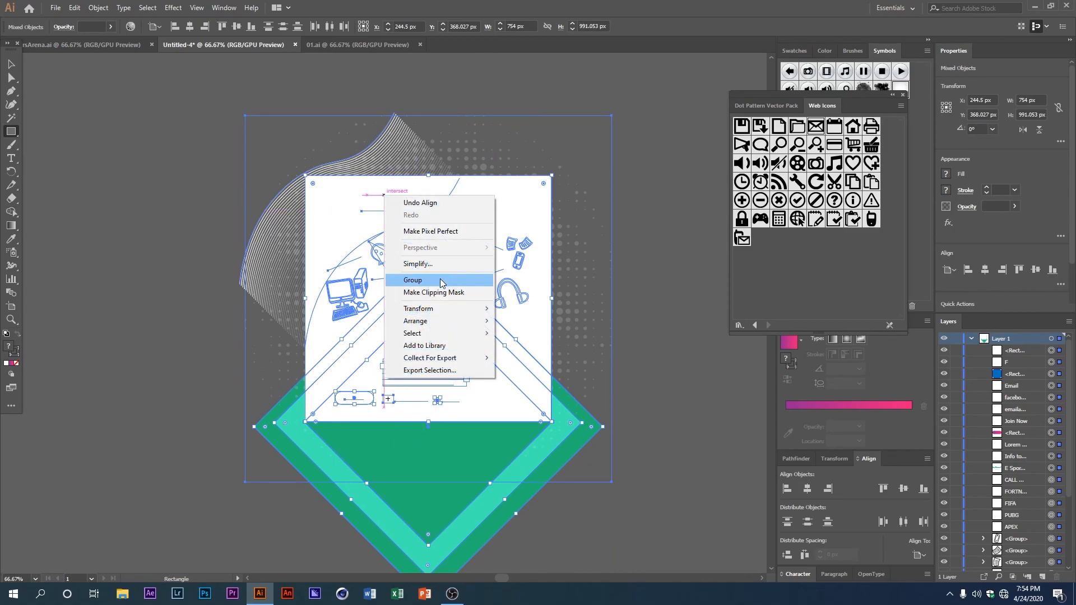
click(460, 297)
scroll(440, 274, up, 2)
drag(441, 274, 421, 304)
scroll(451, 273, down, 1)
click(10, 66)
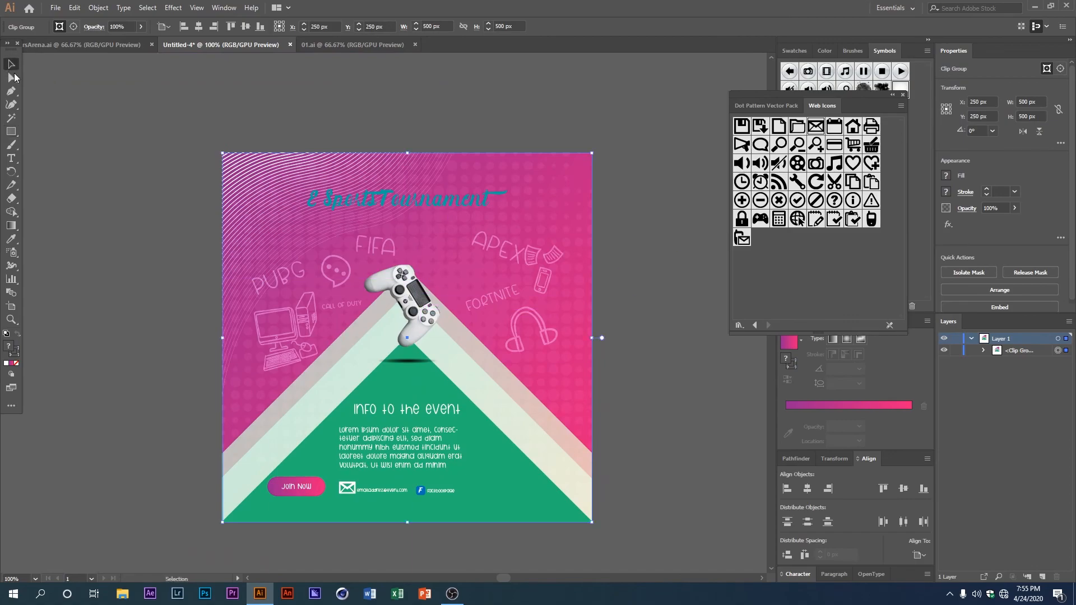
scroll(264, 274, down, 1)
mouse_move(319, 293)
mouse_down()
mouse_move(334, 291)
mouse_move(325, 312)
mouse_up()
scroll(334, 291, up, 1)
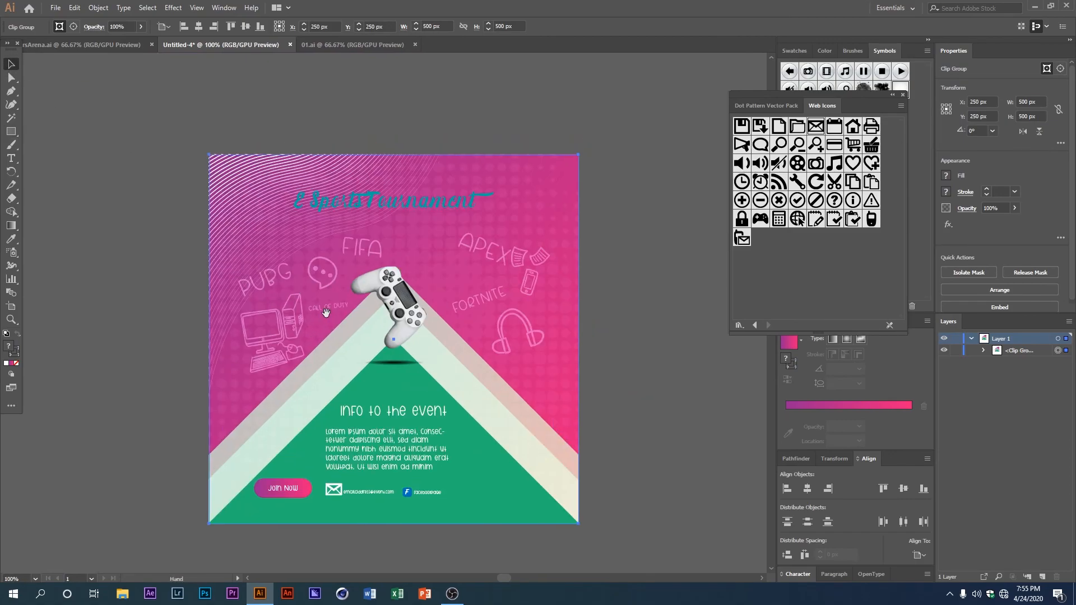